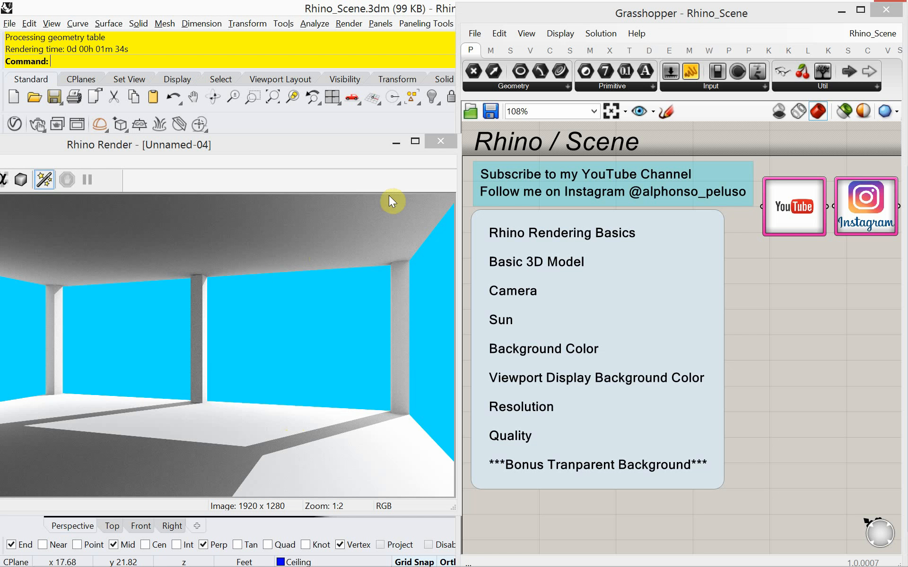
- Close the render window, save the current scene, and create a new document from the Large Objects - Feet template
click(433, 141)
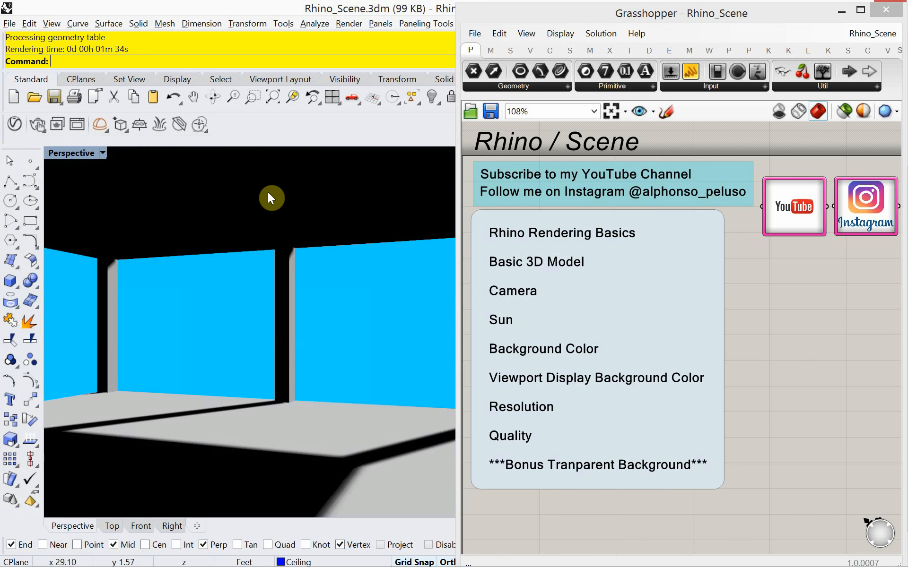
click(10, 23)
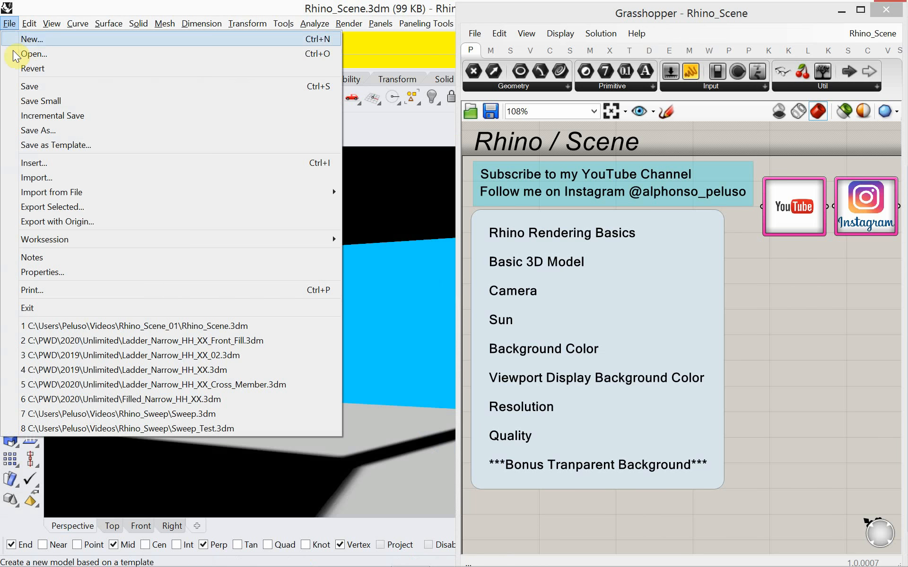
click(19, 39)
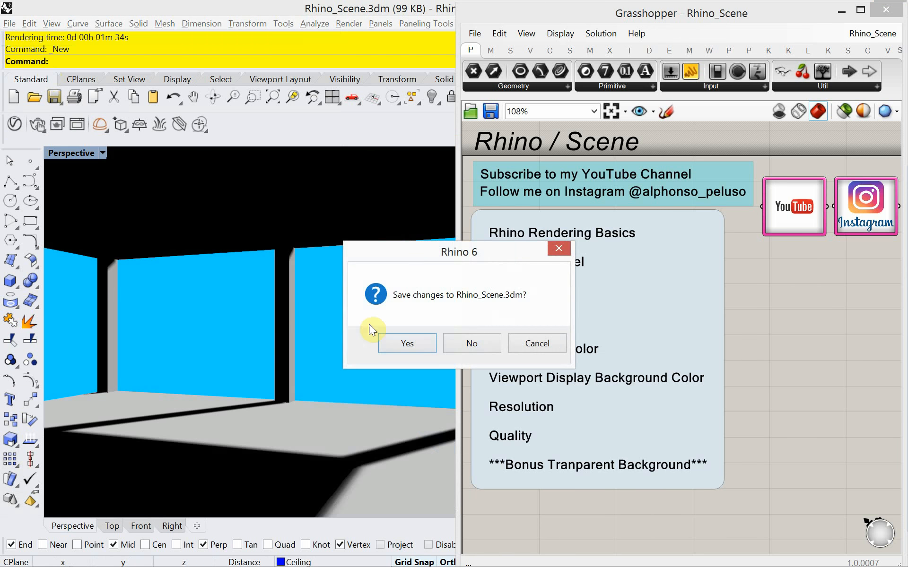
click(387, 342)
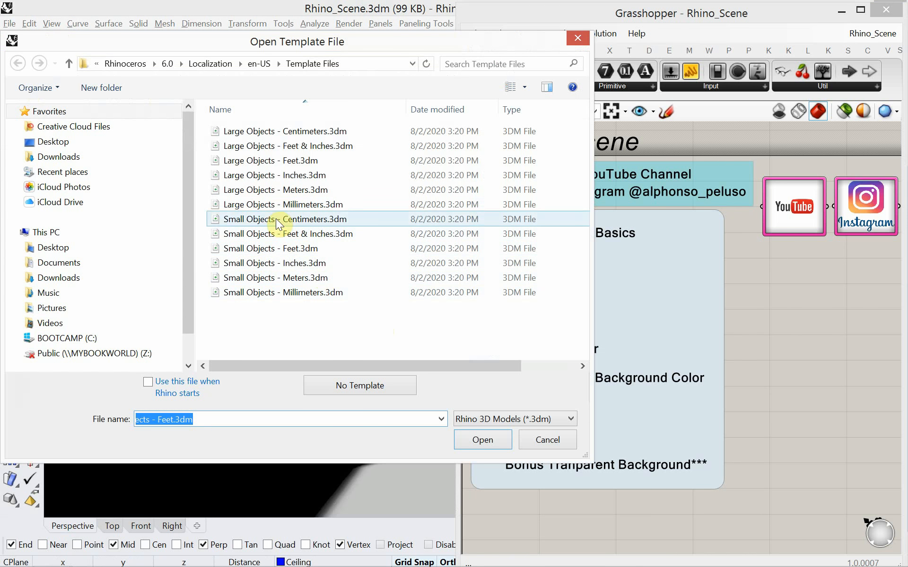
click(237, 180)
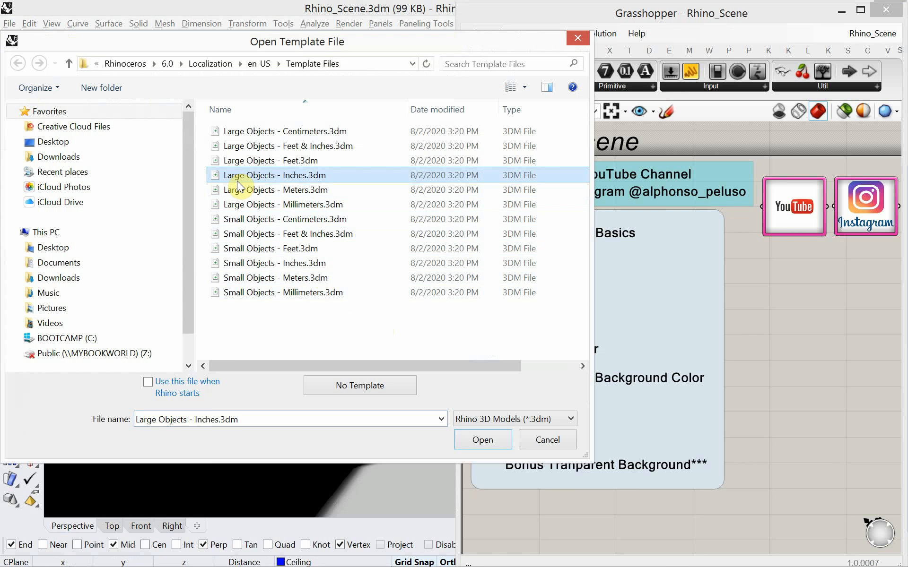
click(242, 163)
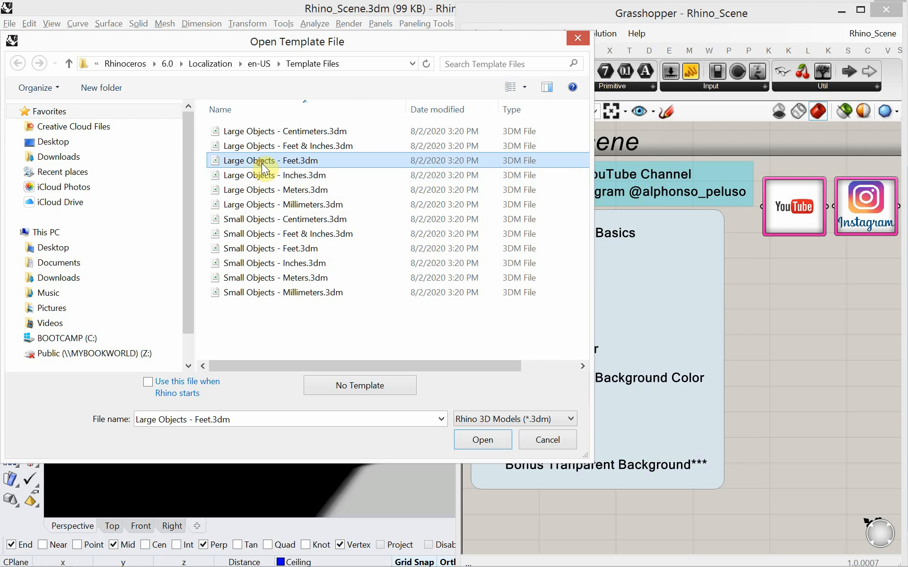
click(261, 163)
click(472, 433)
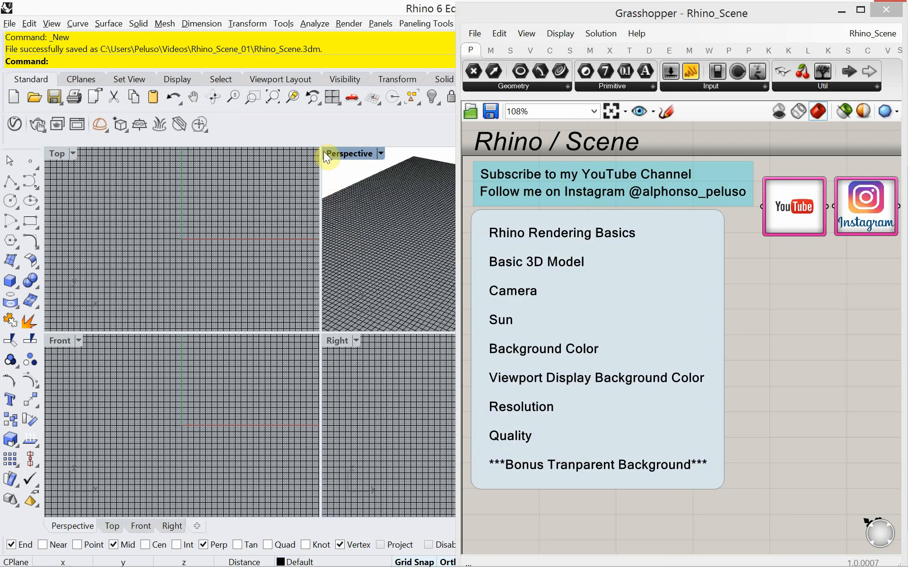
- Maximize the Perspective viewport and frame the grid origin up close
double_click(330, 152)
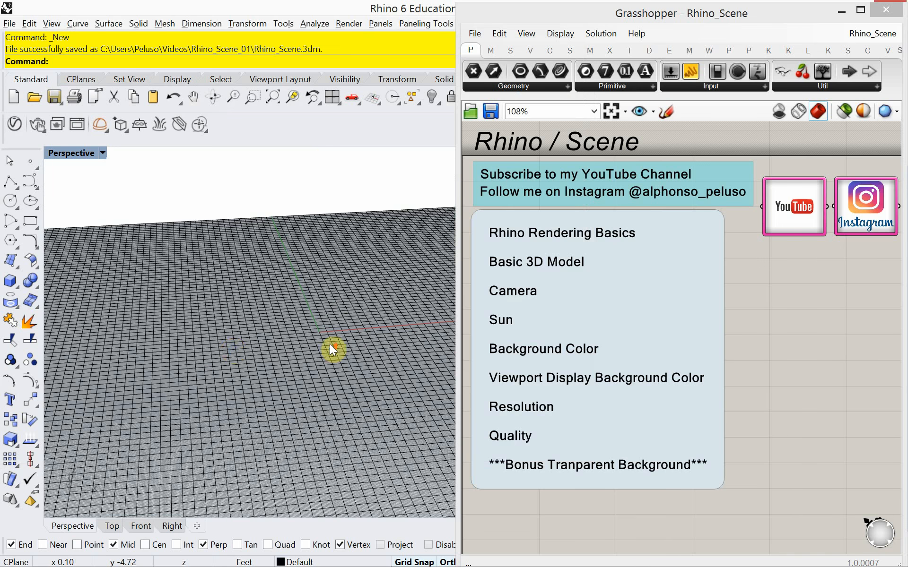
scroll(268, 373, up, 5)
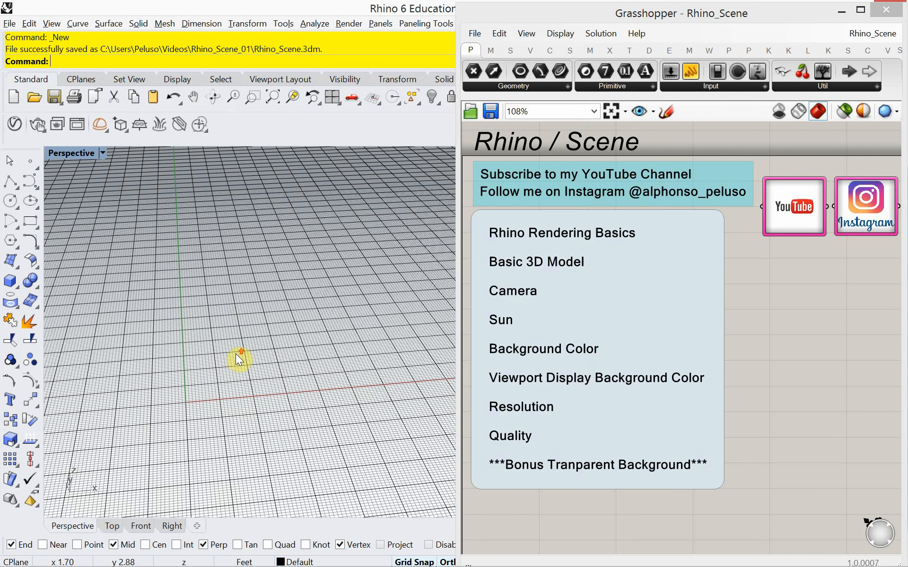
shift+right_drag(235, 354, 163, 408)
scroll(157, 404, up, 1)
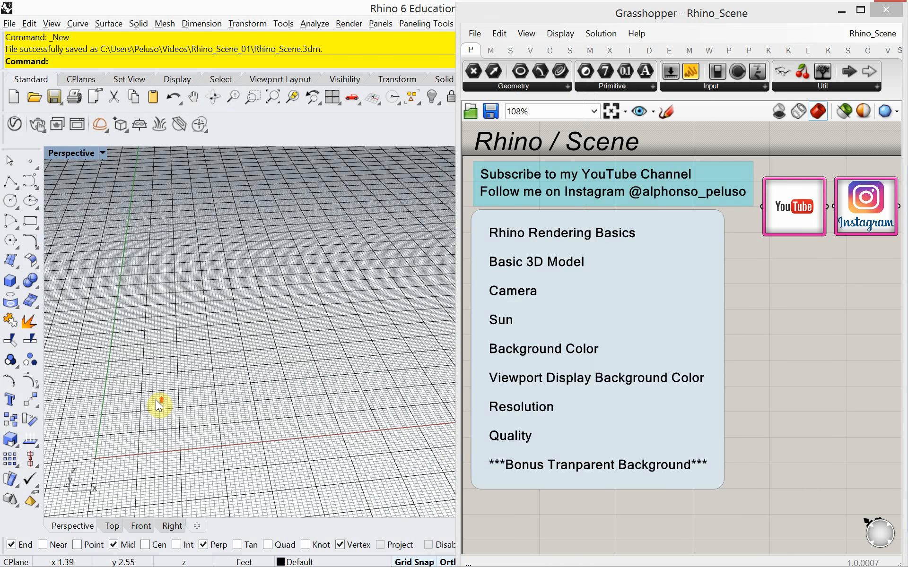
scroll(157, 404, up, 1)
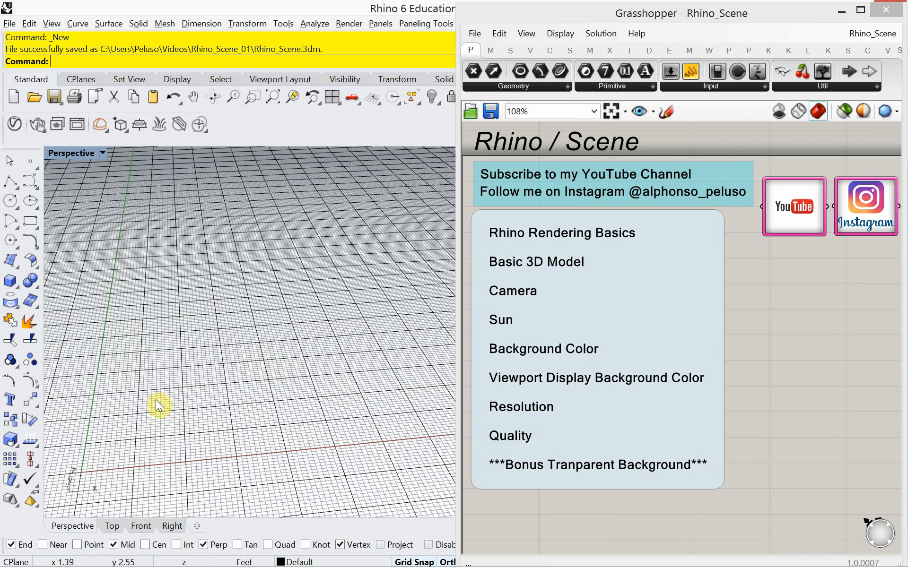
- In the document's grid properties, set the grid line count to 40, minor grid line spacing to 1 foot and snap spacing to 1 foot
text(DocumentProperties)
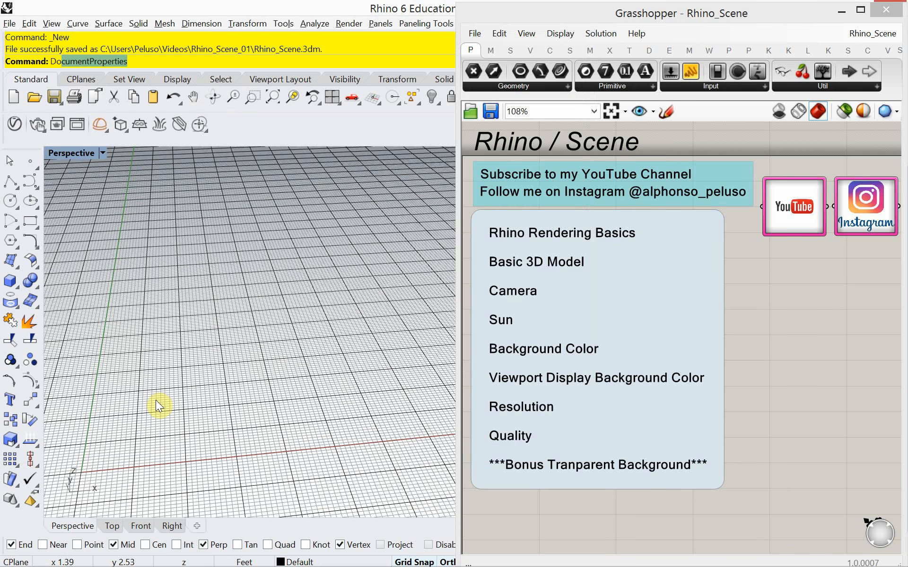
key(Return)
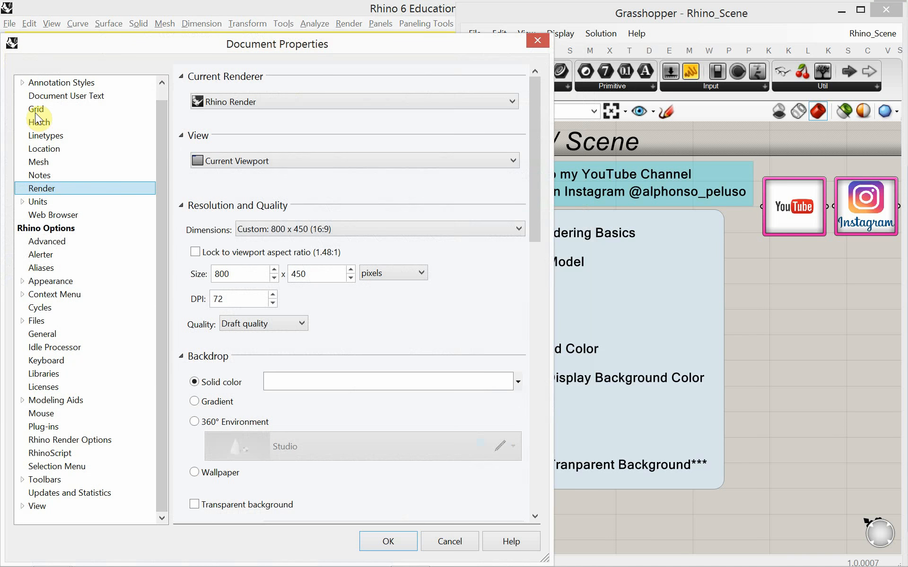
click(36, 110)
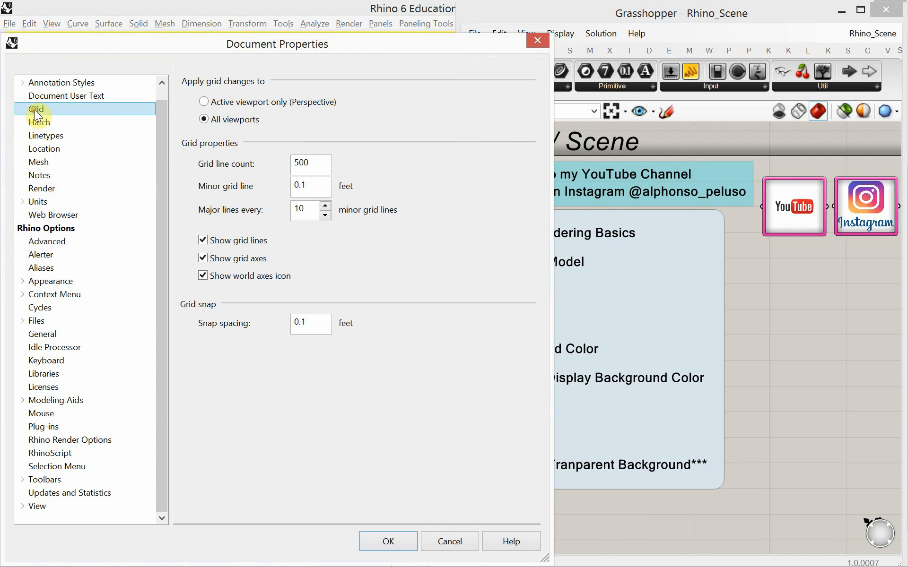
double_click(312, 163)
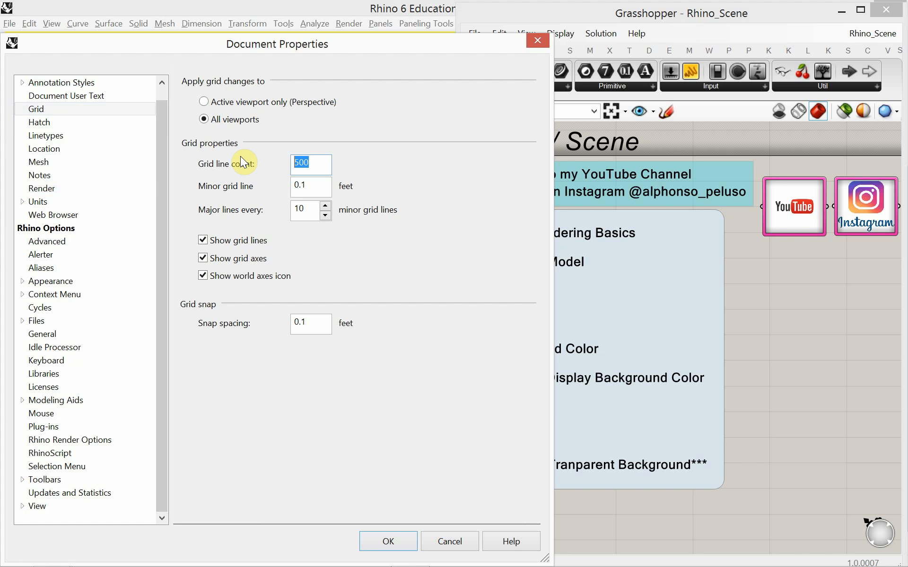
text(40)
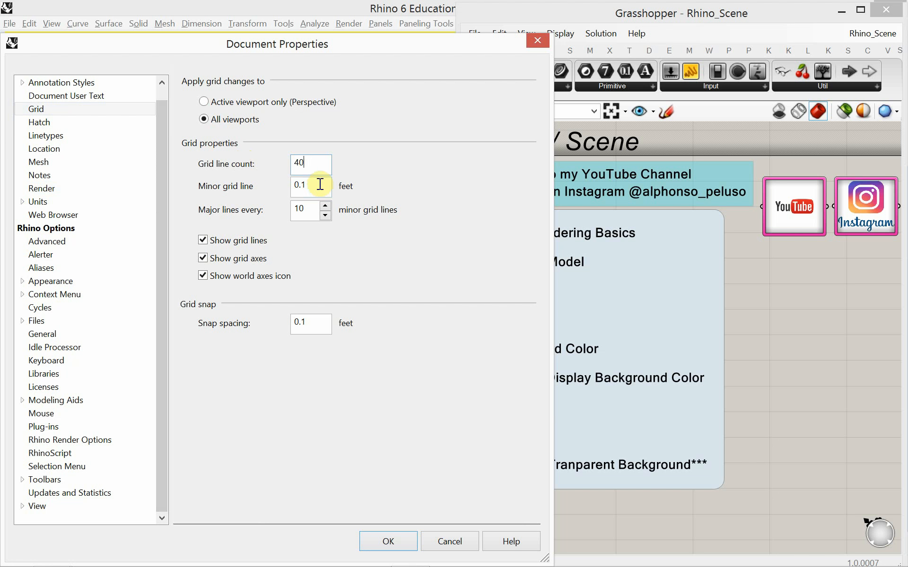
click(318, 183)
text(1)
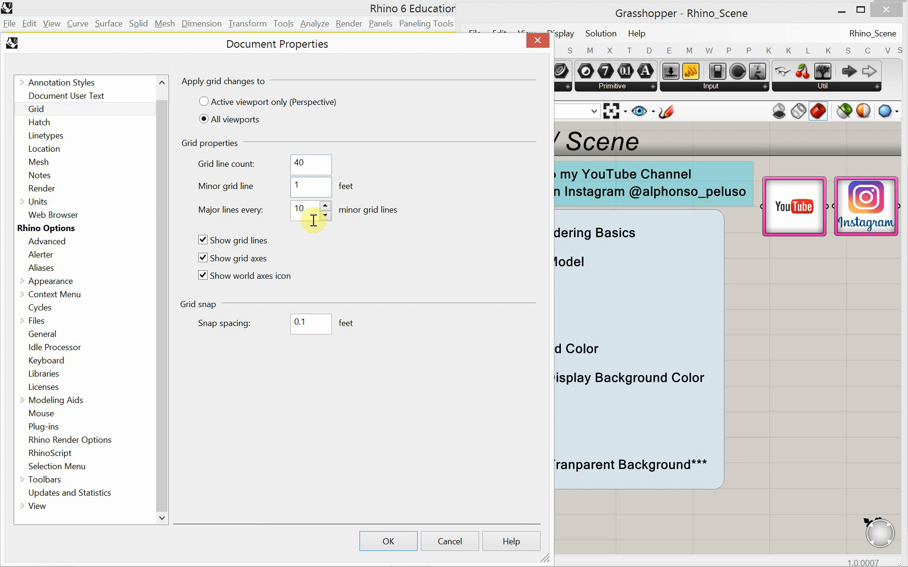
click(312, 213)
drag(312, 213, 272, 217)
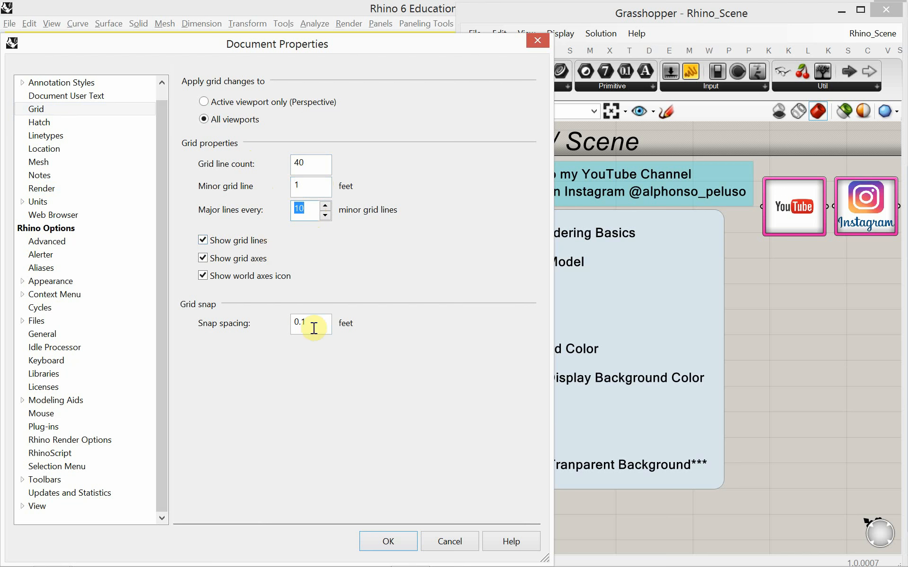
drag(313, 327, 243, 331)
text(1)
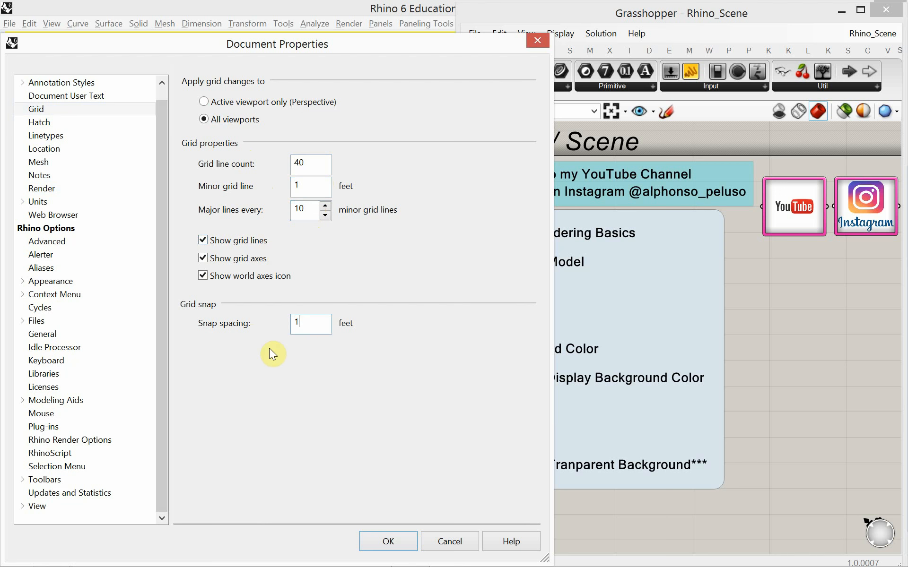
click(397, 542)
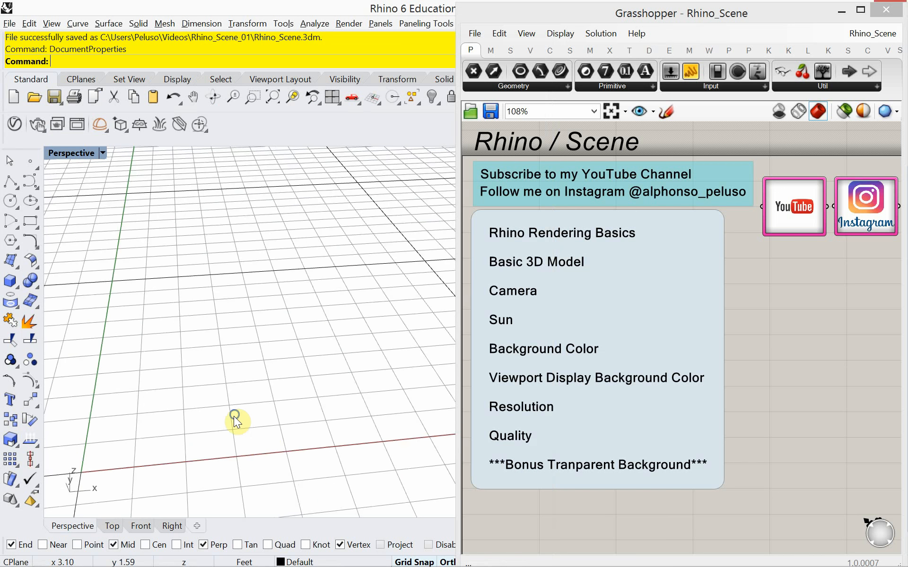
- Minimize the Grasshopper window and show the document's layer list
scroll(192, 437, down, 5)
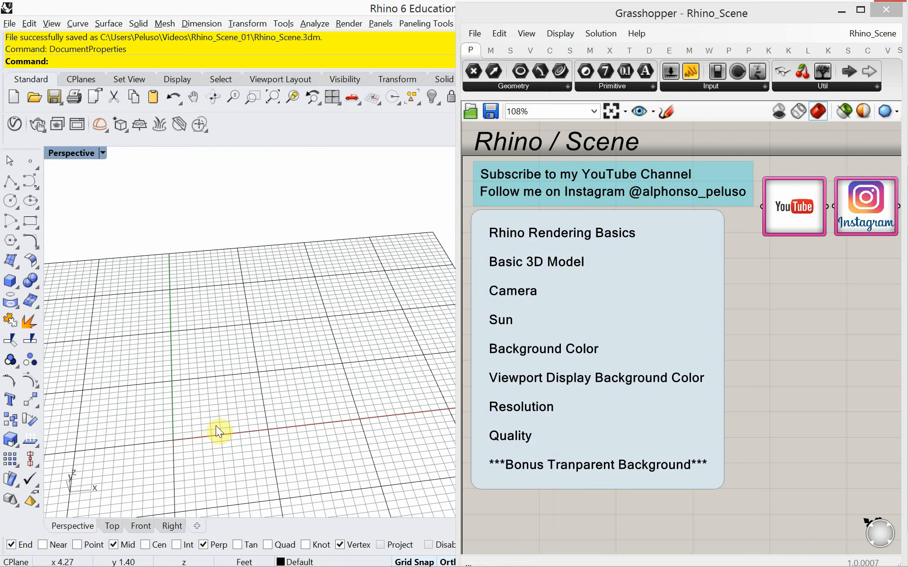
shift+right_drag(218, 430, 158, 431)
click(840, 10)
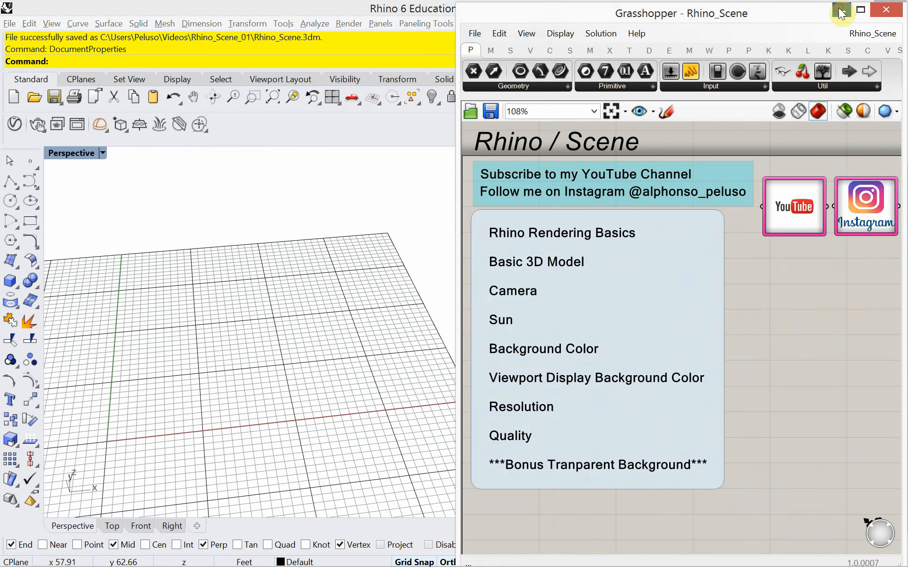
click(689, 161)
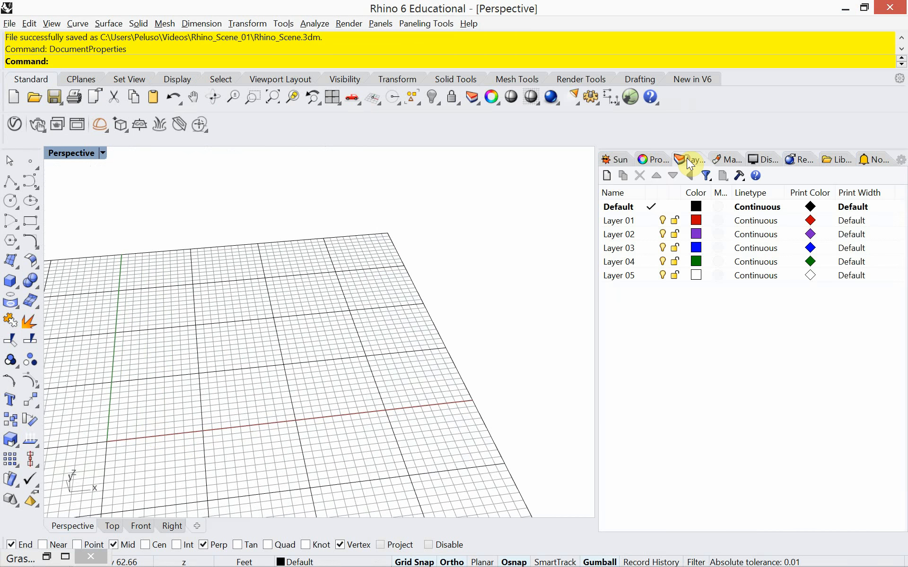
- Make Layer 01 the current layer and rename it Floor
double_click(617, 221)
click(626, 221)
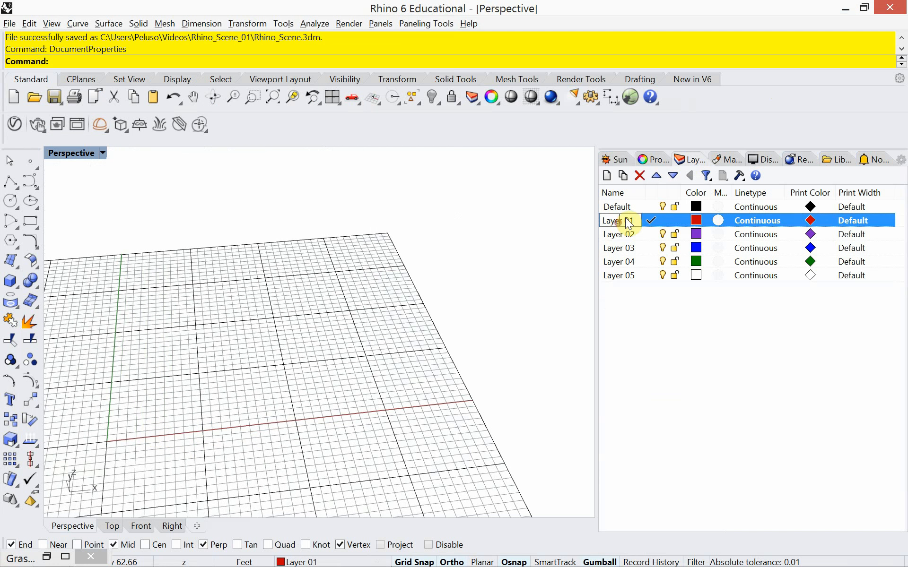
key(ctrl+a)
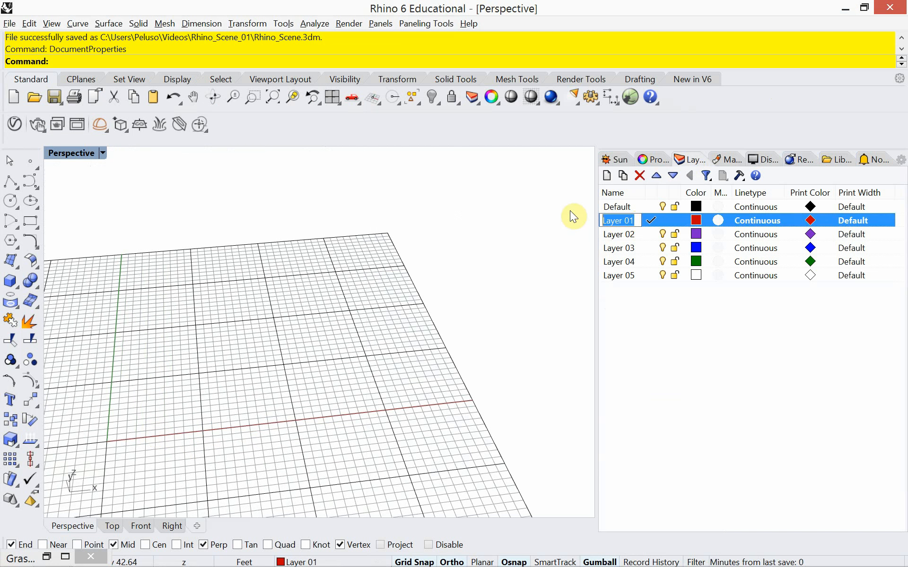
text(Floor)
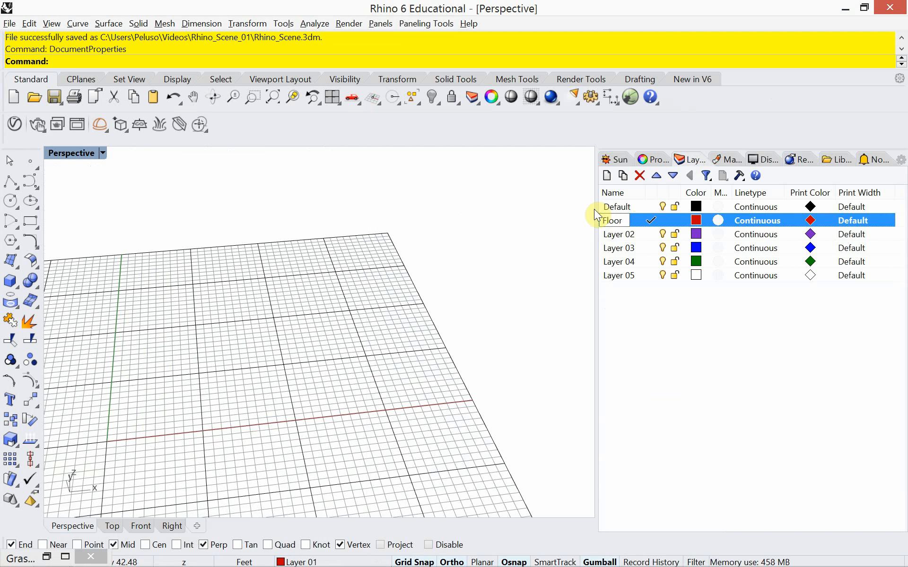
key(Return)
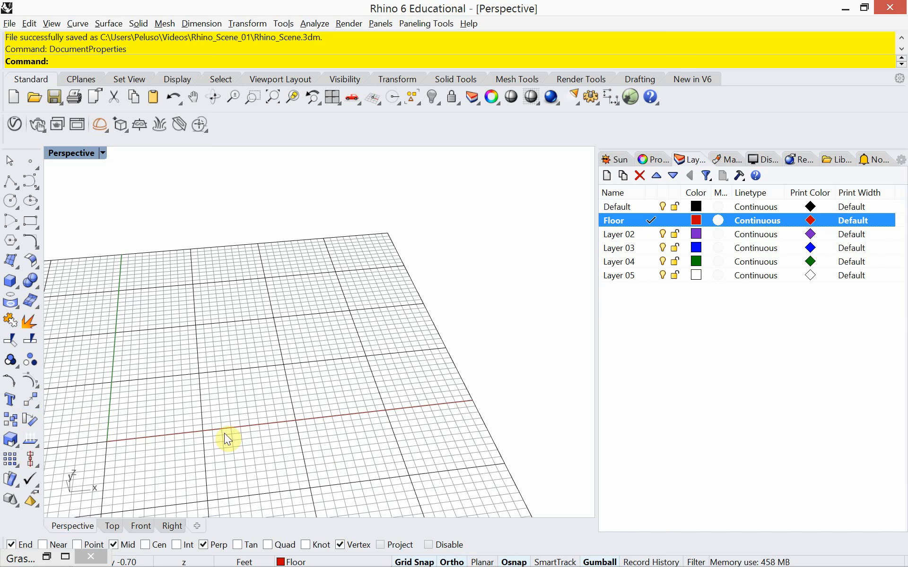
- Model the floor slab as a box with a 20 by 40 ft base starting at the origin and a height of -6"
text(box)
key(Return)
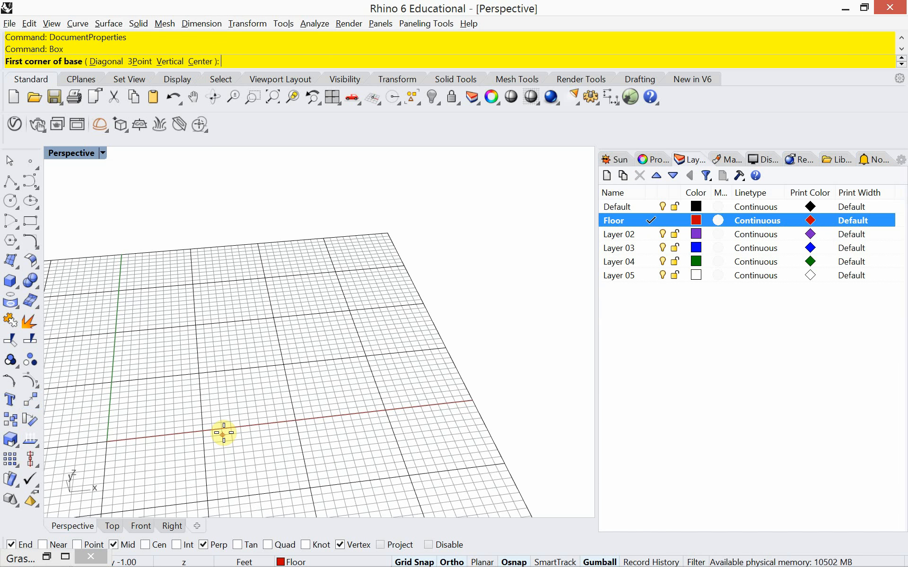
click(110, 443)
scroll(182, 410, down, 3)
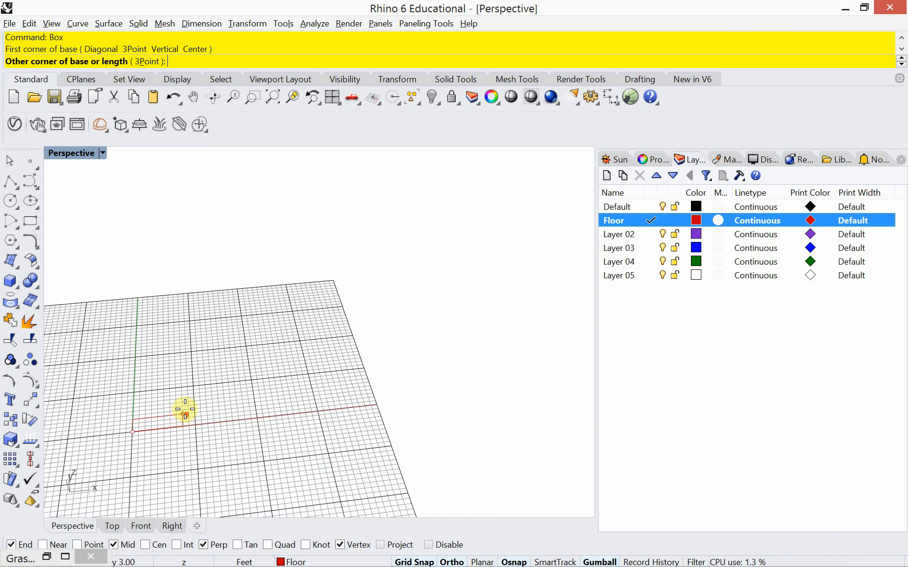
scroll(194, 421, up, 2)
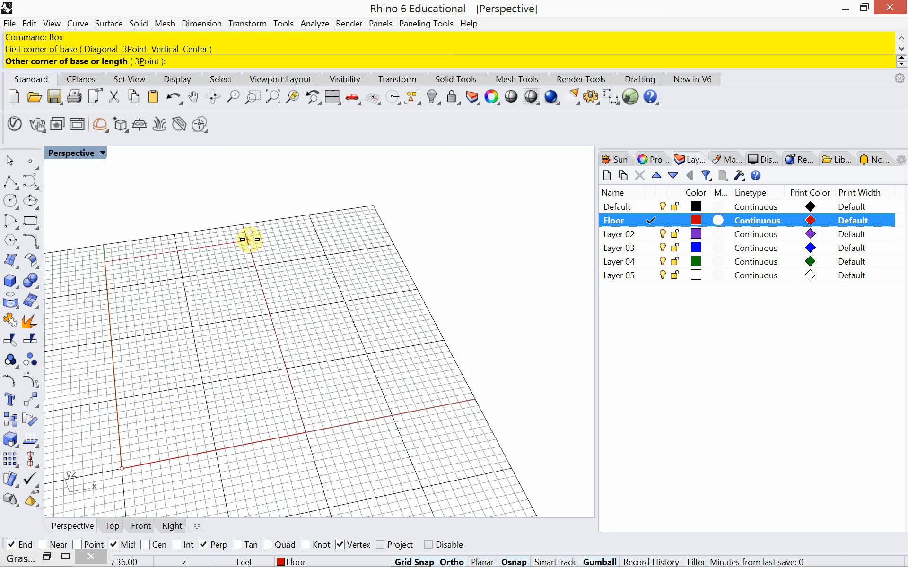
click(243, 225)
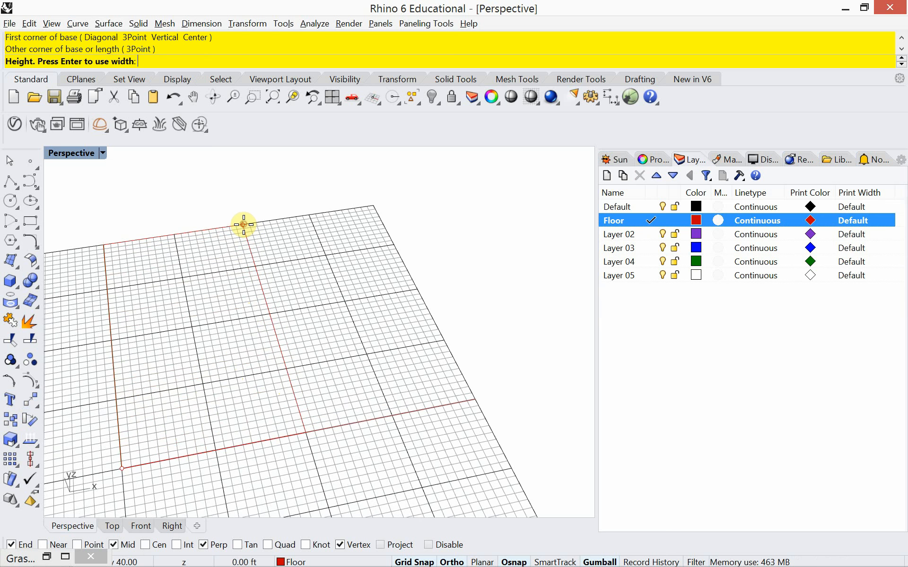
text(-6")
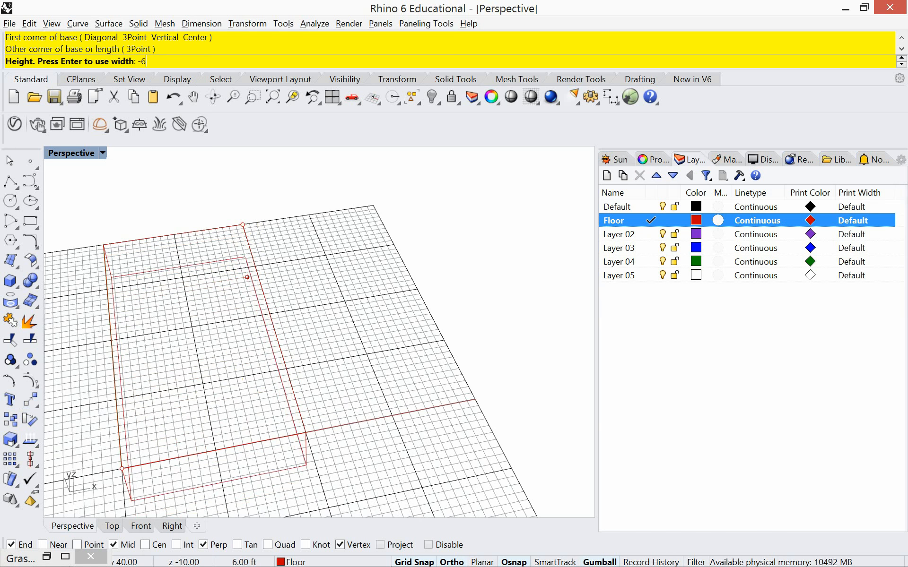
key(Return)
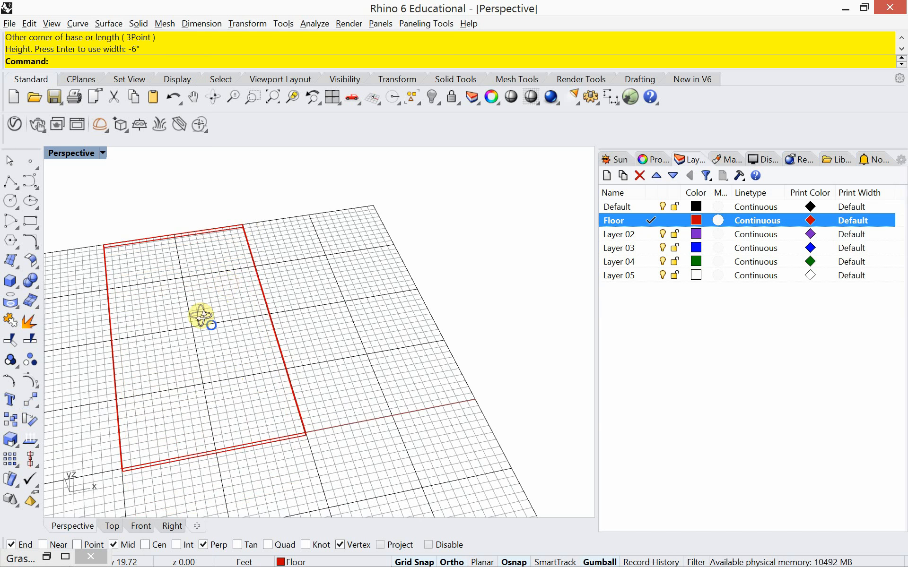
right_drag(204, 316, 247, 301)
scroll(268, 345, up, 3)
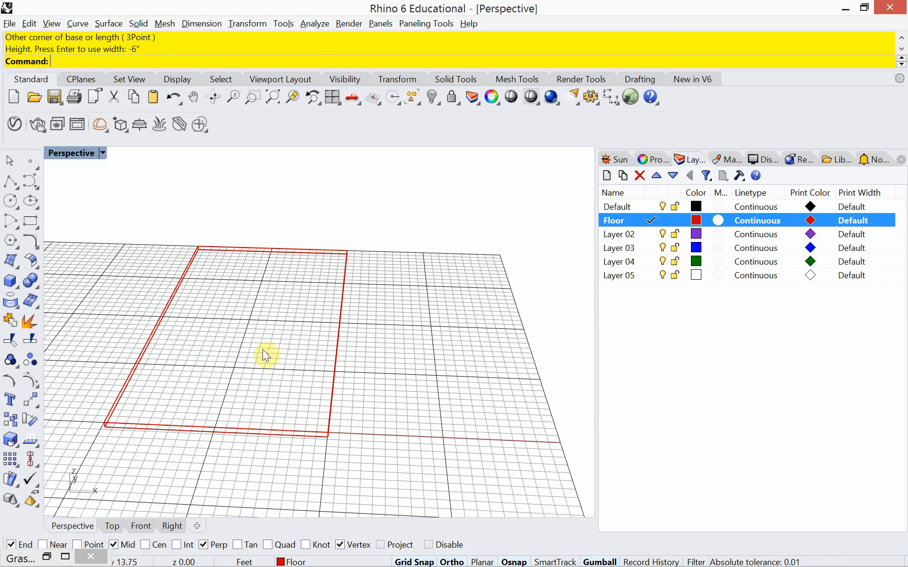
shift+right_drag(287, 337, 295, 334)
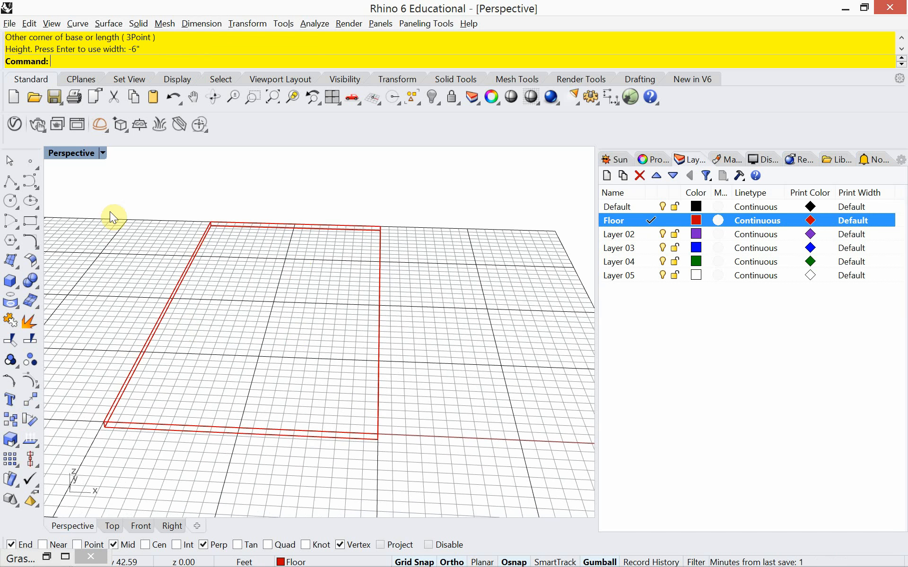
- Make Layer 02 the current layer and rename it Columns
double_click(614, 235)
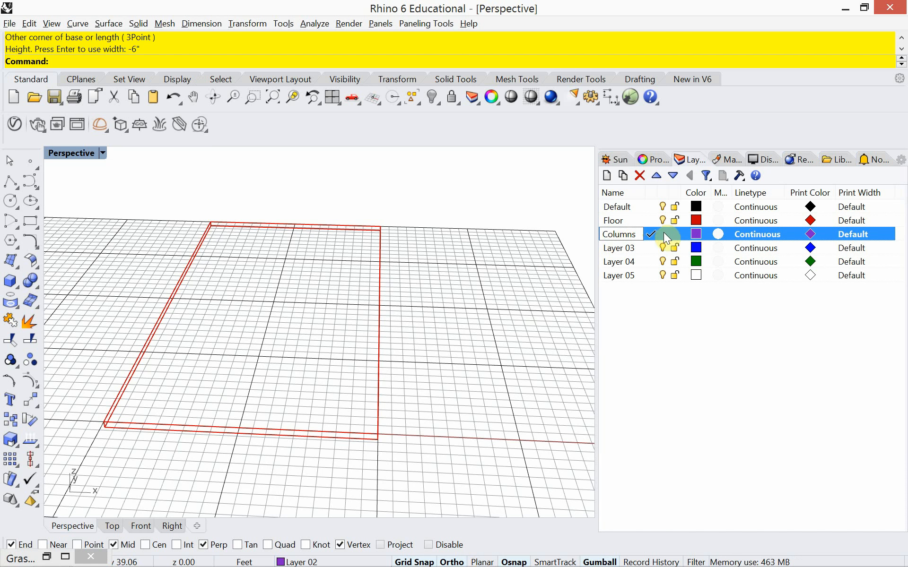
key(Return)
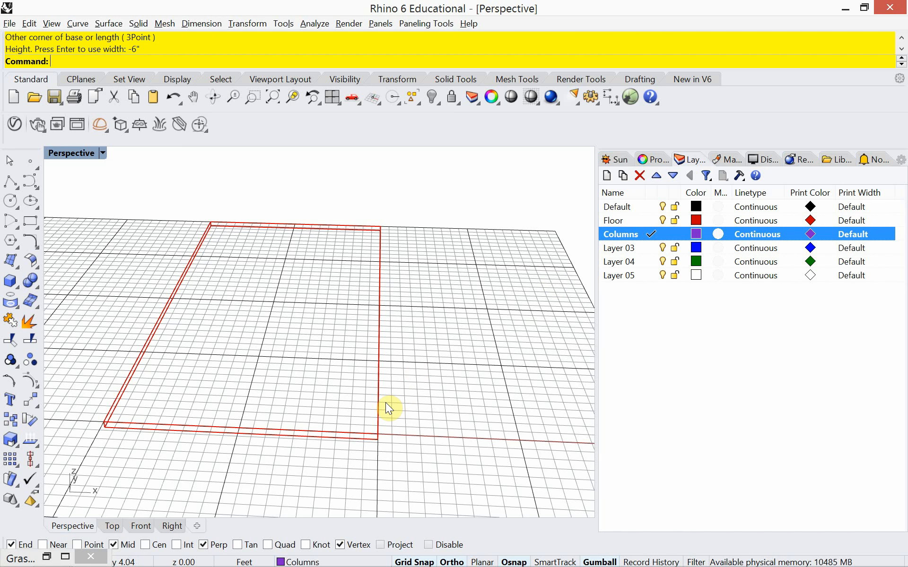
text(box)
key(Return)
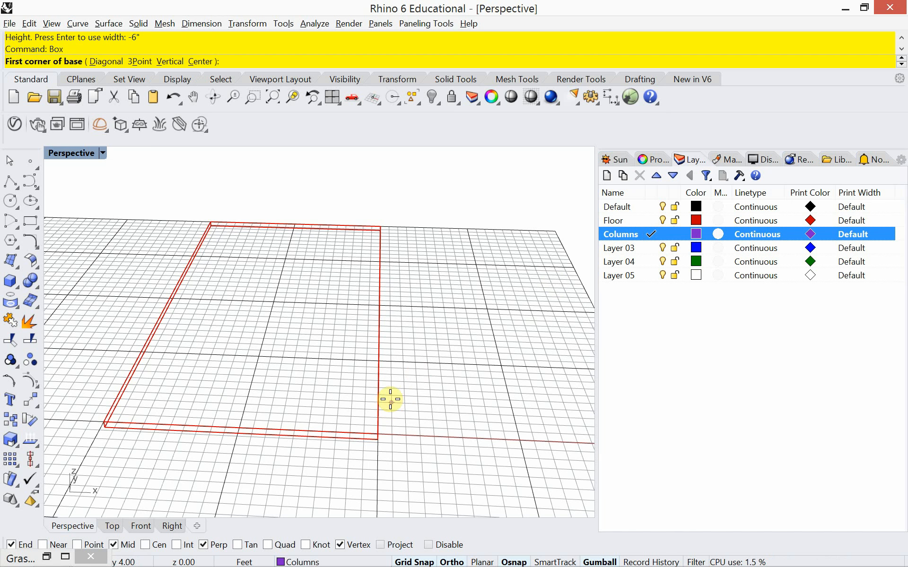
click(378, 434)
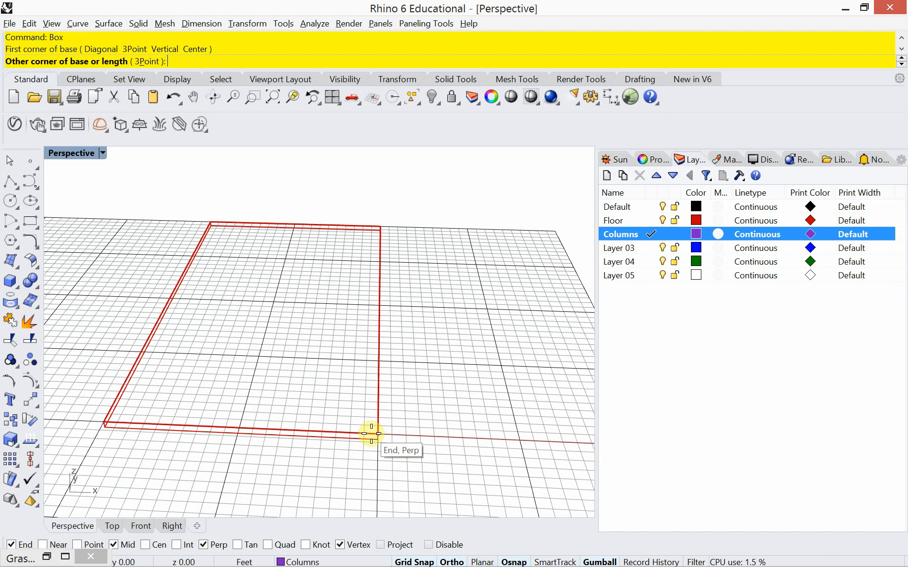
key(Escape)
- Model a column as a box with a 1 by 1 ft base inside the floor slab's corner on the X axis and a height of 10'
key(Return)
click(370, 431)
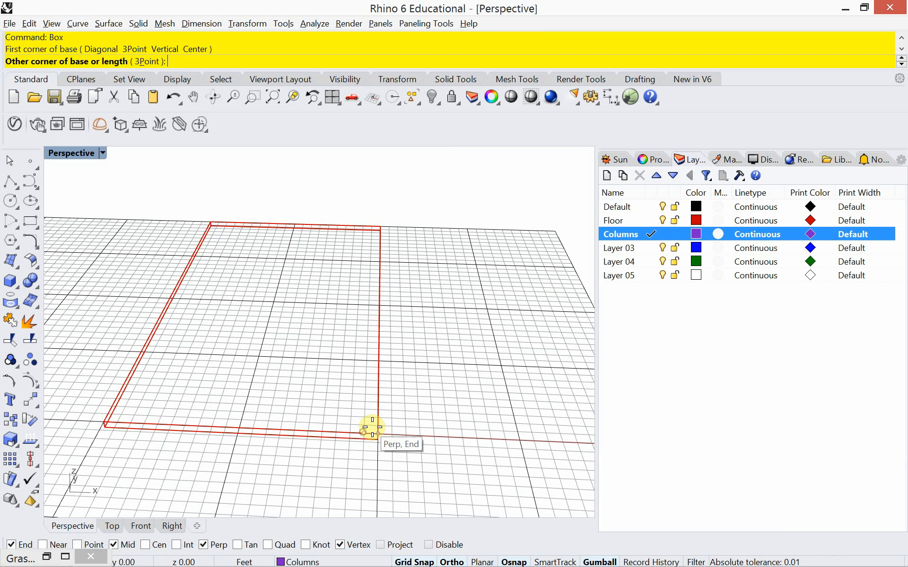
click(376, 425)
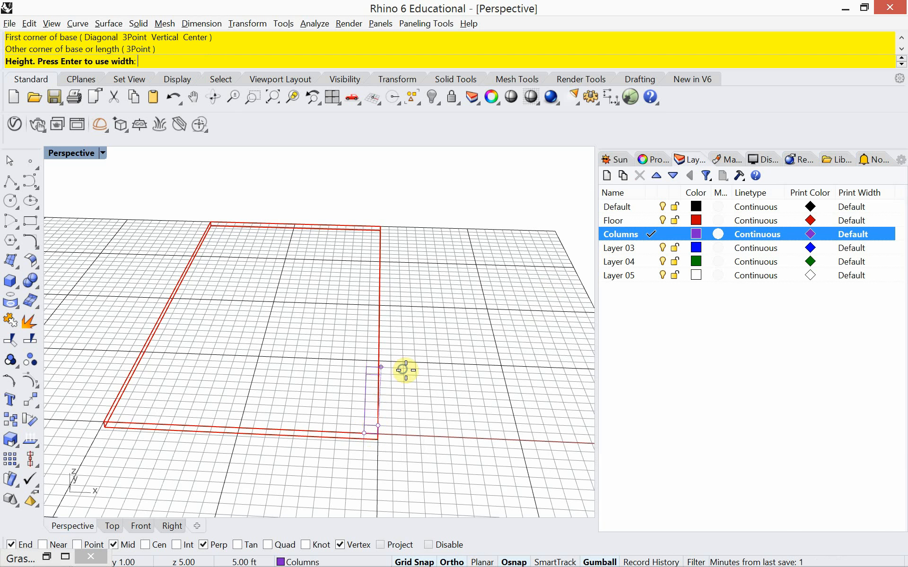
right_drag(405, 370, 443, 368)
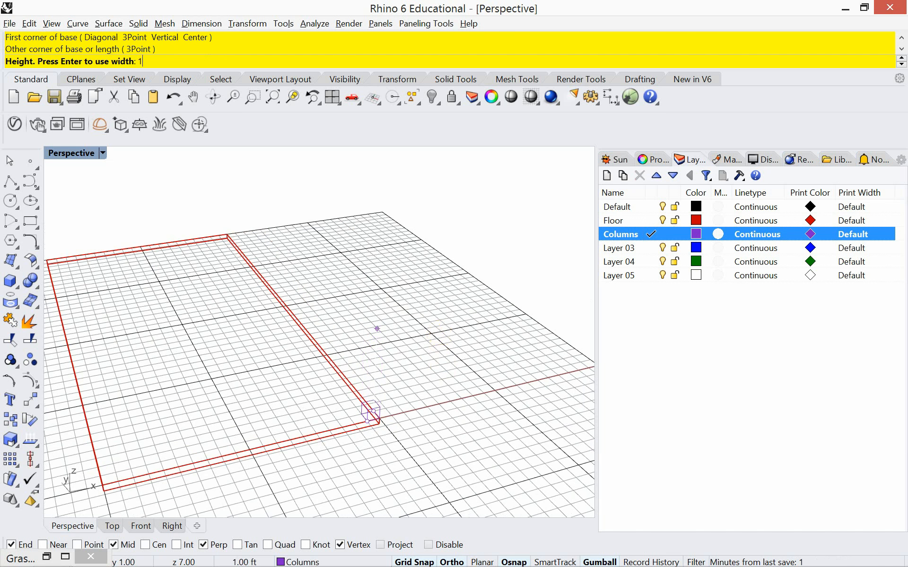
text(19)
key(BackSpace)
text(0')
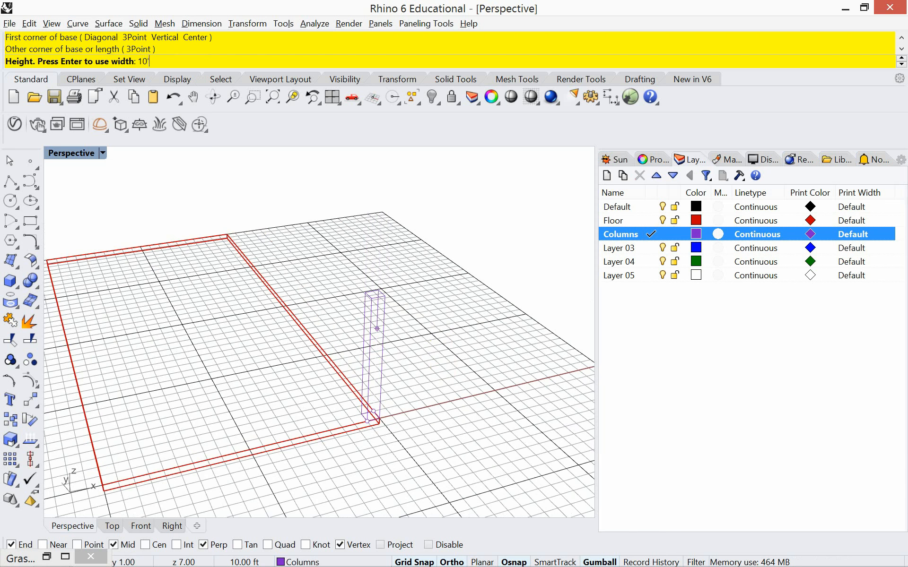
key(Return)
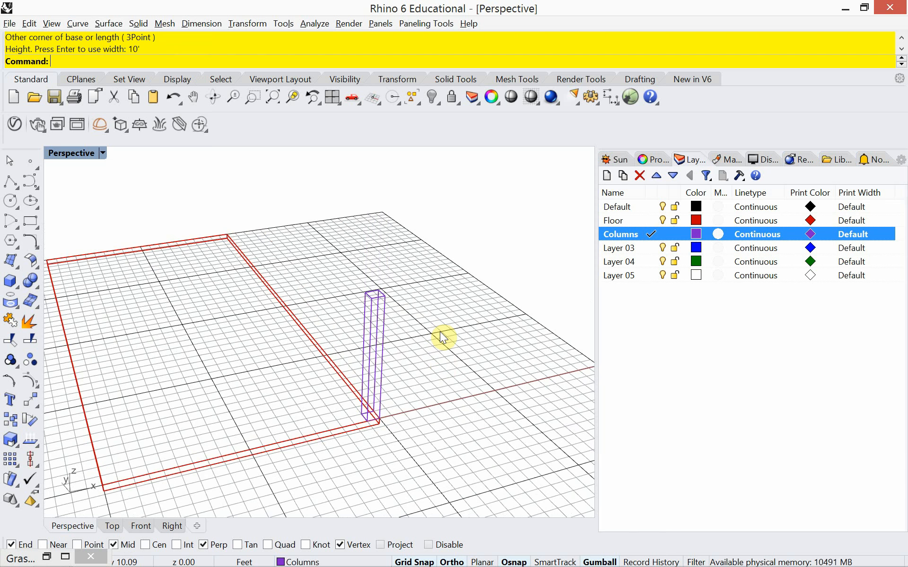
- Copy the column from its inner base corner to the slab corner at the other end of the same short edge
text(copy)
key(Return)
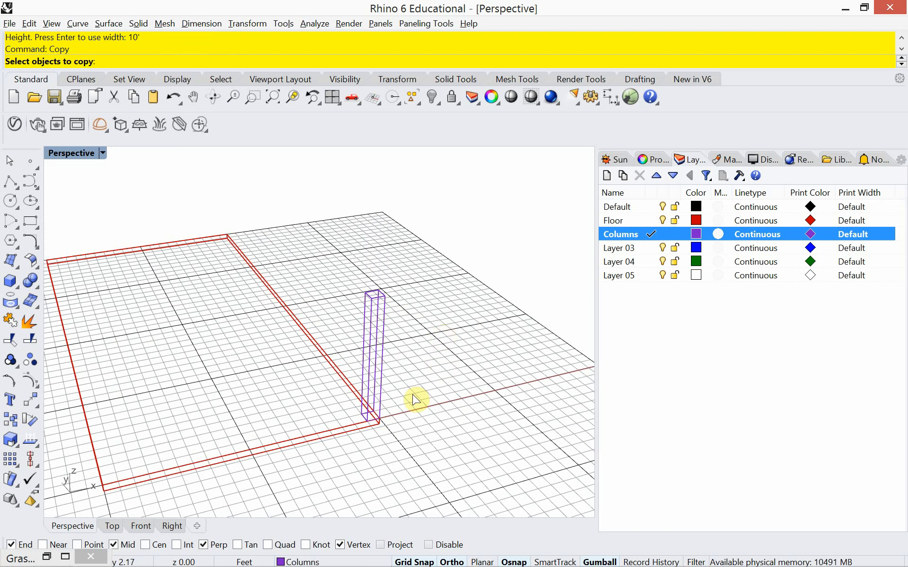
click(371, 376)
key(Return)
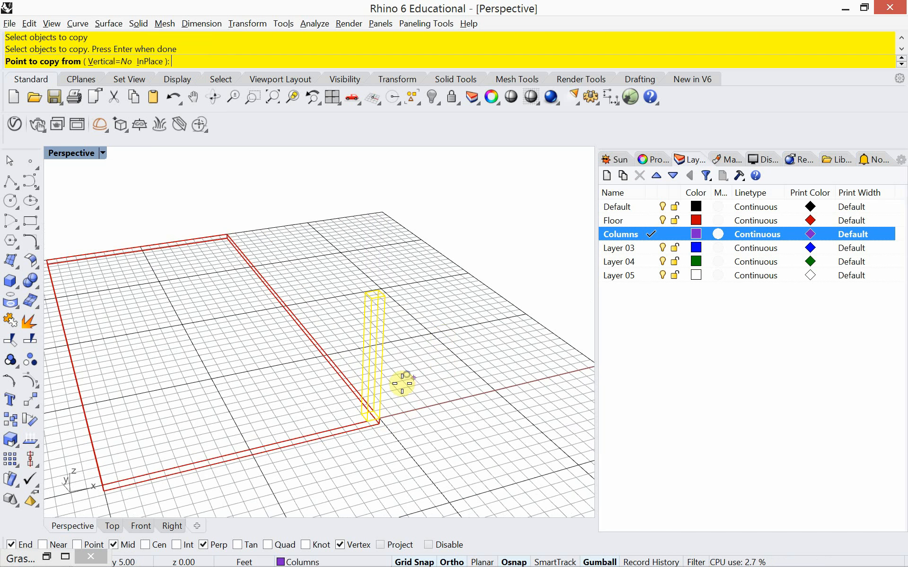
click(367, 420)
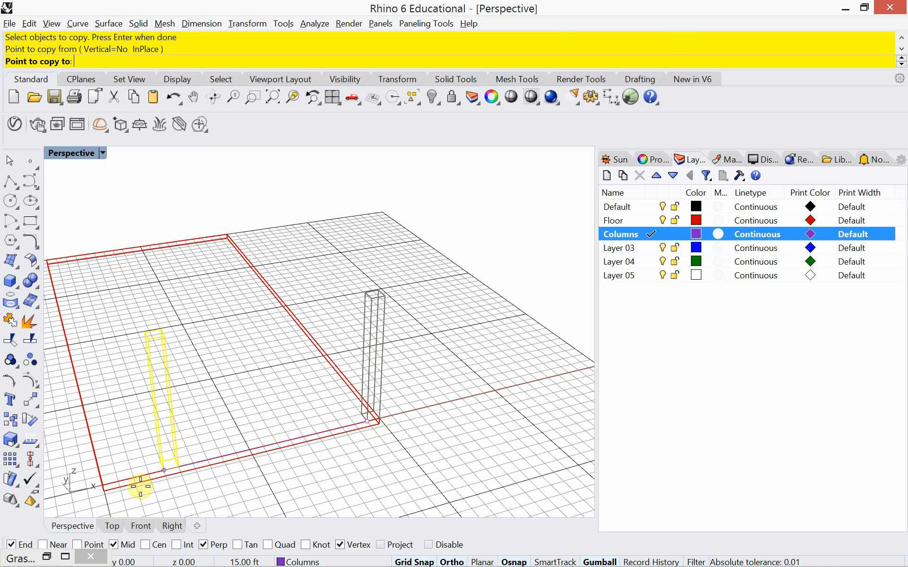
click(104, 483)
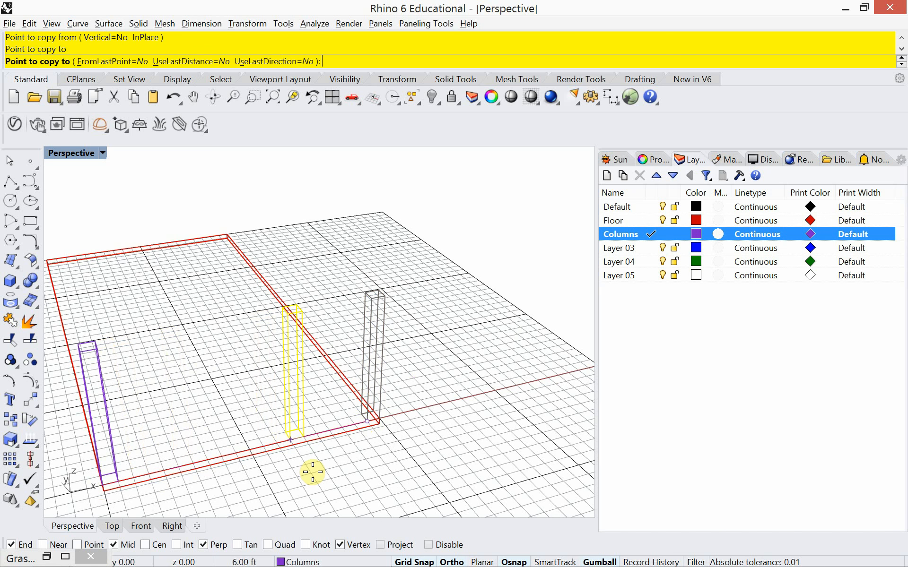
key(Return)
- Copy the first column from the midpoint of its base edge to the midpoint of the slab's short edge
key(Return)
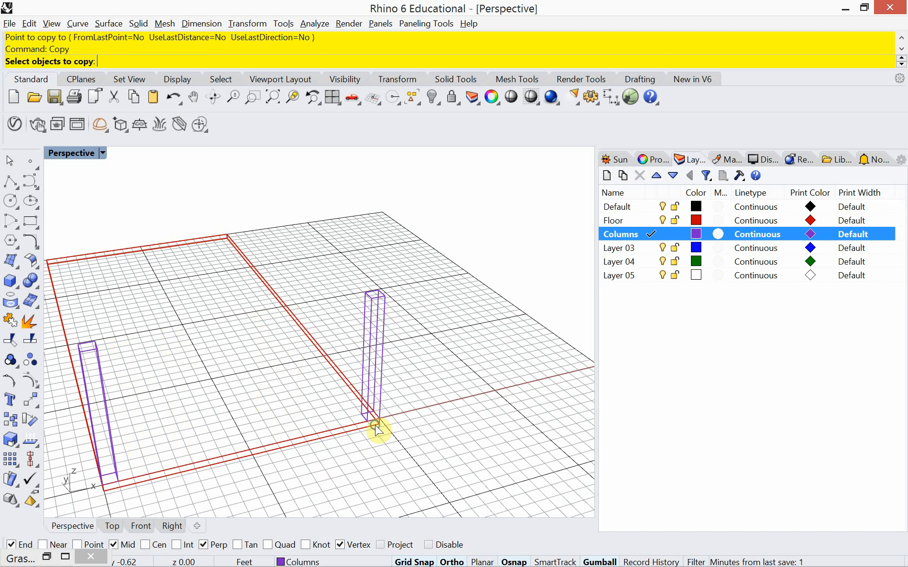
click(375, 407)
key(Return)
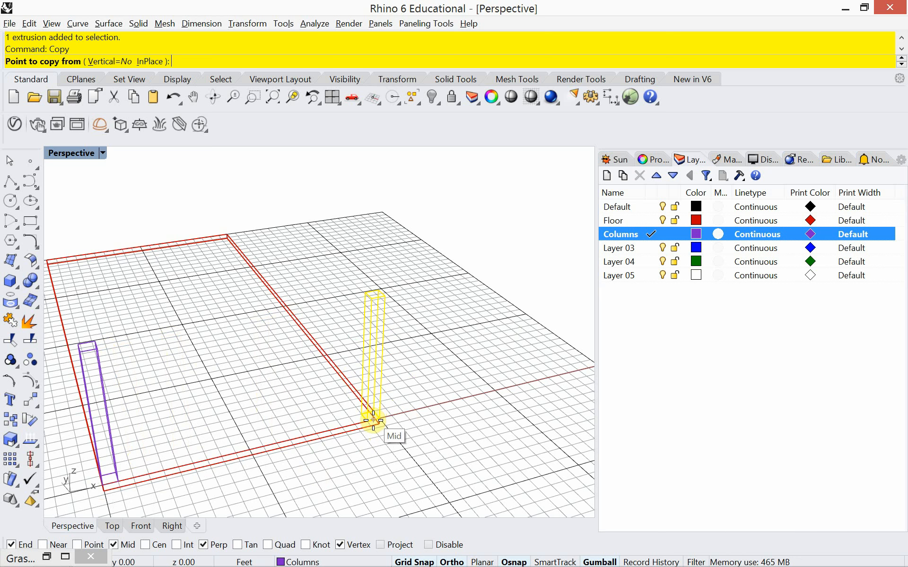
click(373, 420)
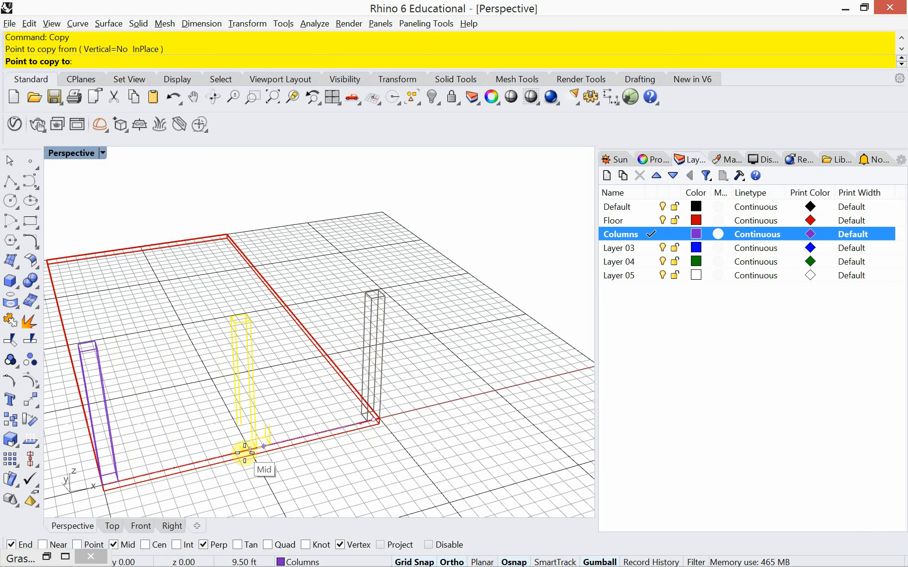
click(244, 453)
key(Return)
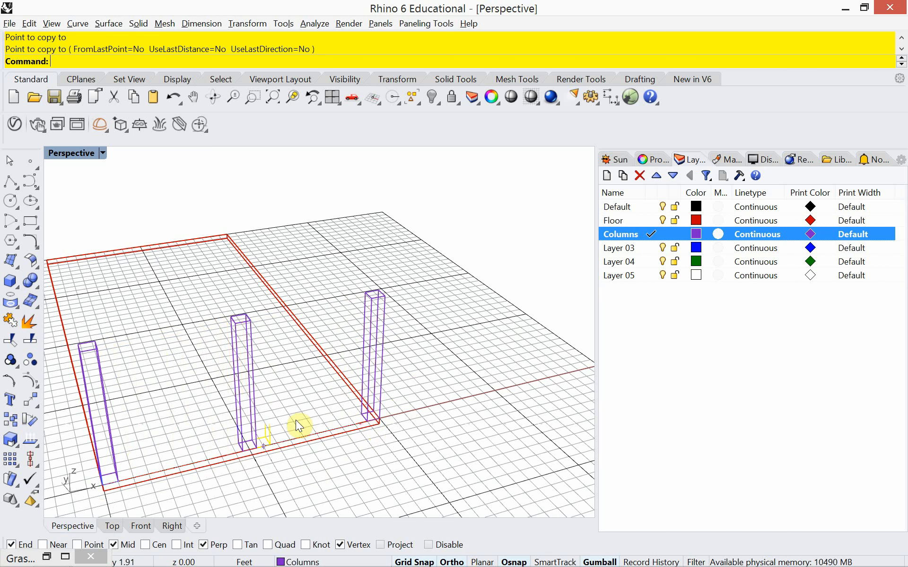
- Copy the row of three columns 39 ft along the slab's length so they stand flush inside the opposite short edge
scroll(297, 420, down, 2)
right_drag(224, 425, 228, 438)
drag(147, 484, 407, 305)
text(copy)
key(Return)
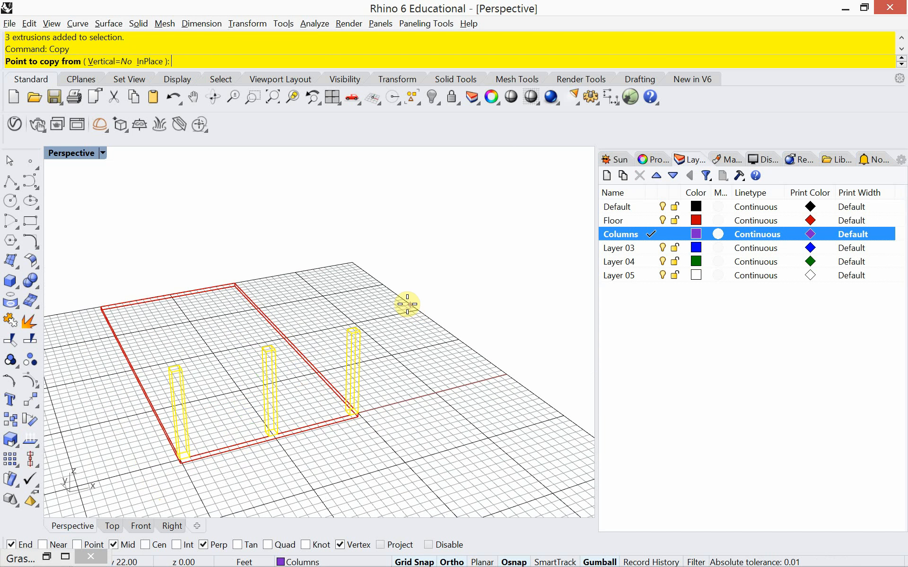
scroll(165, 471, up, 4)
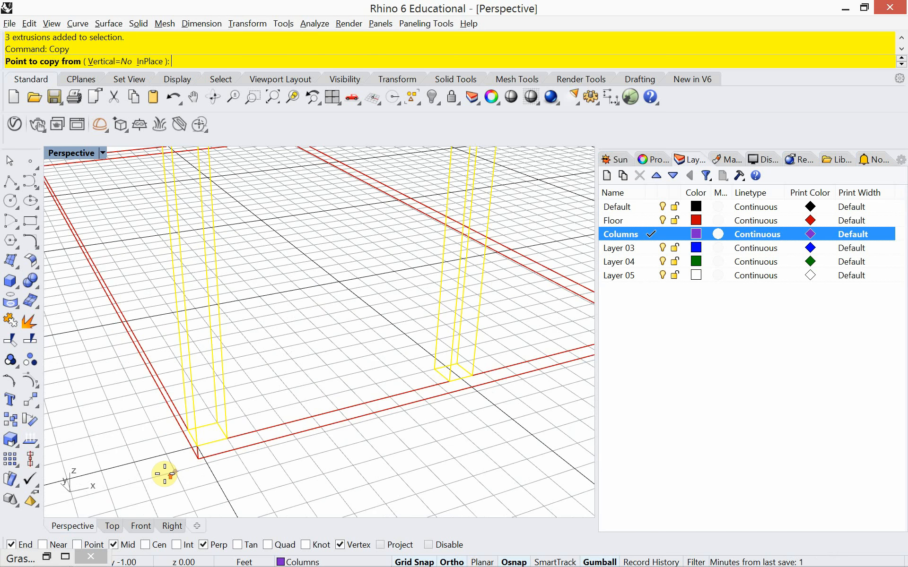
scroll(165, 473, up, 2)
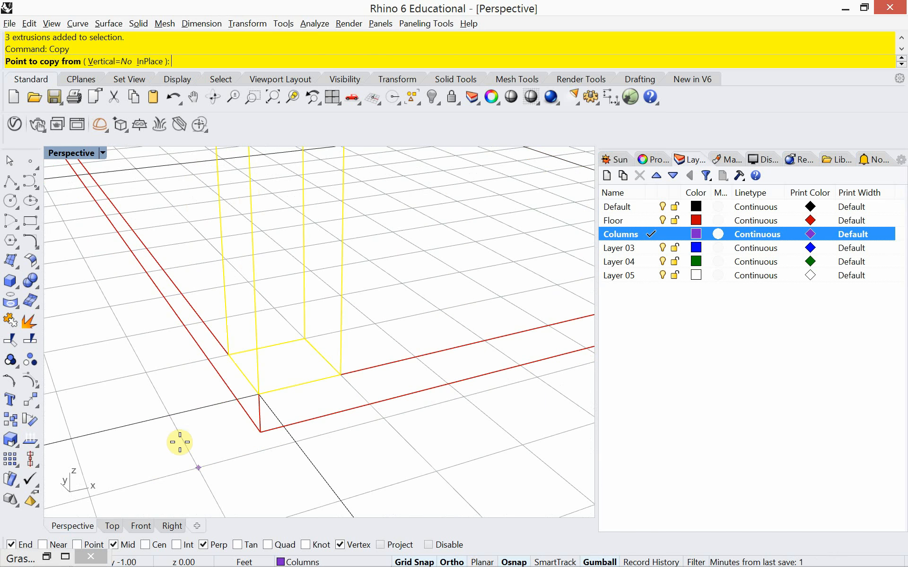
click(258, 393)
scroll(256, 397, down, 5)
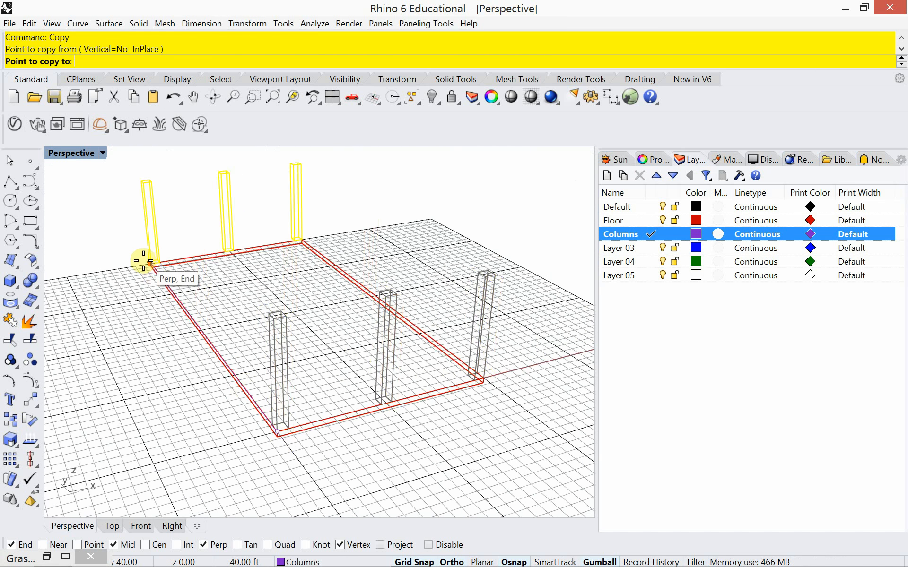
scroll(138, 265, up, 5)
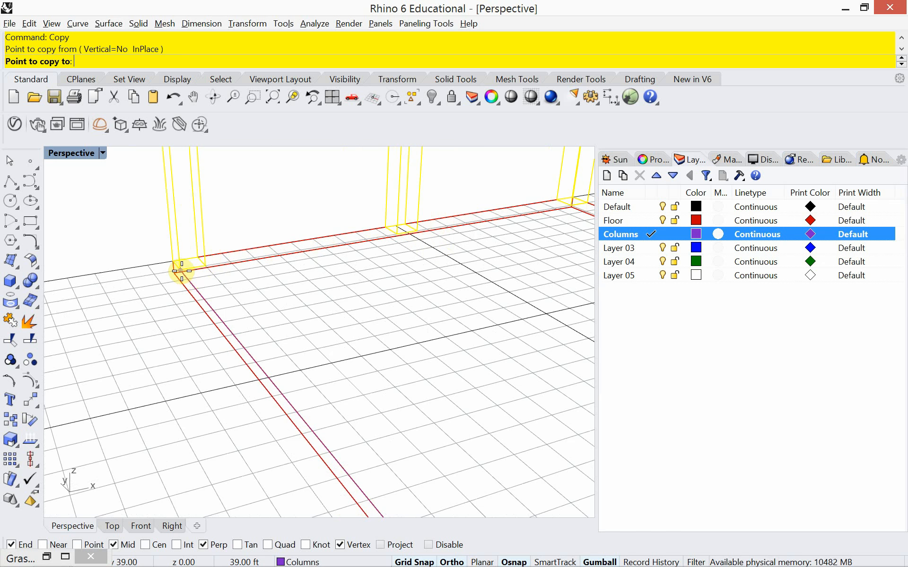
click(188, 278)
scroll(178, 344, down, 3)
scroll(179, 359, down, 5)
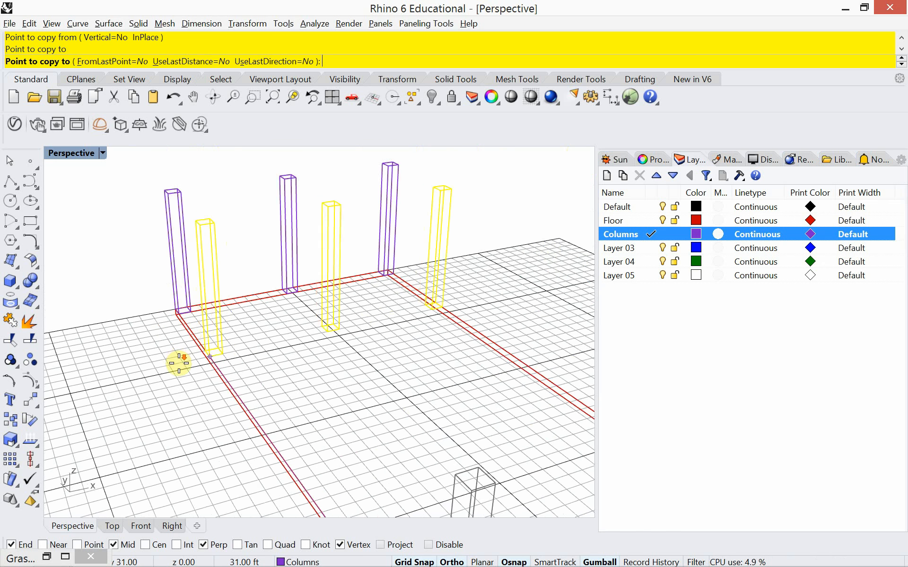
key(Return)
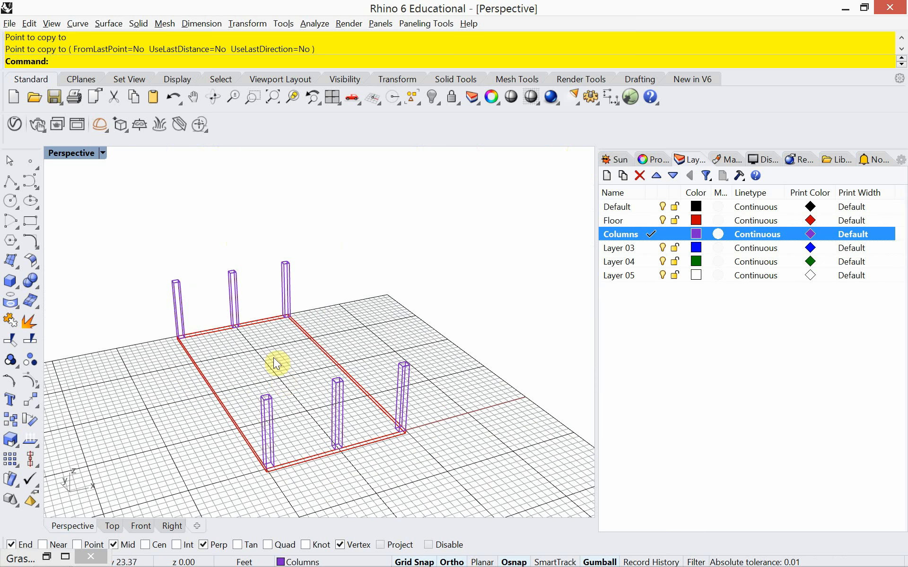
- Make Layer 03 the current layer and rename it Ceiling
mouse_move(256, 382)
right_down()
mouse_move(334, 381)
mouse_move(253, 378)
right_up()
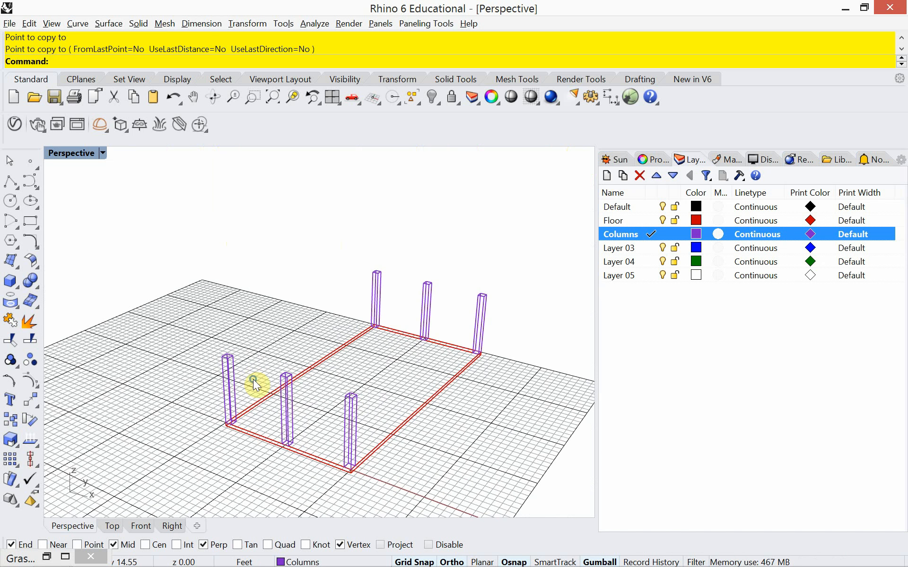
double_click(614, 248)
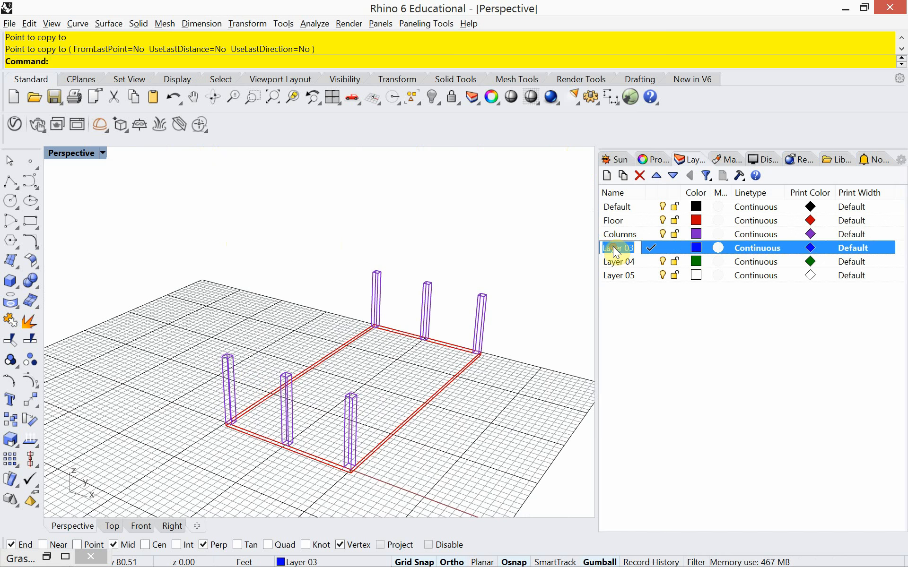
click(613, 247)
click(636, 246)
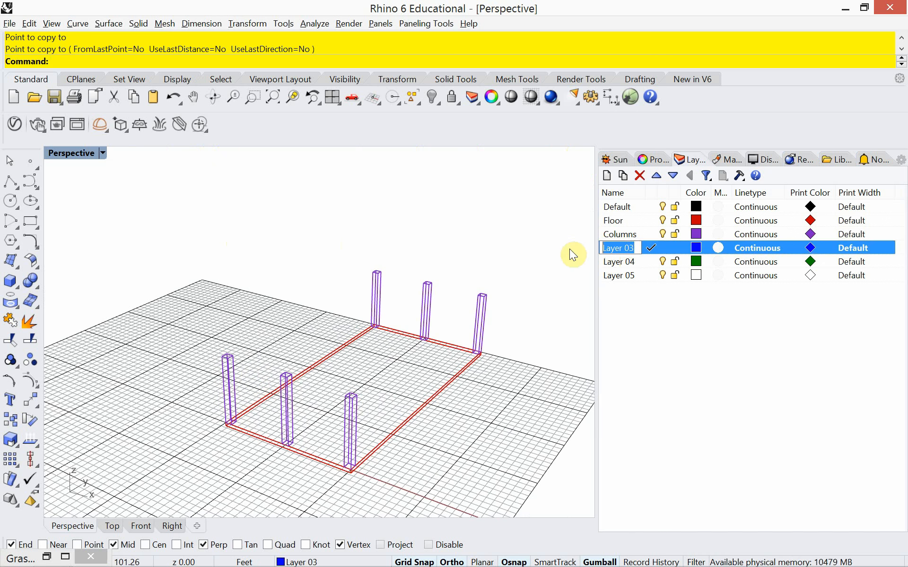
key(ctrl+a)
text(Ceiling)
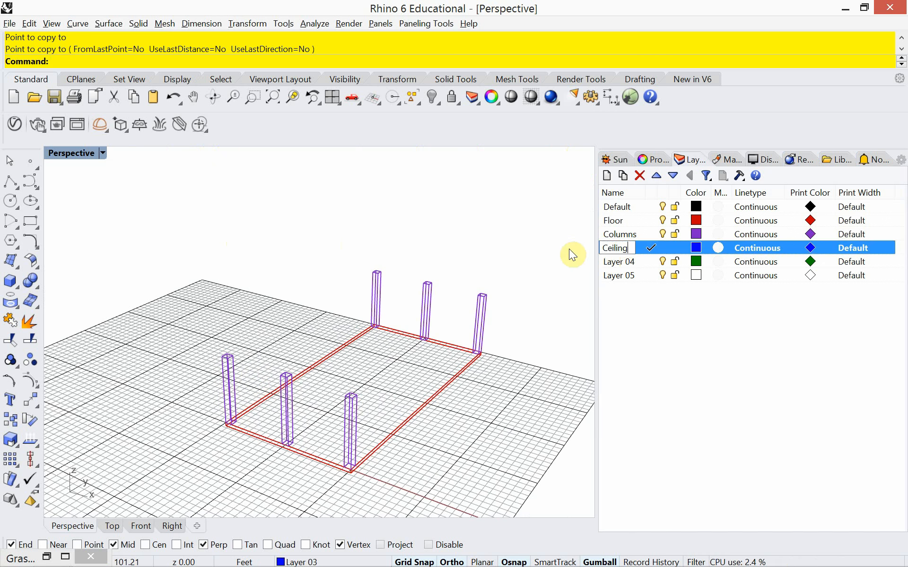
key(Return)
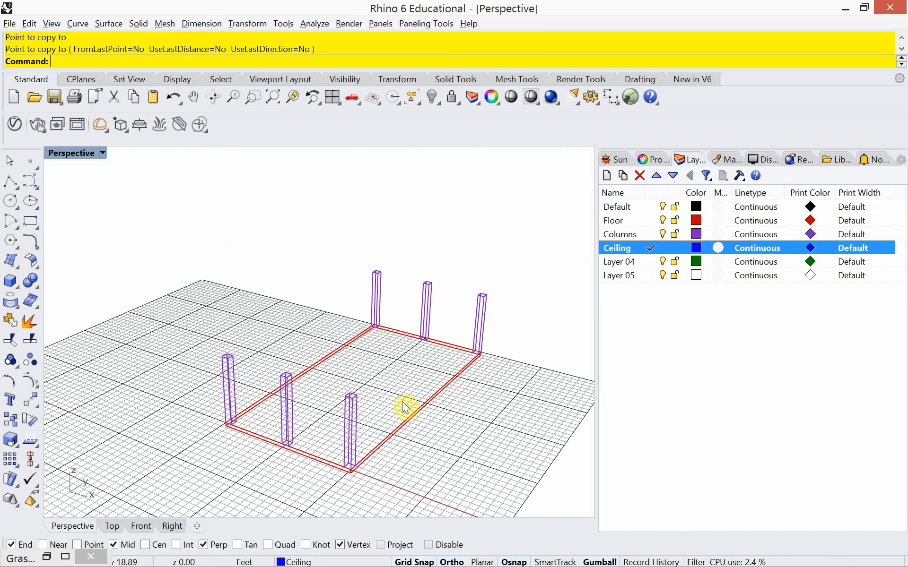
- Copy the floor slab from its bottom corner to the top outer corner of the column above it, forming the ceiling slab
click(414, 407)
text(Copy)
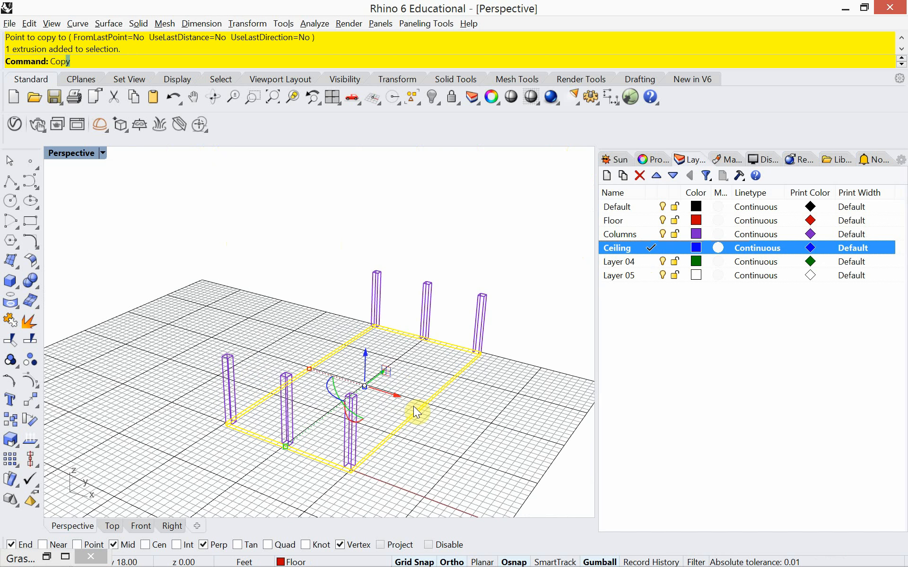
key(Return)
scroll(347, 483, up, 4)
scroll(346, 482, up, 3)
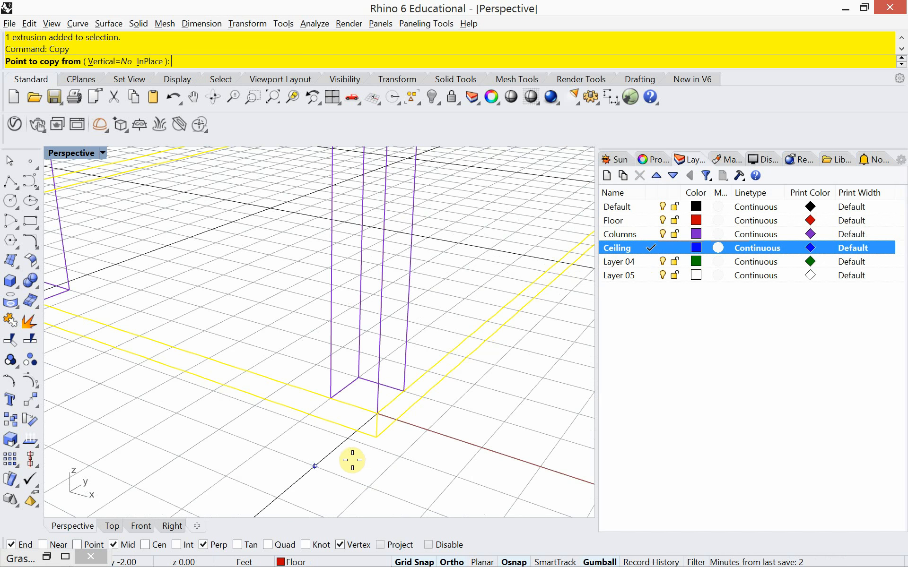
click(375, 437)
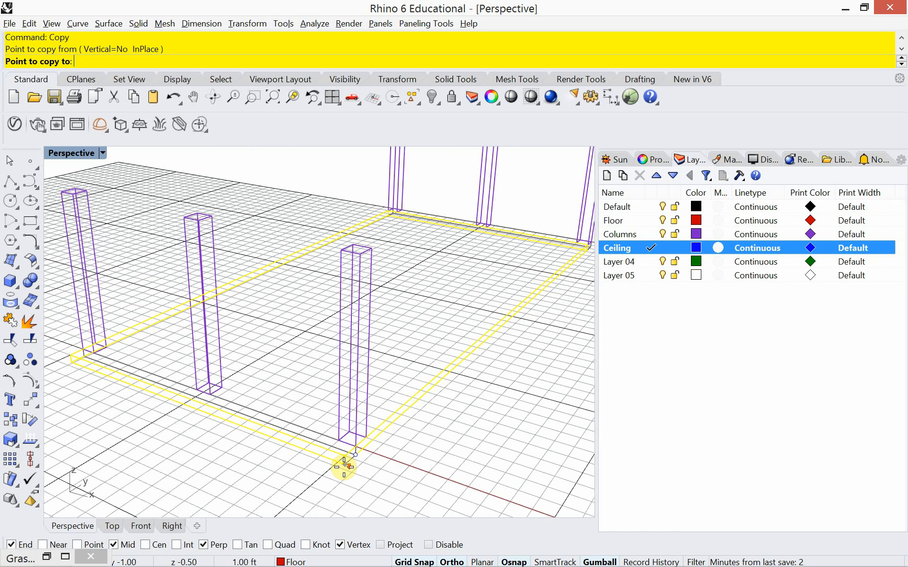
scroll(341, 462, down, 4)
click(359, 253)
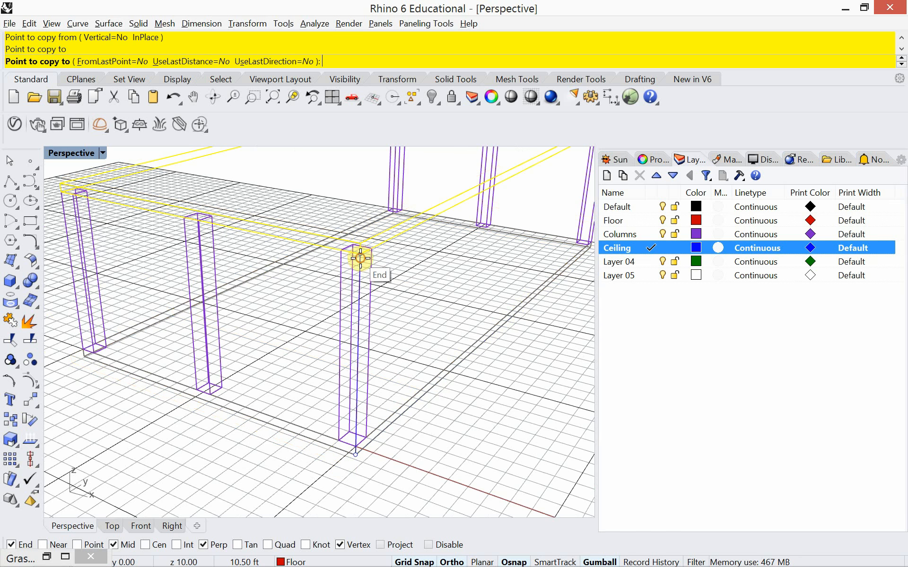
scroll(299, 373, down, 4)
key(Return)
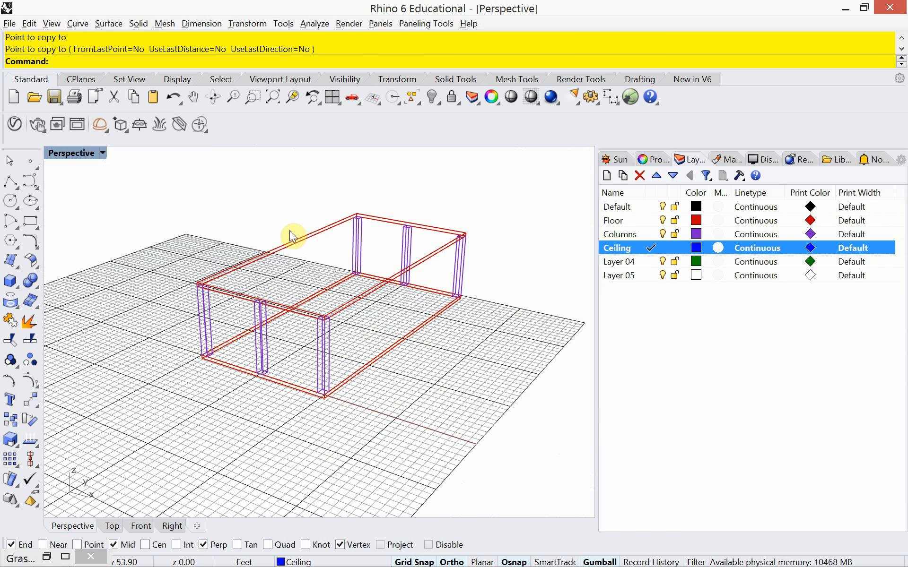
- Assign the upper slab resting on the columns to the Ceiling layer and deselect it
click(290, 240)
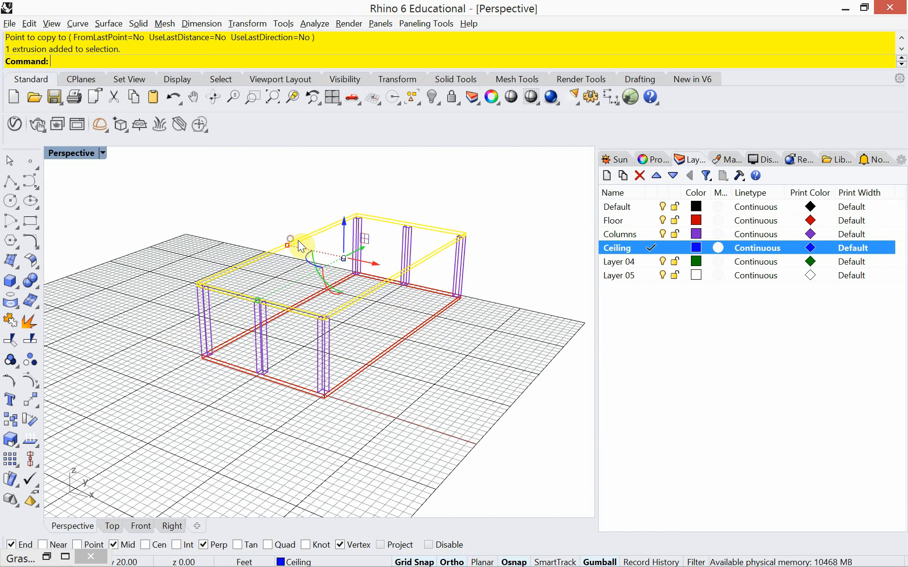
right_click(617, 248)
click(633, 477)
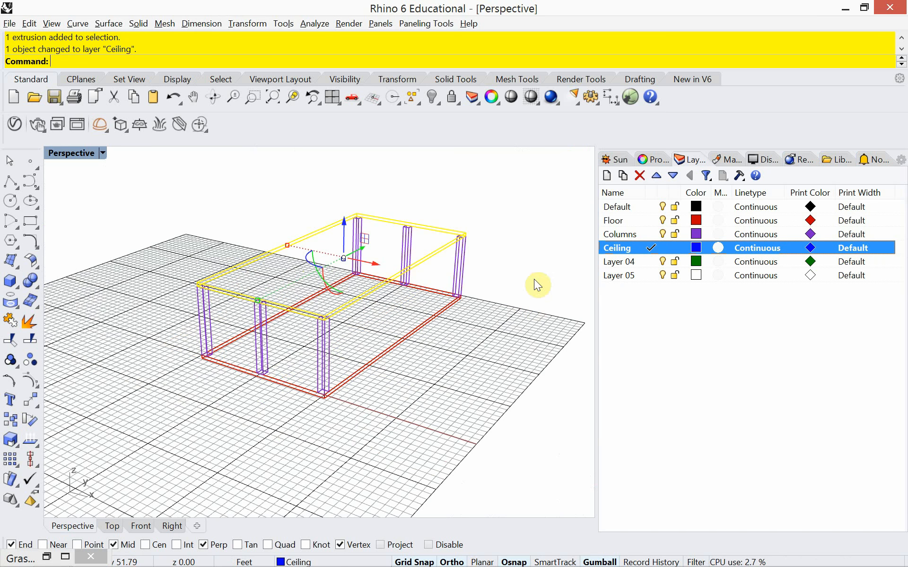
click(534, 278)
- Set the Perspective viewport's display mode to Shaded and view the model from a lower angle
scroll(382, 348, up, 2)
right_drag(313, 384, 150, 282)
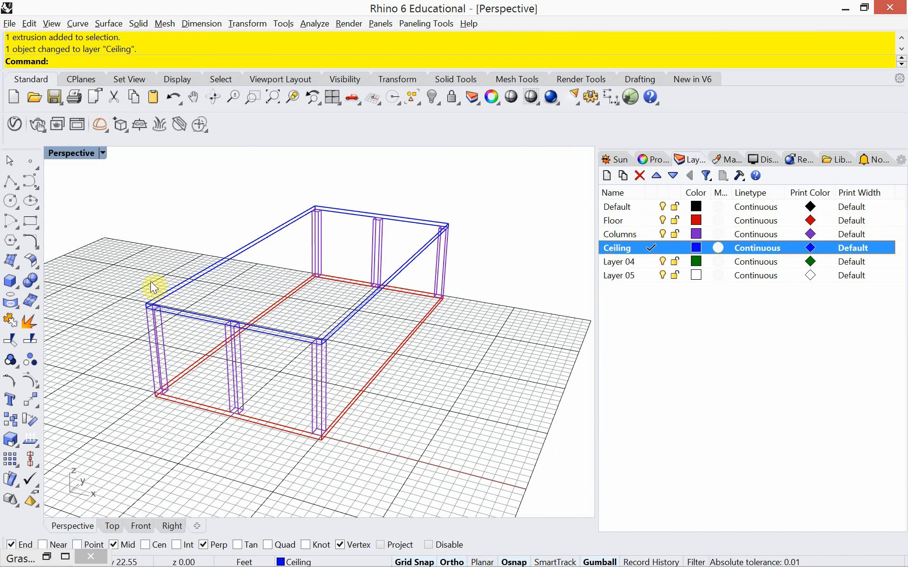
click(103, 152)
click(124, 170)
mouse_move(264, 367)
right_down()
mouse_move(243, 315)
mouse_move(375, 331)
mouse_move(259, 343)
mouse_move(262, 355)
right_up()
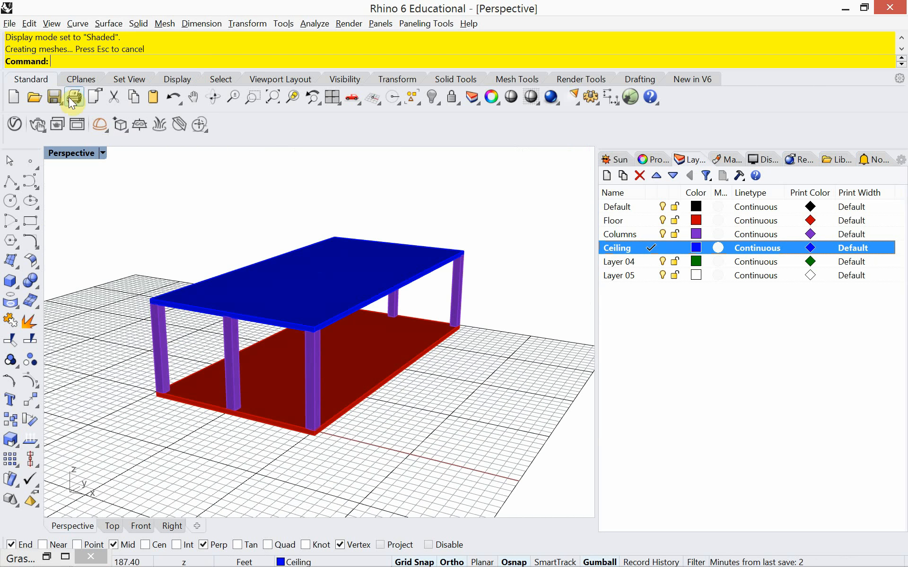
- Save the model as Rhino_Scene_Video in the Rhino_Scene_01 folder as a Rhino 6 3D model
click(9, 23)
click(43, 87)
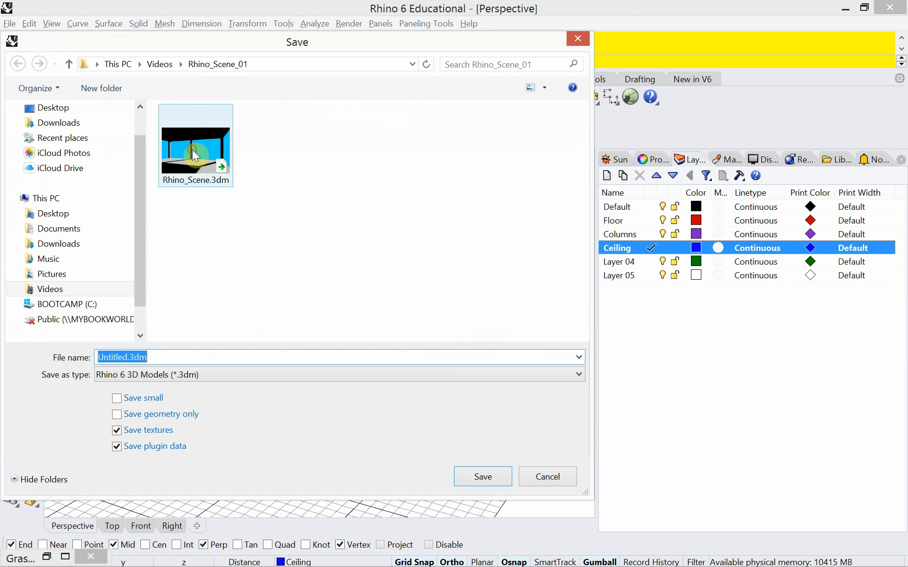
click(192, 149)
click(166, 352)
click(174, 356)
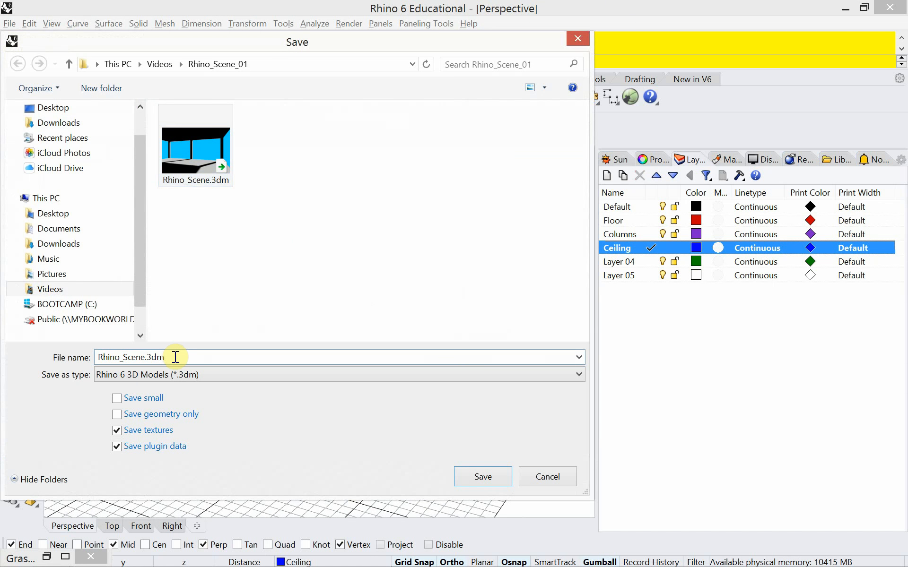
key(BackSpace)
key(BackSpace)
key(BackSpace)
key(BackSpace)
text(_)
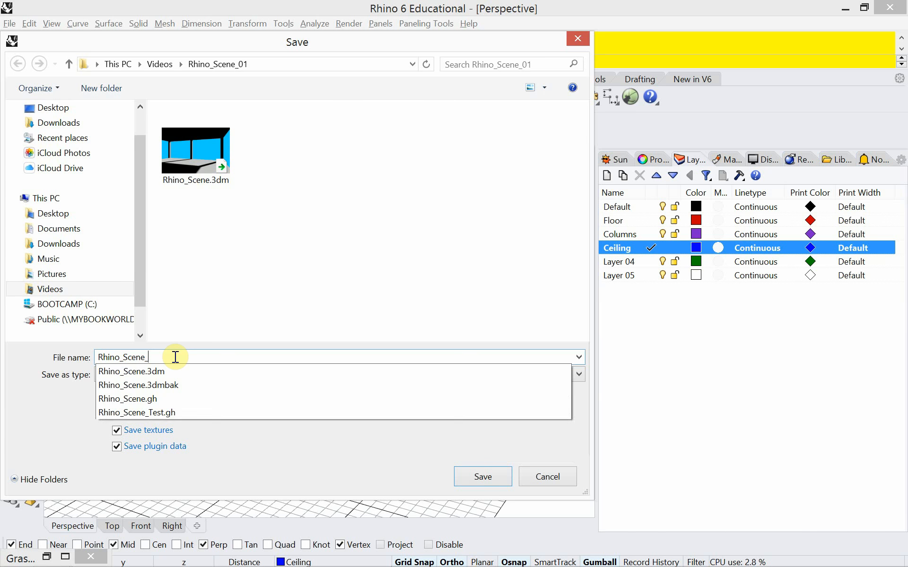
text(Video)
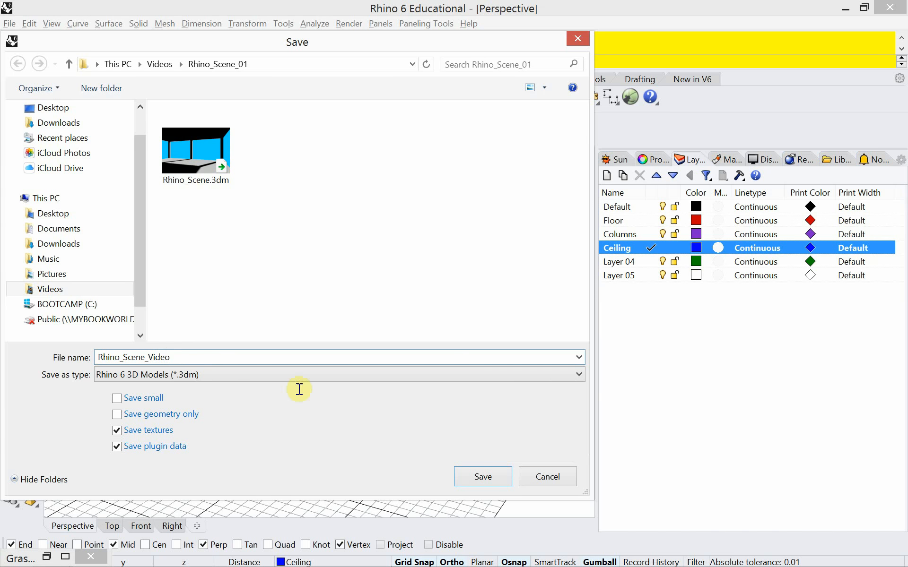
click(484, 475)
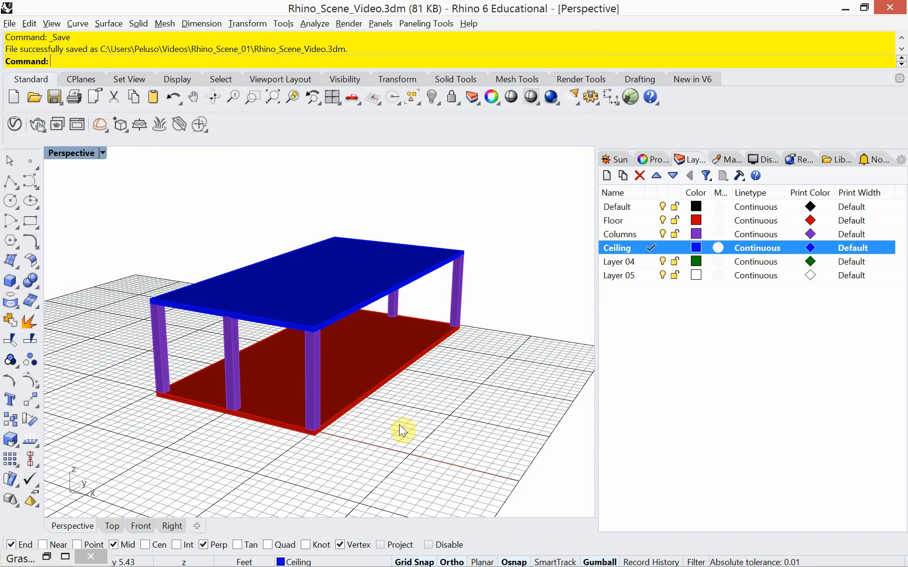
- Open Grasshopper to review the Rhino / Scene topic outline, and minimise its window
text(Grasshopper)
key(Return)
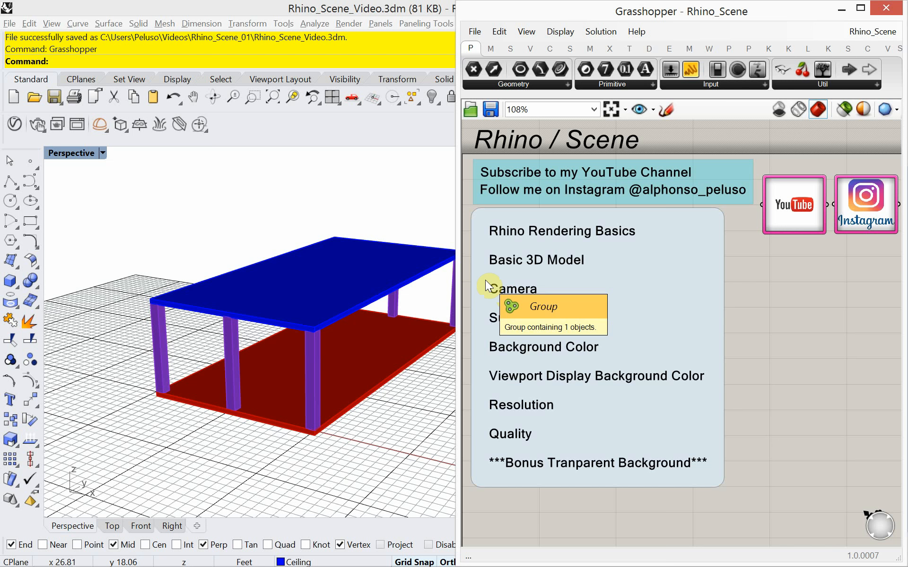
click(838, 11)
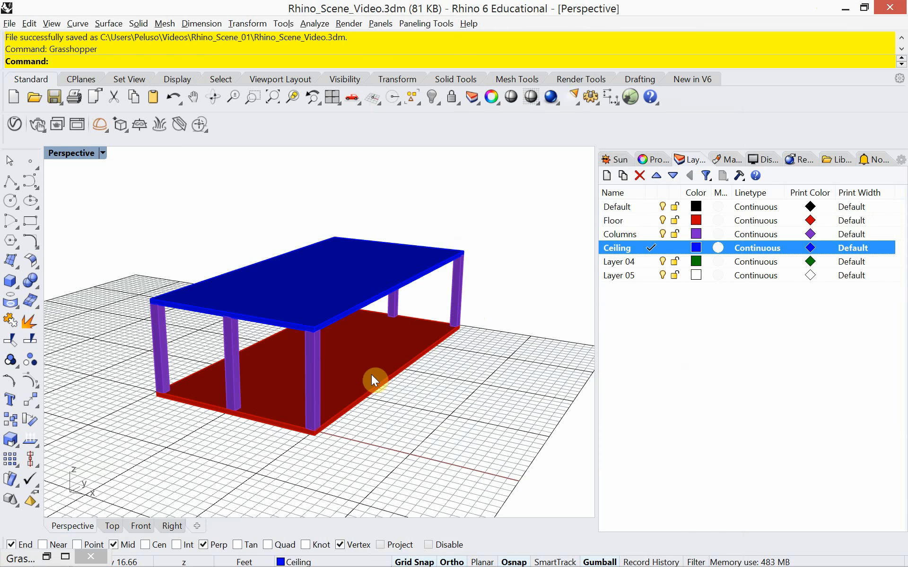
- Frame an interior view in the Perspective viewport, looking between floor and ceiling toward the far row of three columns
right_drag(371, 374, 446, 361)
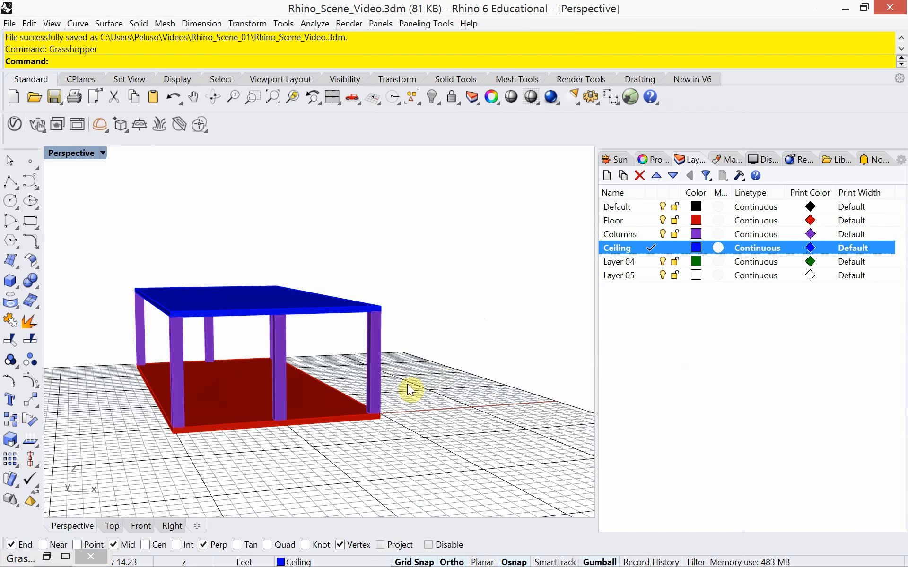
shift+right_drag(258, 409, 350, 407)
scroll(314, 379, up, 3)
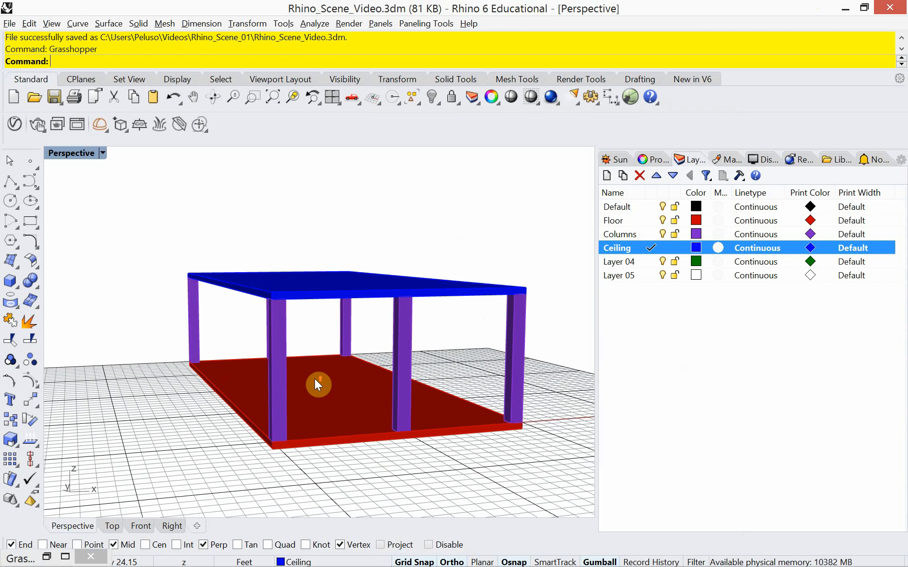
right_drag(316, 378, 258, 414)
scroll(294, 371, up, 6)
scroll(295, 372, up, 2)
scroll(333, 369, up, 2)
mouse_move(334, 381)
right_down()
mouse_move(355, 378)
mouse_move(327, 375)
mouse_move(340, 371)
right_up()
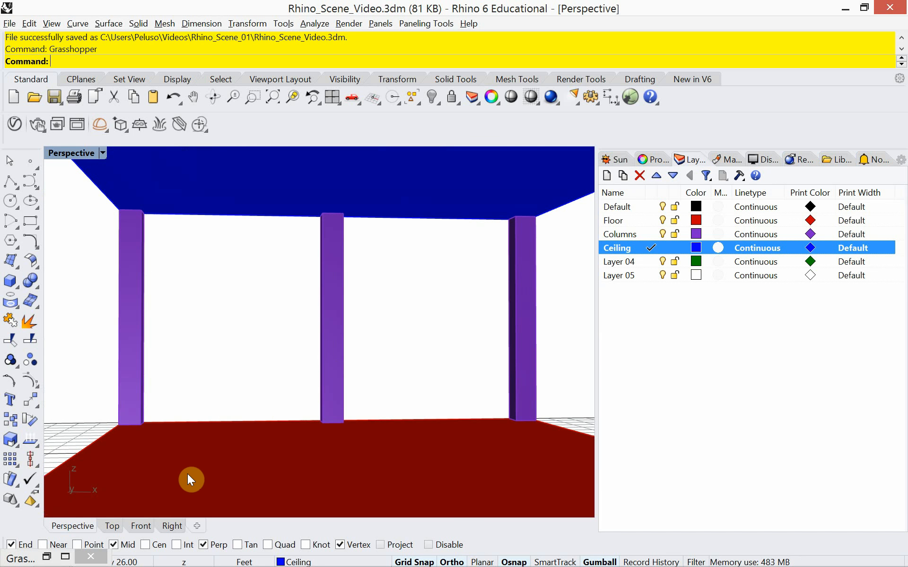
- Restore the four-viewport layout with the model framed in each view, and show the Perspective viewport's camera
double_click(71, 152)
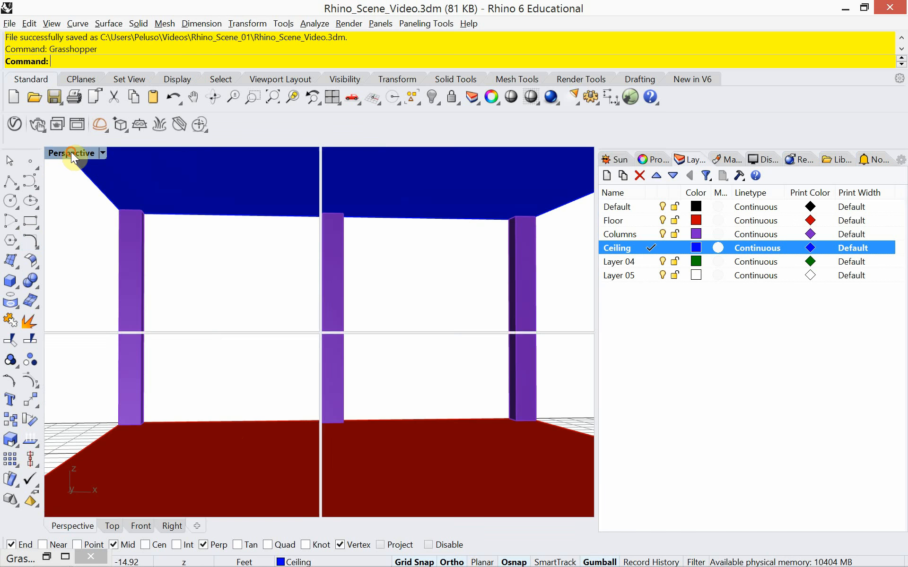
click(191, 274)
scroll(151, 313, down, 4)
right_drag(163, 248, 160, 261)
right_drag(205, 391, 116, 429)
right_drag(462, 424, 340, 471)
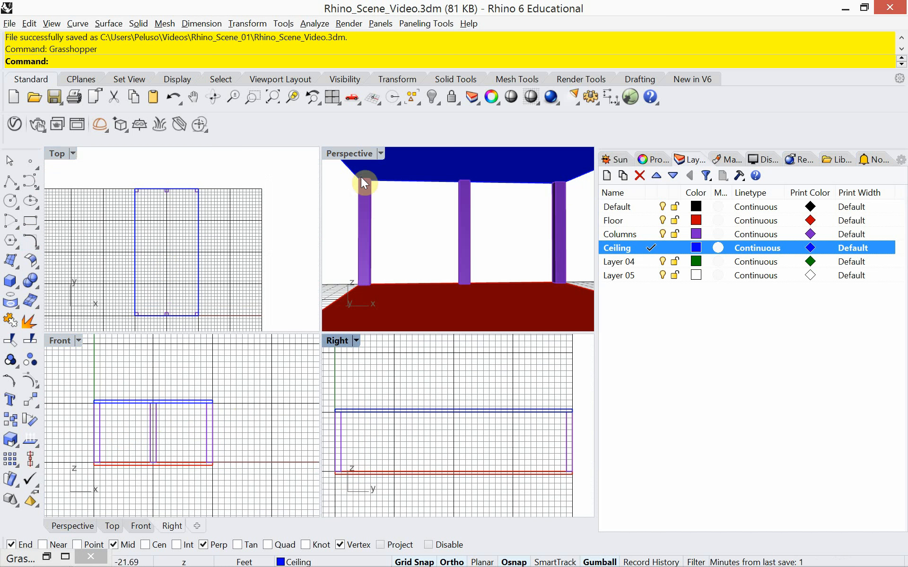
click(353, 150)
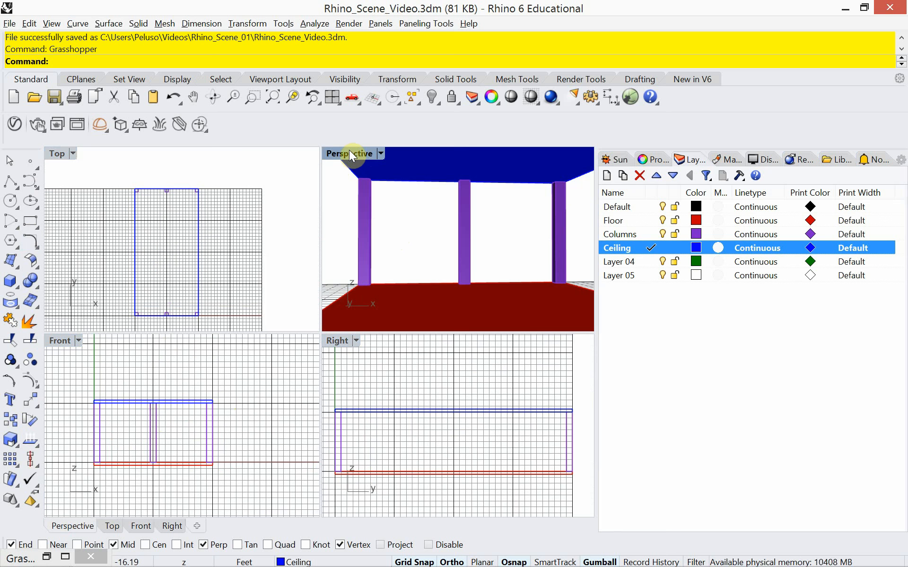
key(F6)
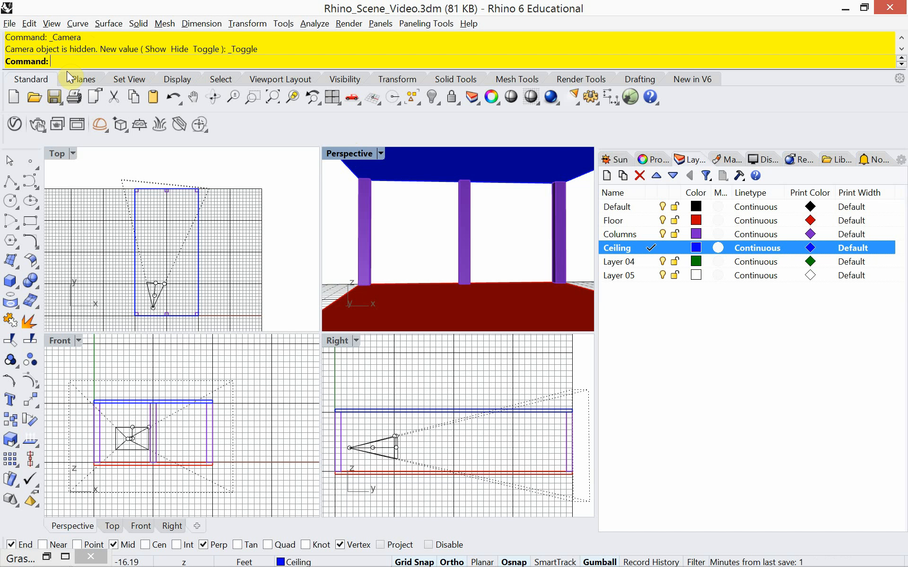
- Hide the Perspective viewport's camera with the Camera command, and show it again with the same command
text(_Camera)
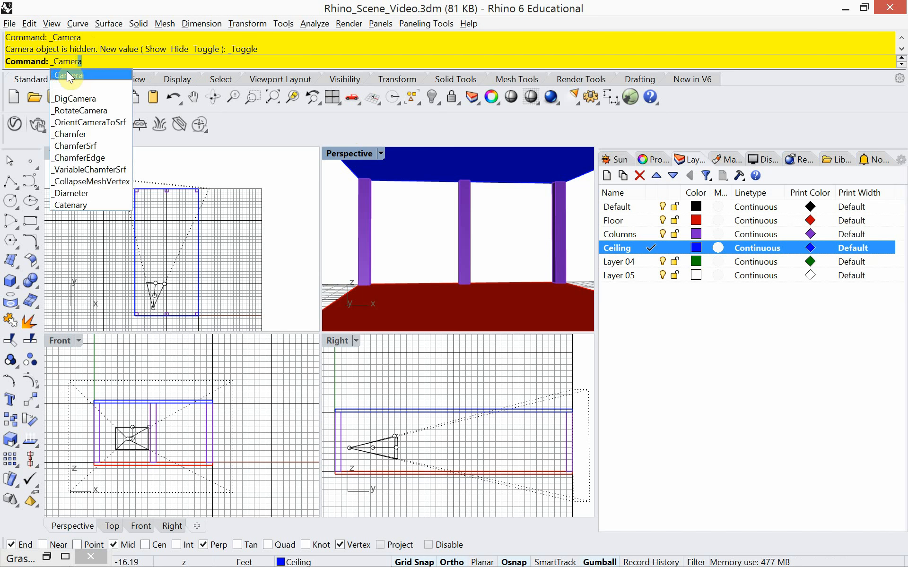
click(67, 74)
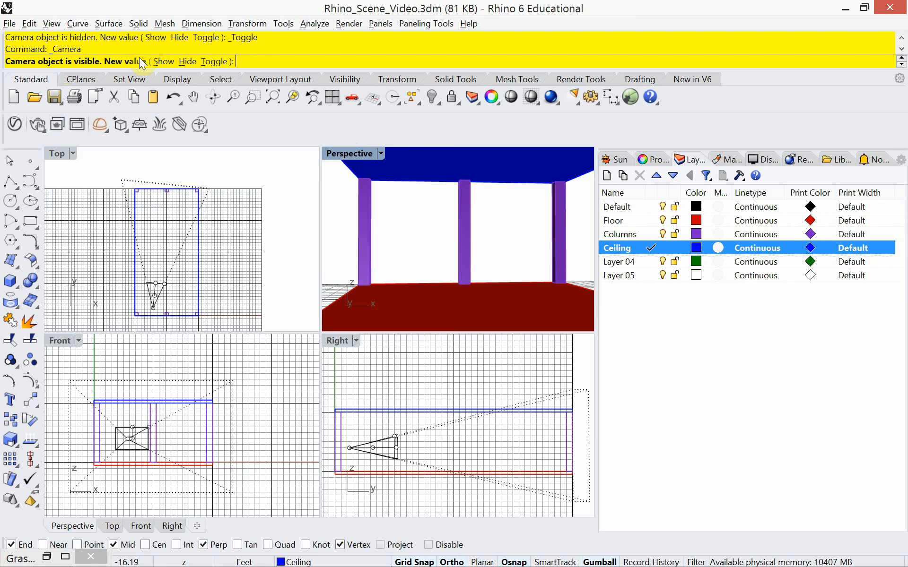
click(186, 60)
right_click(172, 61)
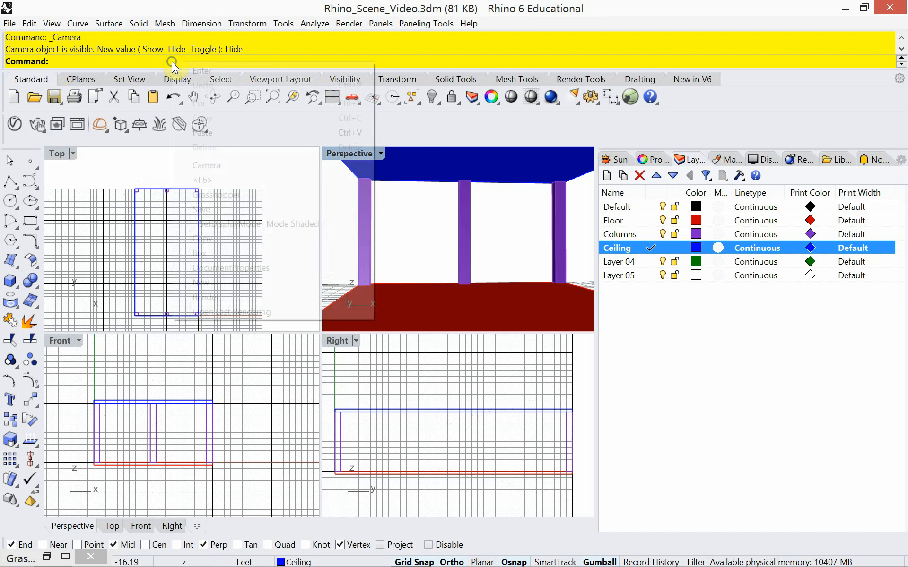
click(177, 70)
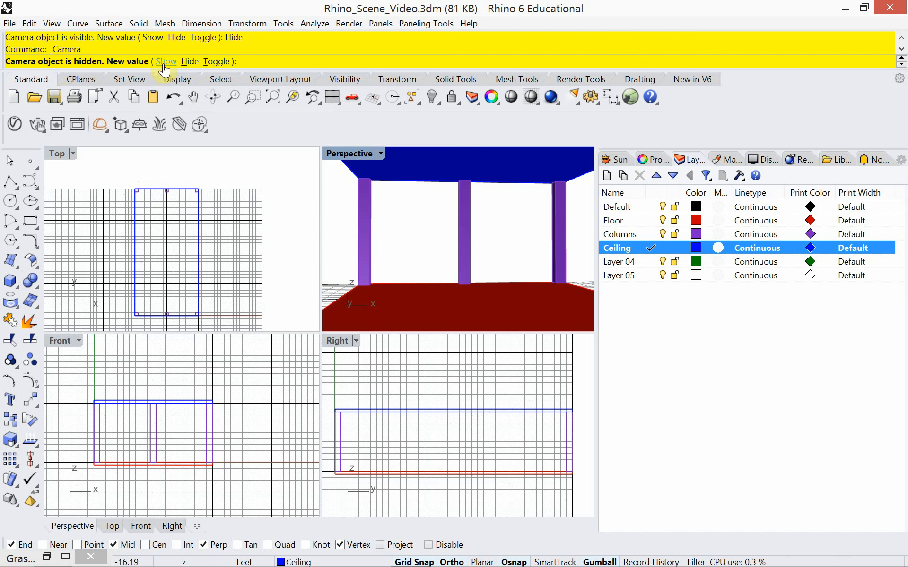
click(163, 61)
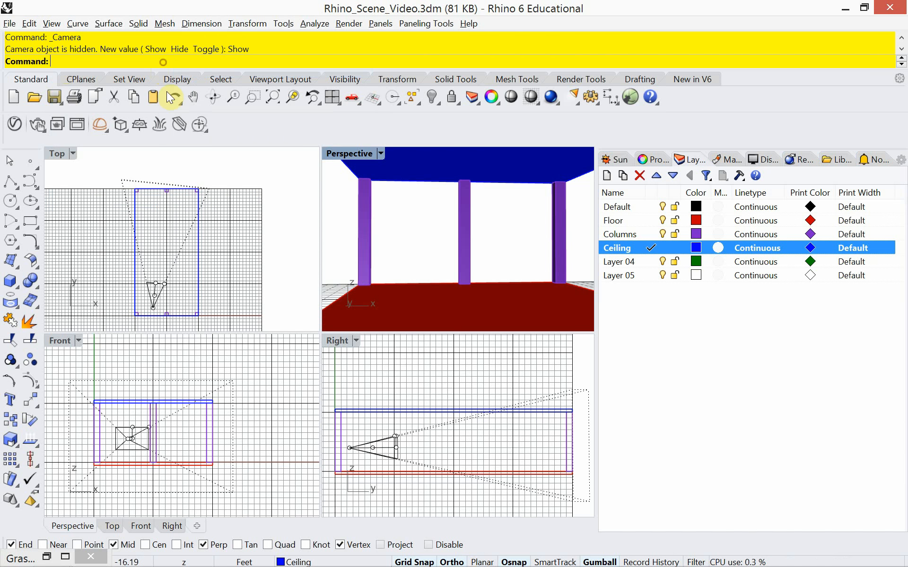
- Frame the camera object closely in the Top viewport and save the file
middle_click(166, 300)
click(166, 300)
right_drag(173, 308, 191, 284)
scroll(175, 279, up, 3)
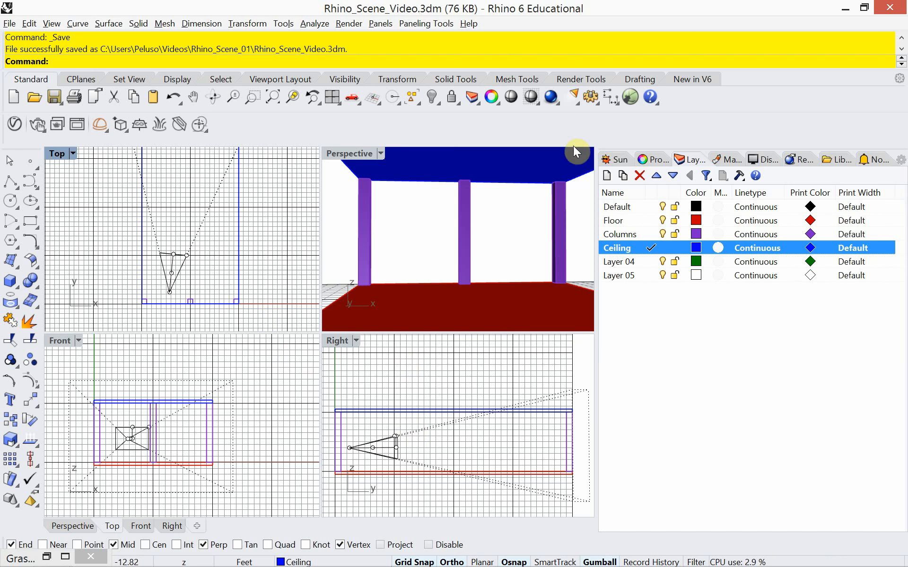
- Set the Perspective viewport camera's lens length to 28 in its viewport properties
click(656, 160)
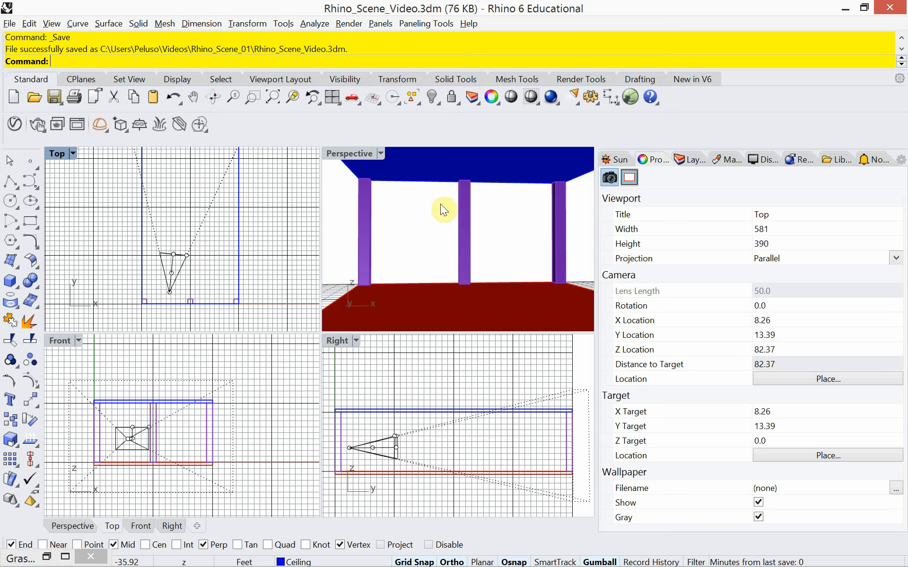
click(349, 154)
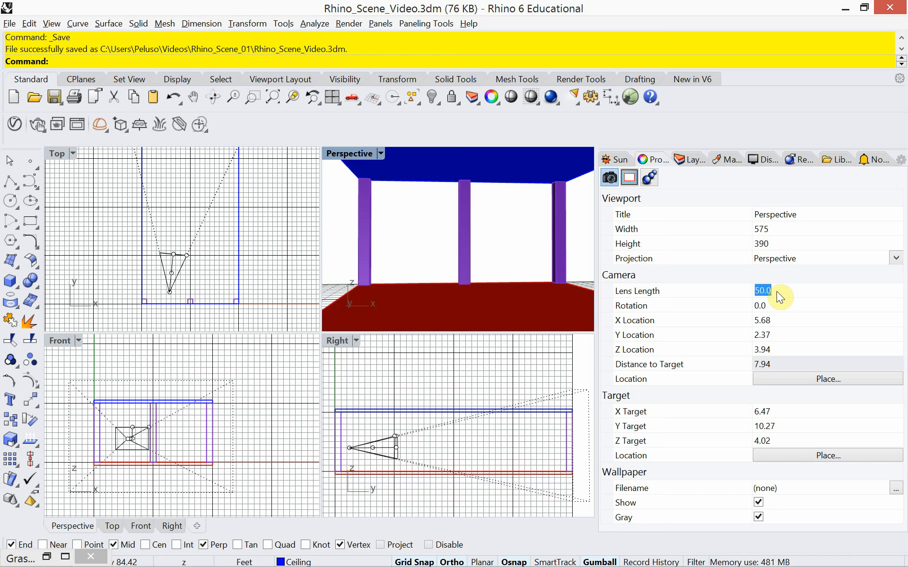
text(28)
key(Return)
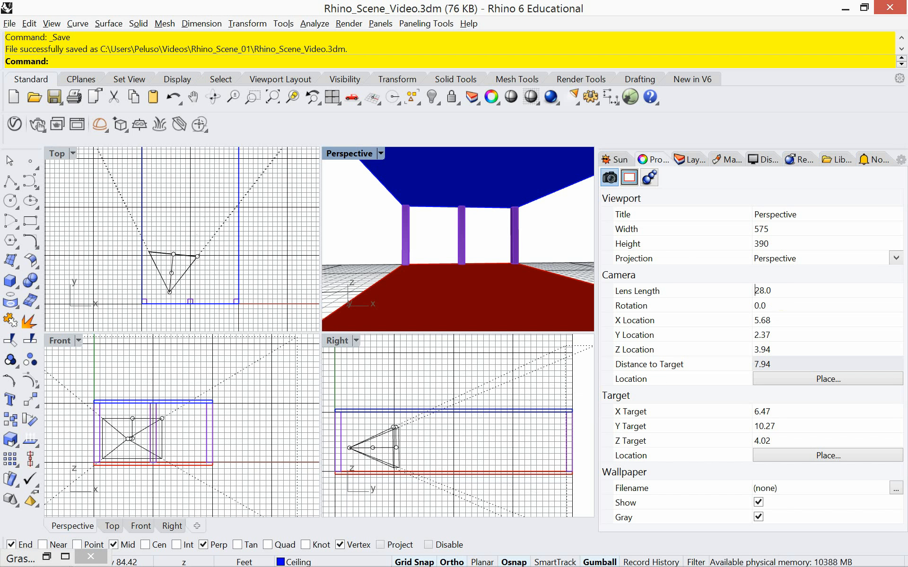
- Try a lens length of 50 for the Perspective camera, and set it back to 28
click(774, 289)
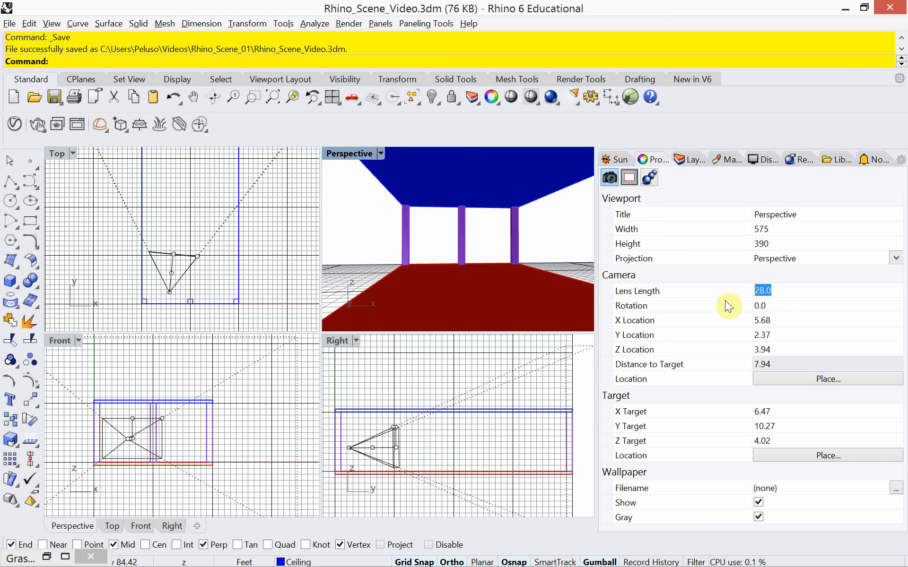
text(50)
key(Return)
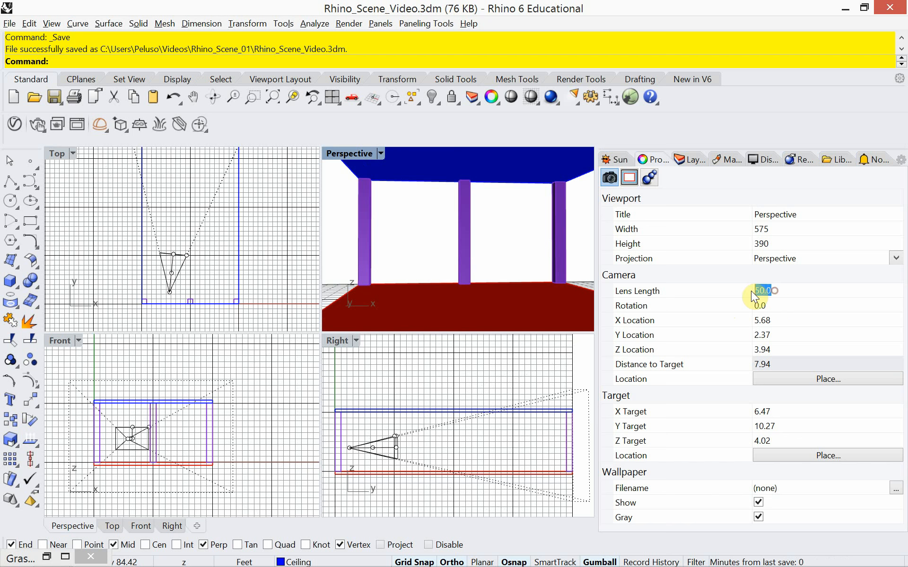
text(8)
key(Return)
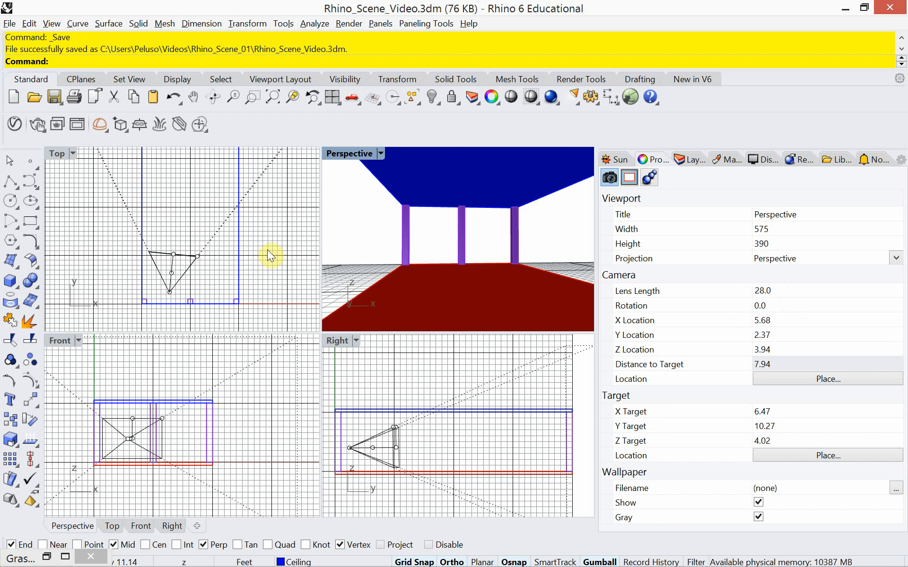
- Move the whole camera in the Top viewport along the slab toward the far row of columns, near the slab's centreline
scroll(254, 270, down, 3)
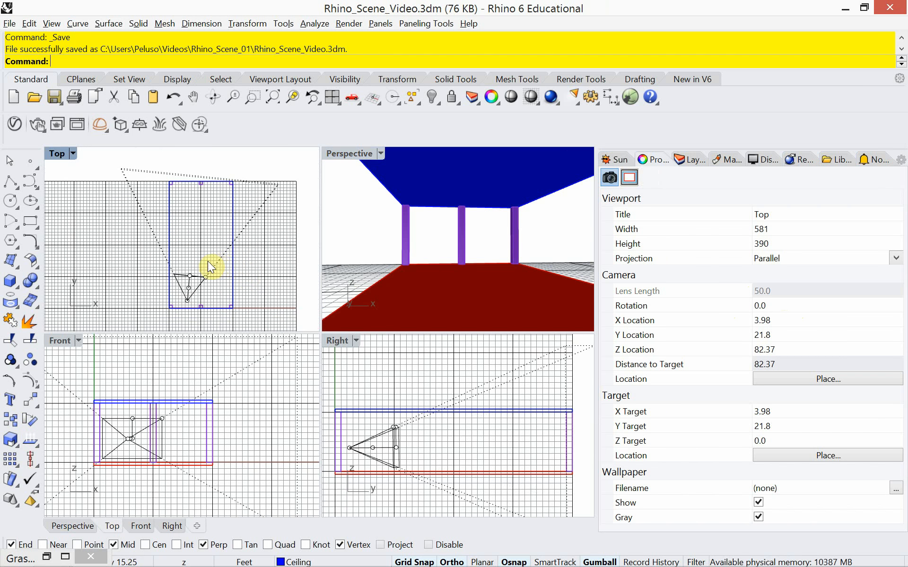
scroll(208, 262, up, 2)
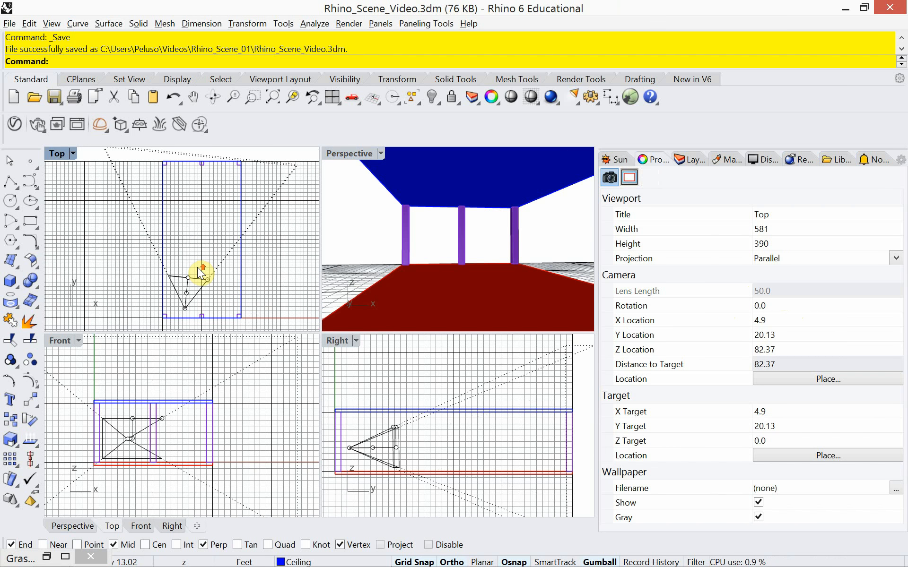
click(185, 293)
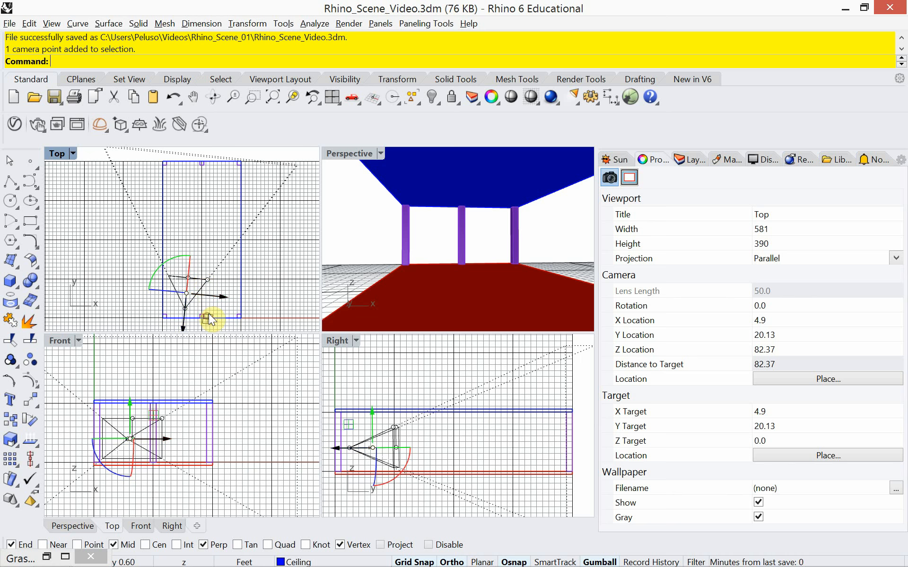
drag(209, 313, 218, 223)
scroll(217, 190, up, 2)
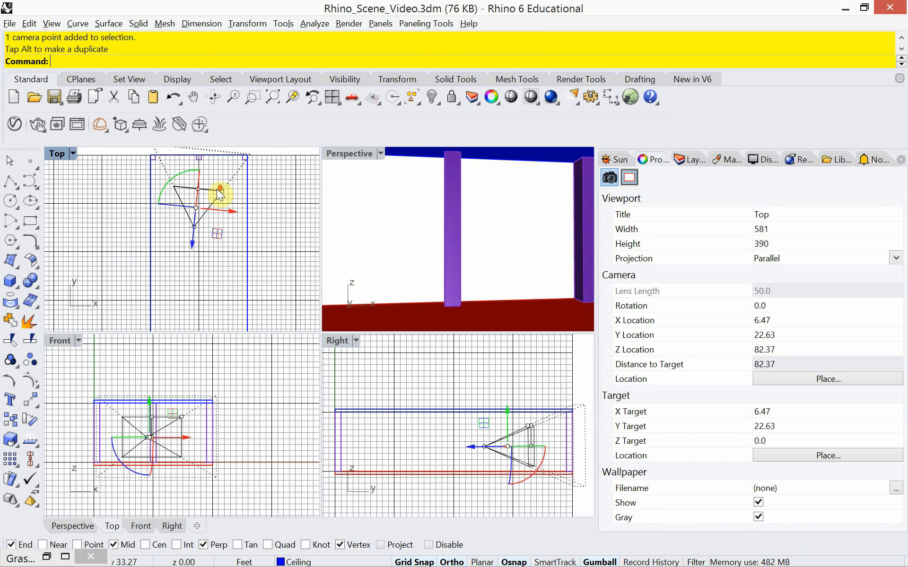
scroll(217, 189, up, 10)
right_drag(212, 225, 199, 259)
scroll(199, 262, down, 4)
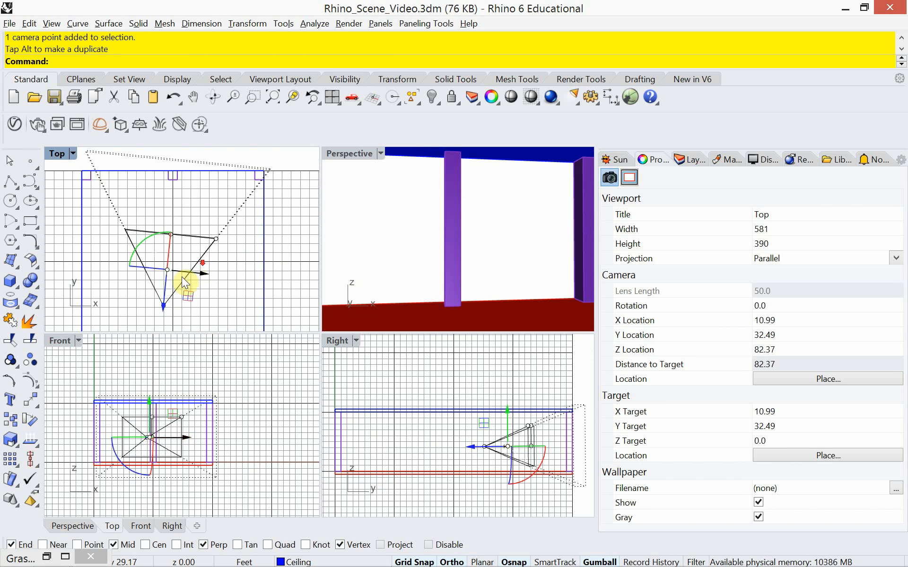
- Move the camera's location point alone in the Top viewport toward the slab's +X edge, keeping the target in place
click(179, 311)
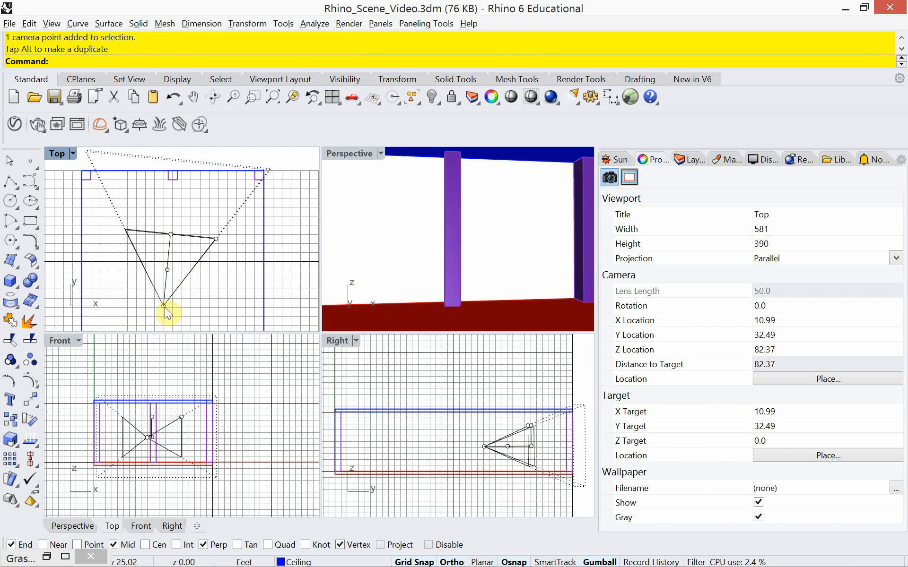
click(163, 305)
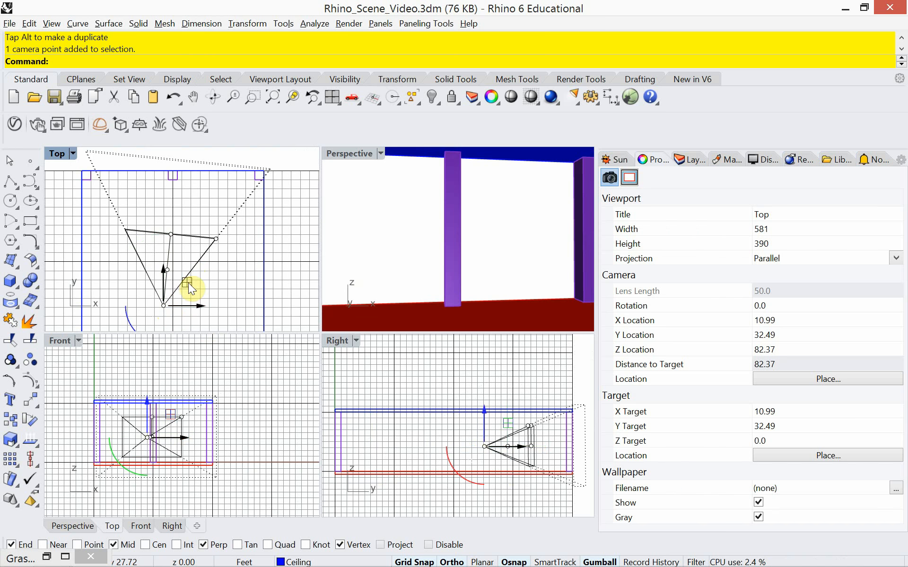
drag(189, 282, 252, 301)
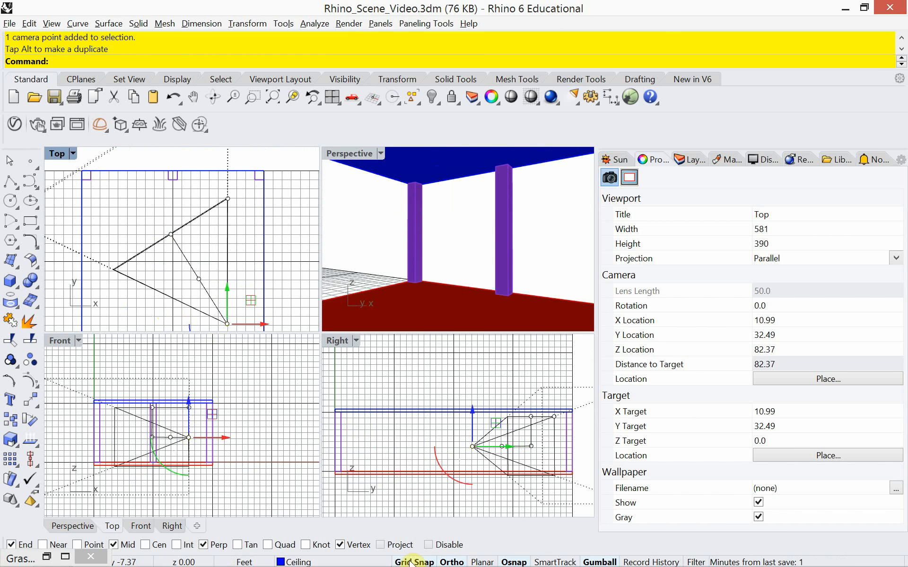
- With Grid Snap off, move the camera's target point in the Top viewport diagonally toward the slab's far +X corner
click(172, 234)
click(205, 280)
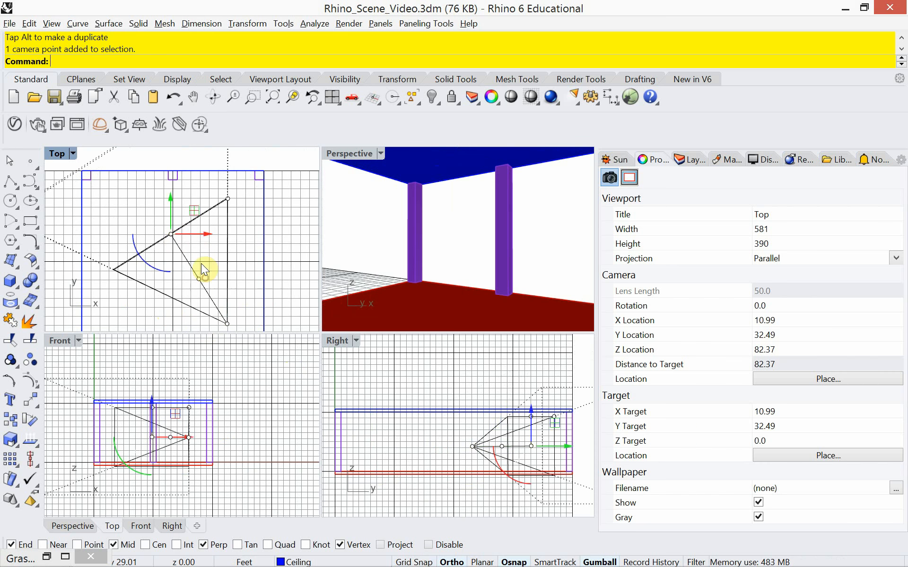
drag(194, 212, 218, 195)
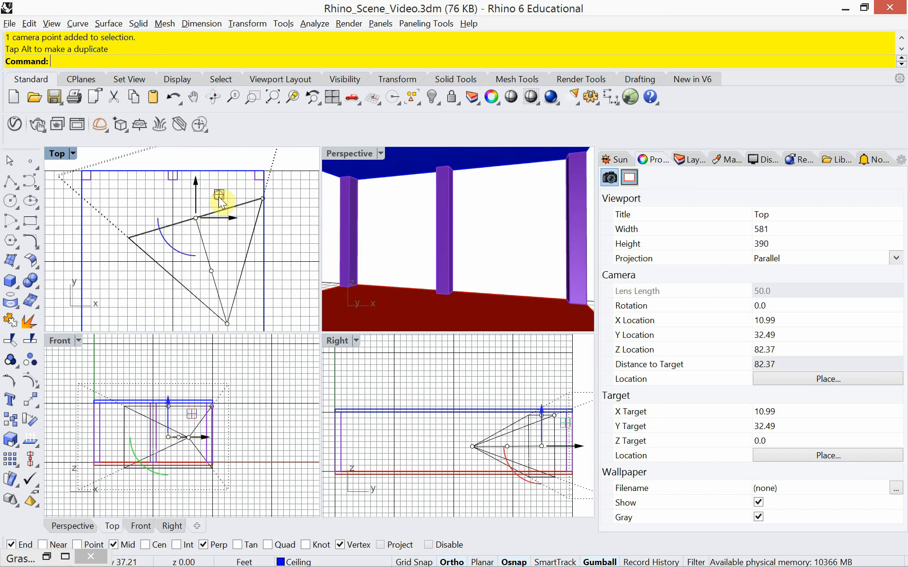
- Pull the camera's location point slightly farther back from the far columns in the Top viewport, leaving its target fixed
right_drag(233, 269, 229, 217)
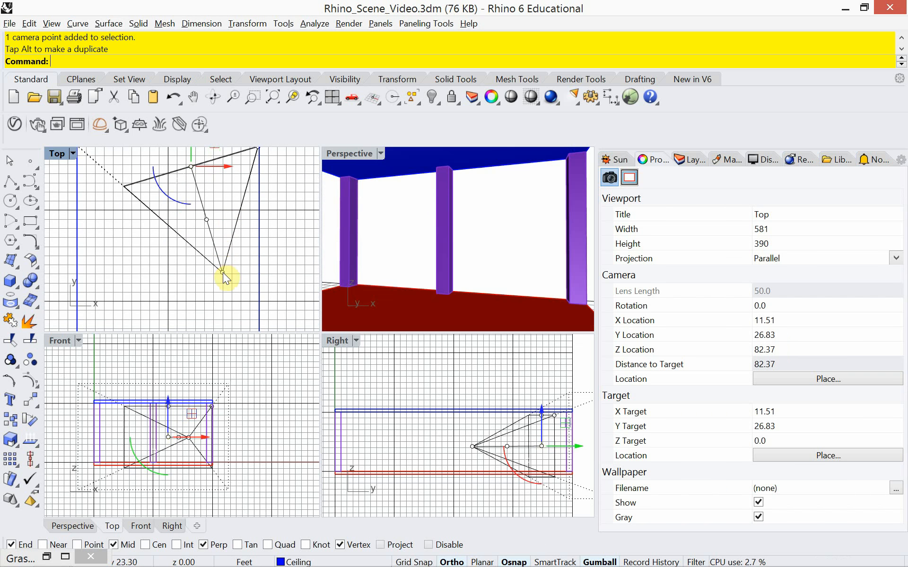
click(222, 273)
drag(243, 251, 251, 277)
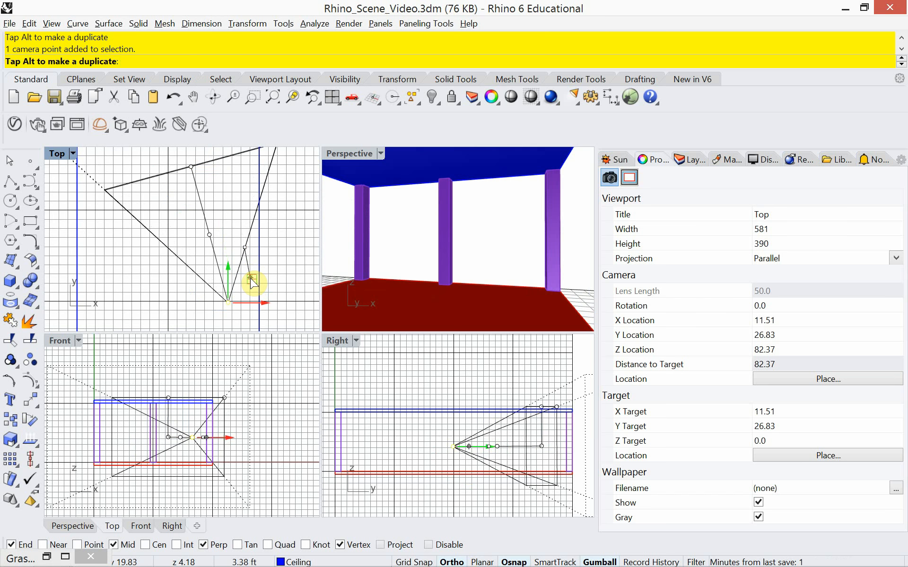
drag(251, 279, 251, 280)
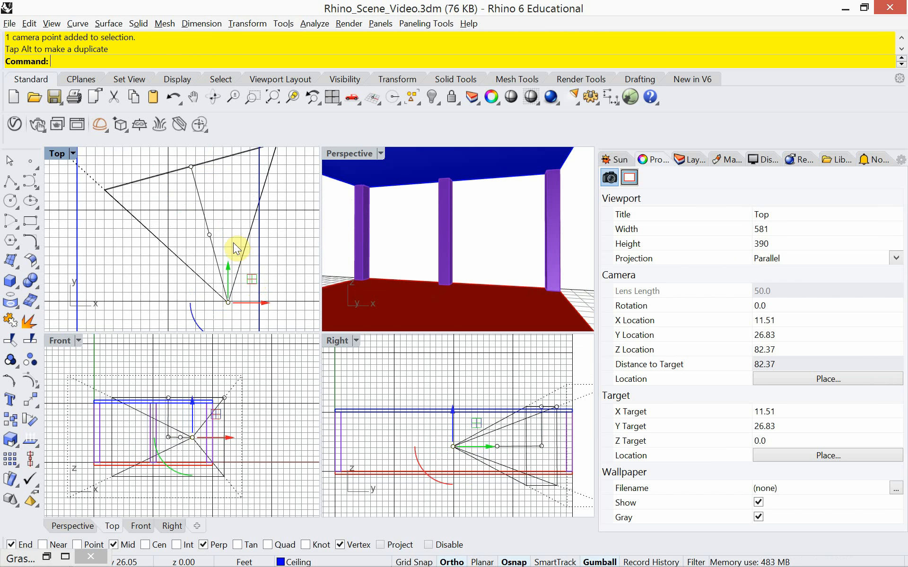
scroll(232, 241, down, 6)
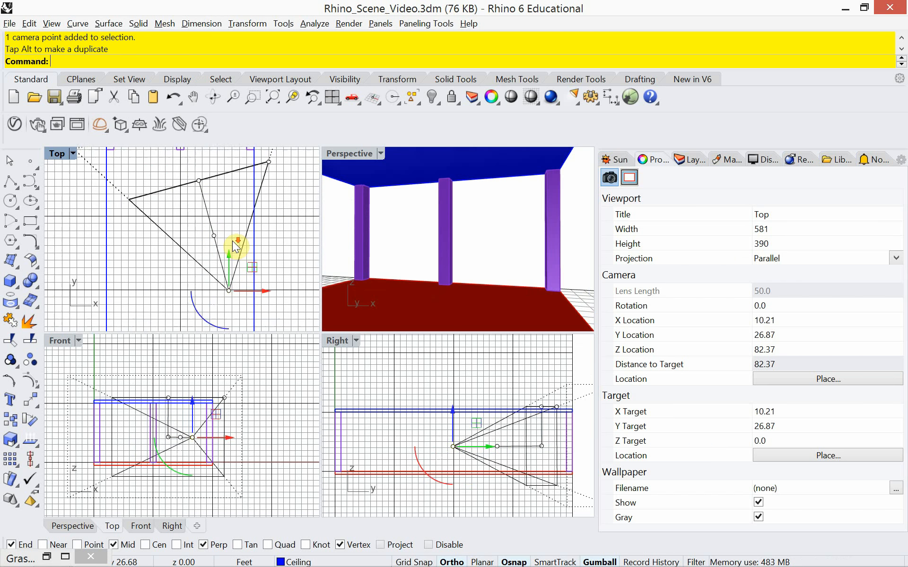
mouse_move(194, 246)
right_down()
mouse_move(190, 213)
mouse_move(184, 220)
mouse_move(194, 197)
mouse_move(196, 244)
mouse_move(186, 252)
right_up()
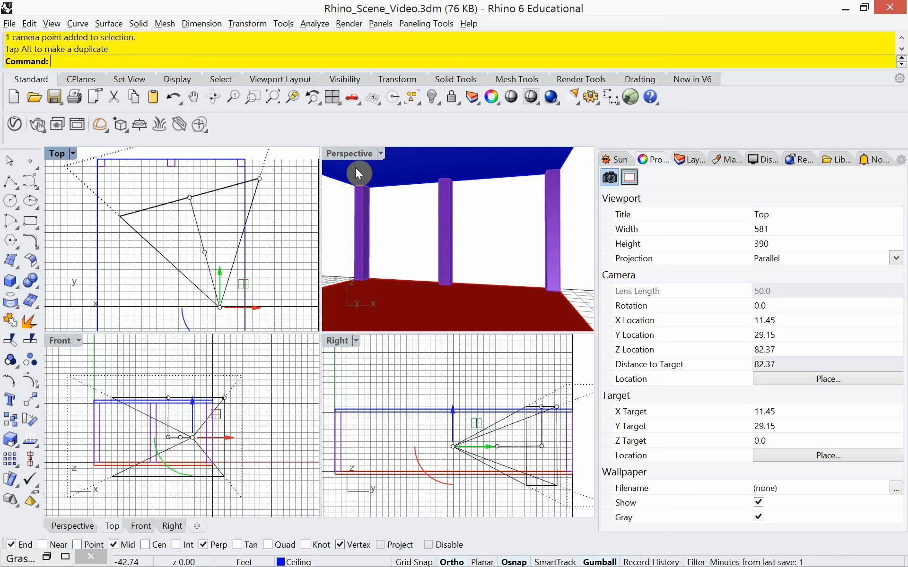
- Set both the Z location and the Z target of the Perspective camera to 4.5
click(347, 154)
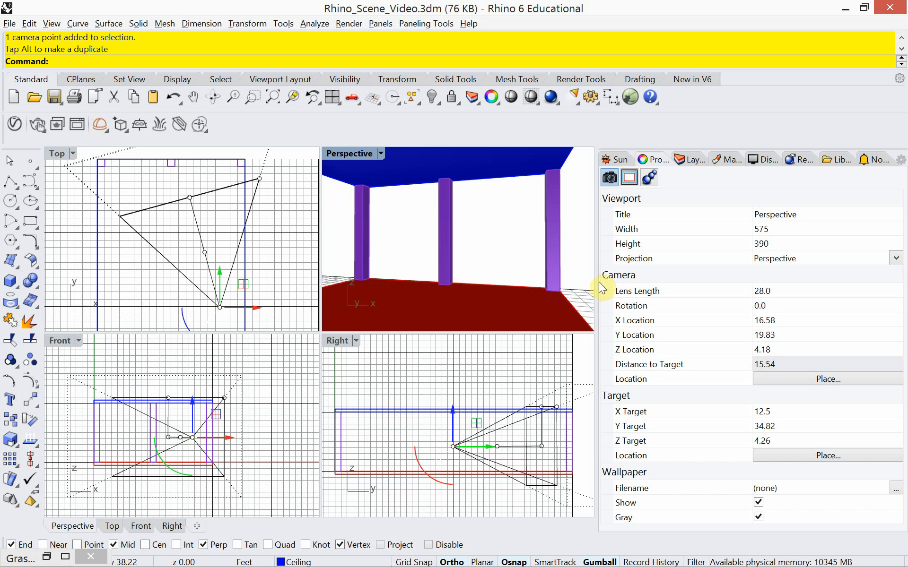
click(779, 349)
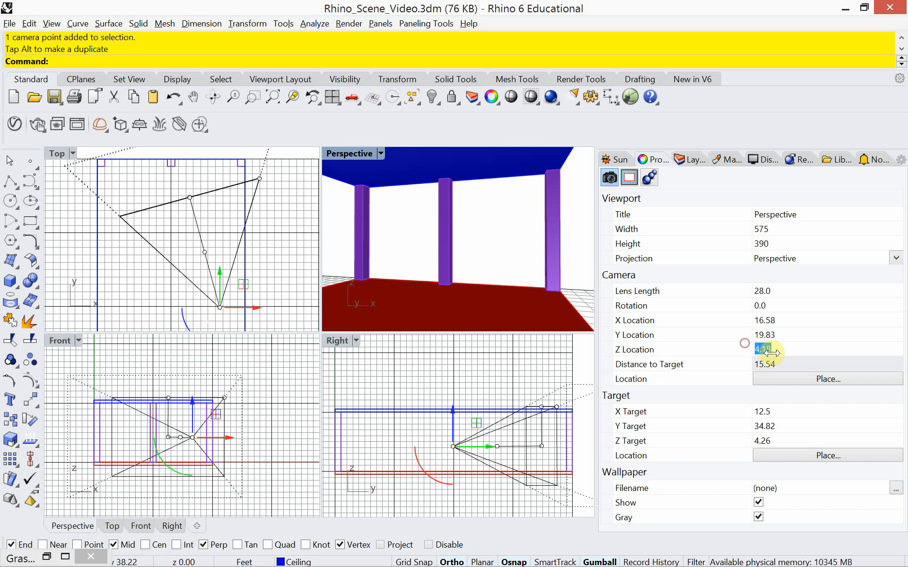
text(4.5)
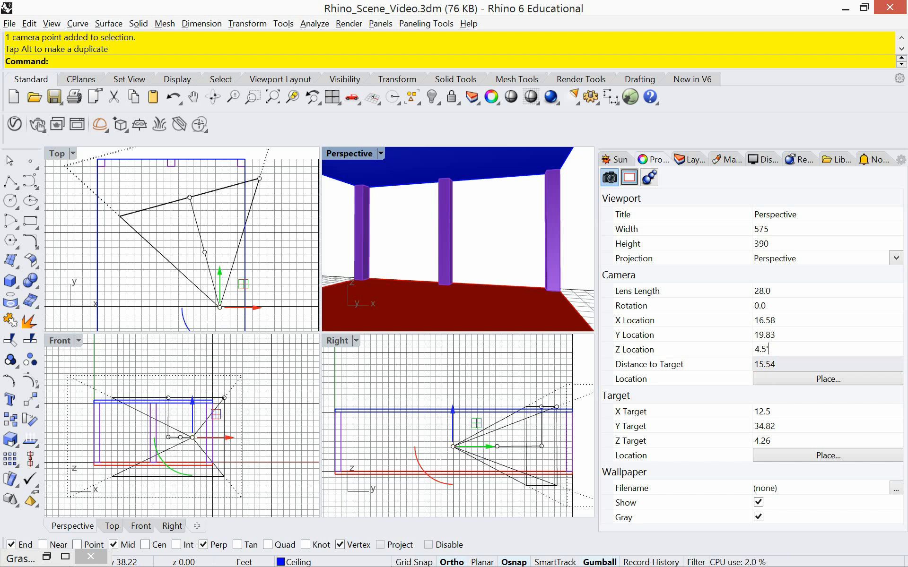
key(Return)
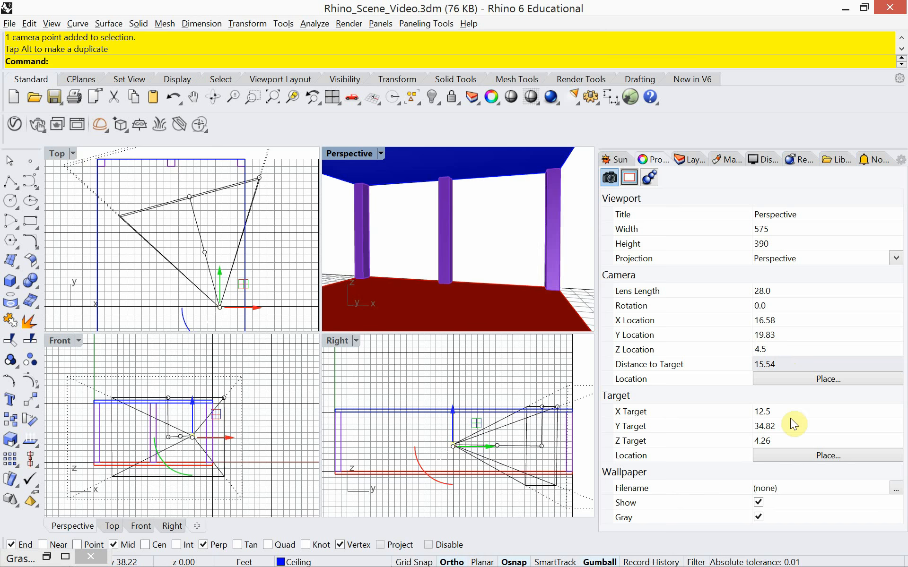
click(778, 441)
click(765, 350)
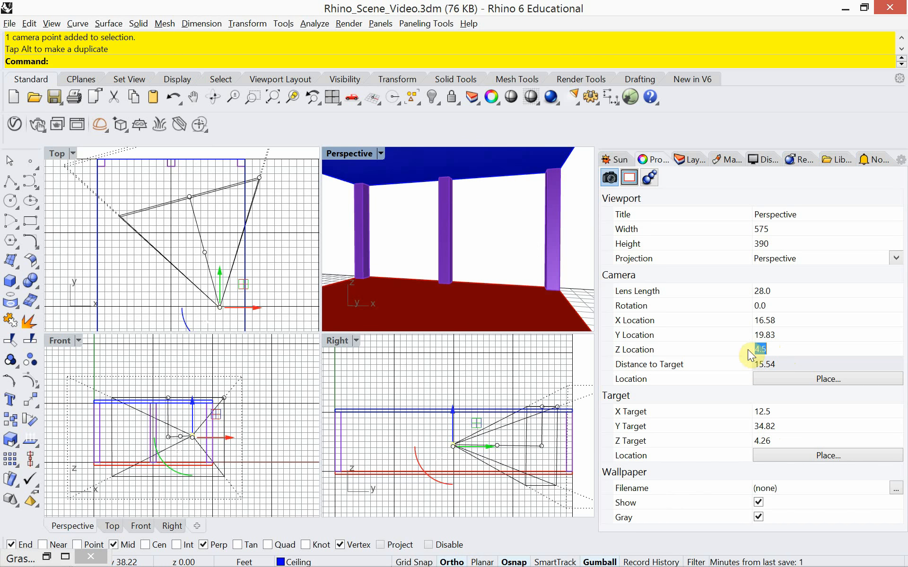
click(770, 441)
text(4.5)
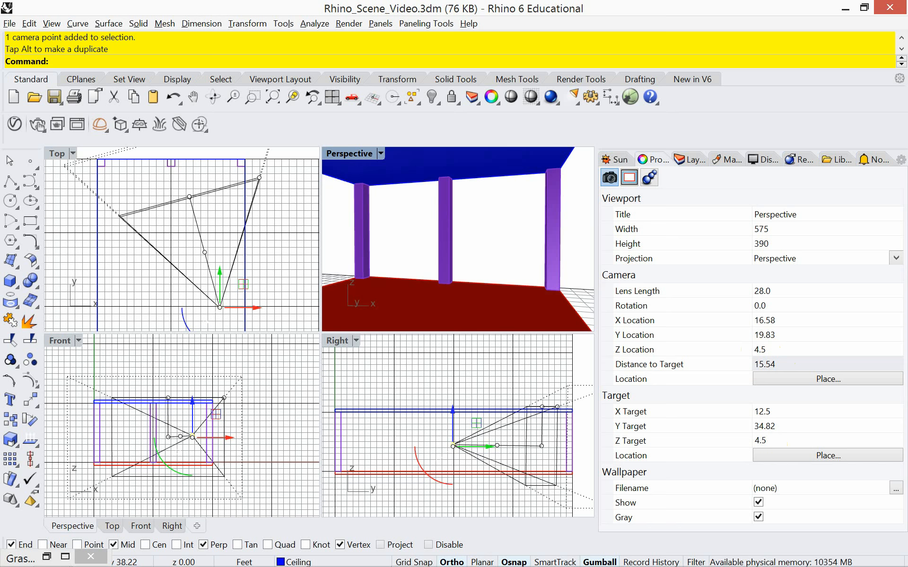
key(Return)
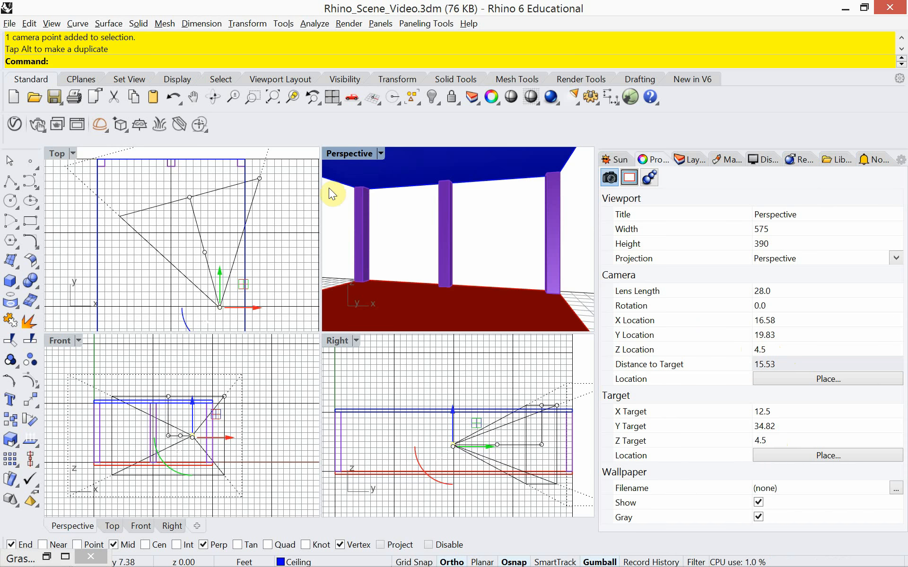
- Check the tutorial outline in Grasshopper for the Sun topic and return to Rhino
click(65, 557)
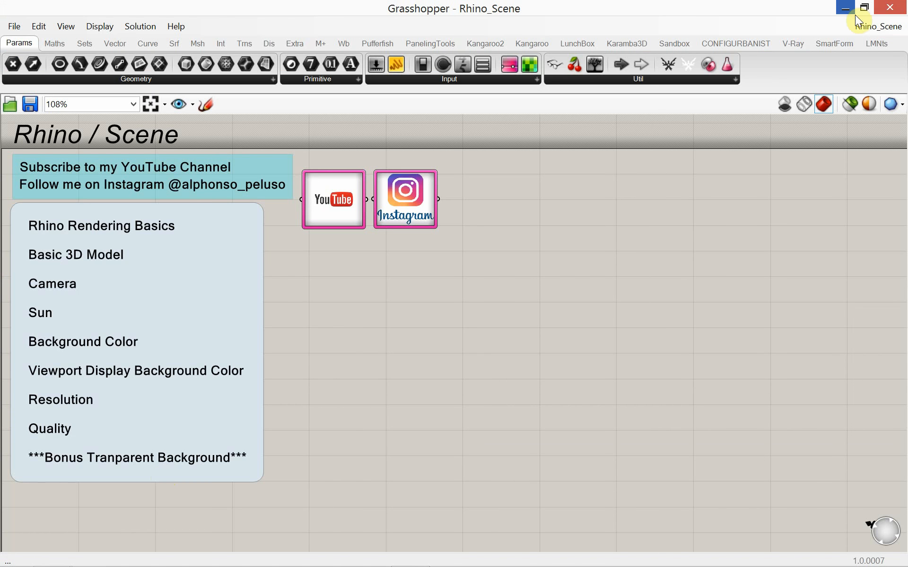
click(863, 7)
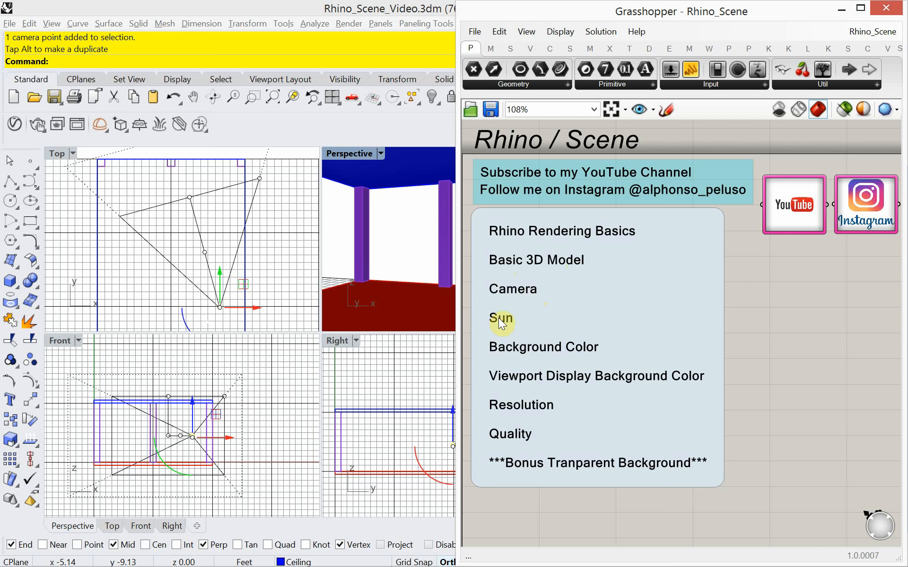
click(838, 9)
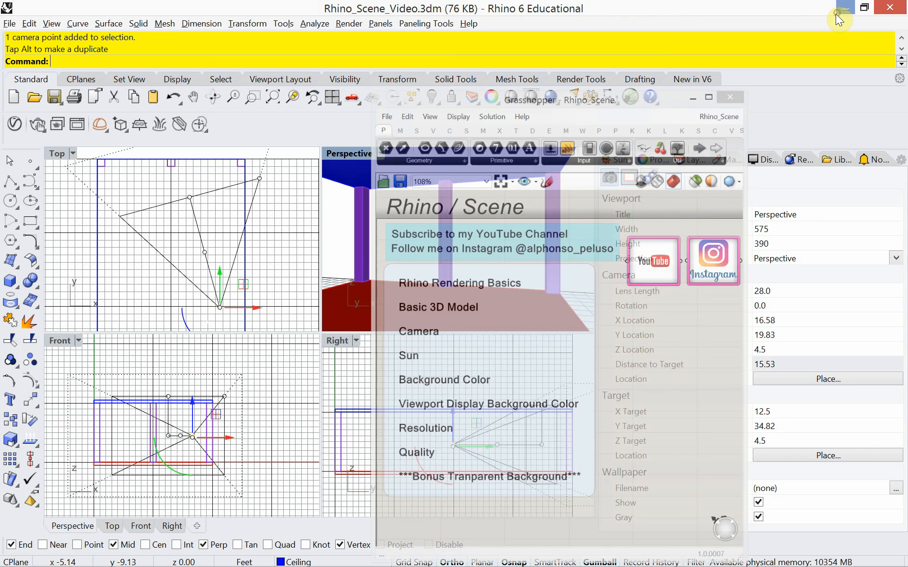
- Open the sun settings with the Sun command and turn the sun on with manual control
text(Sun)
key(Return)
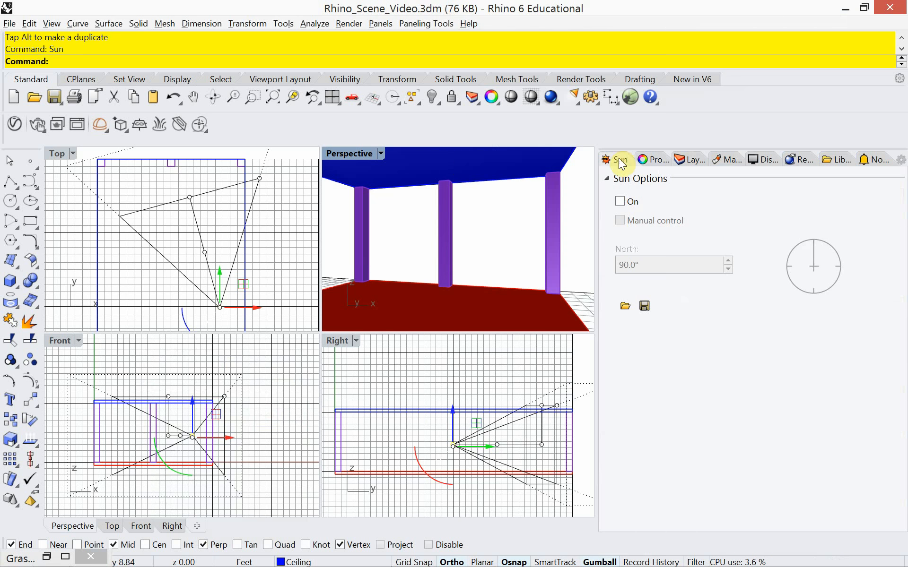
mouse_move(616, 160)
mouse_down()
mouse_move(410, 188)
mouse_move(317, 173)
mouse_move(351, 175)
mouse_move(297, 215)
mouse_move(303, 189)
mouse_move(426, 181)
mouse_move(329, 177)
mouse_move(380, 242)
mouse_move(428, 209)
mouse_move(407, 214)
mouse_move(622, 165)
mouse_up()
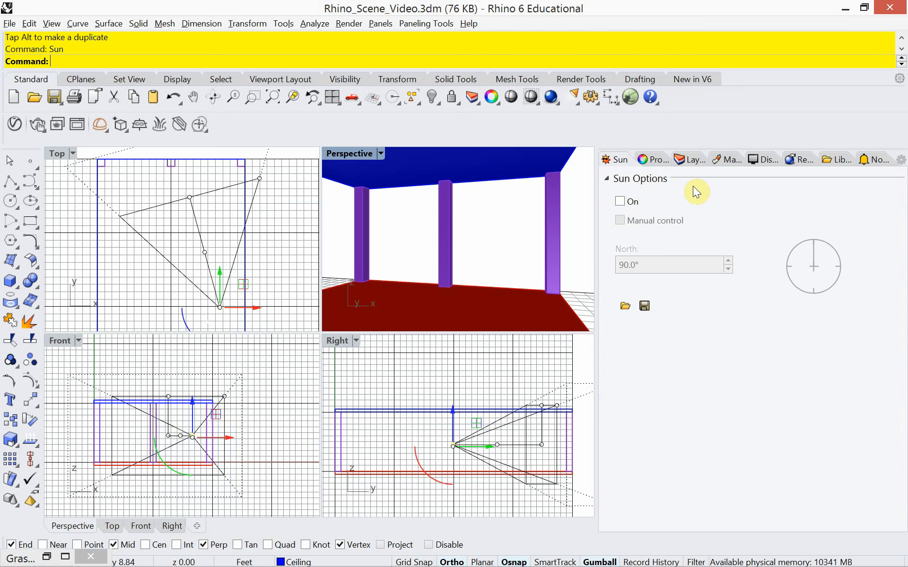
click(619, 201)
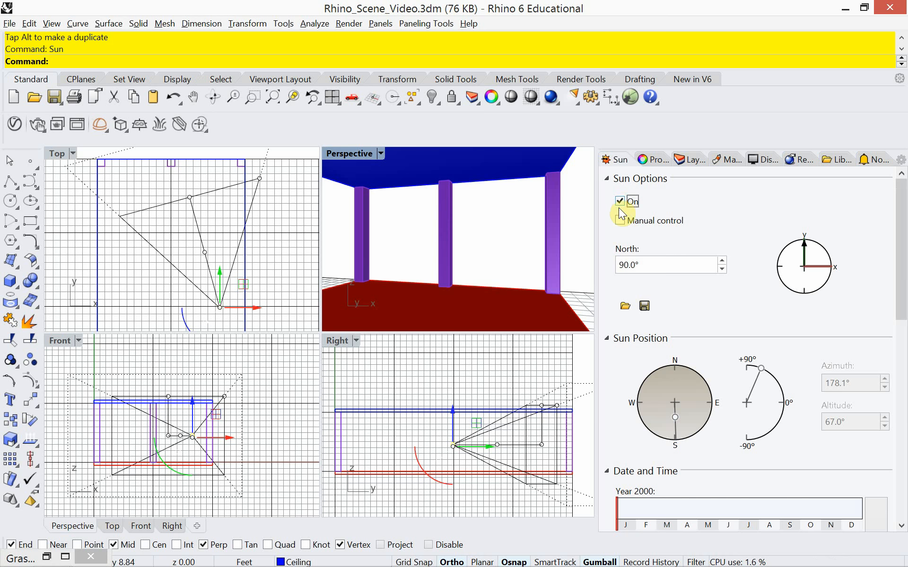
click(620, 221)
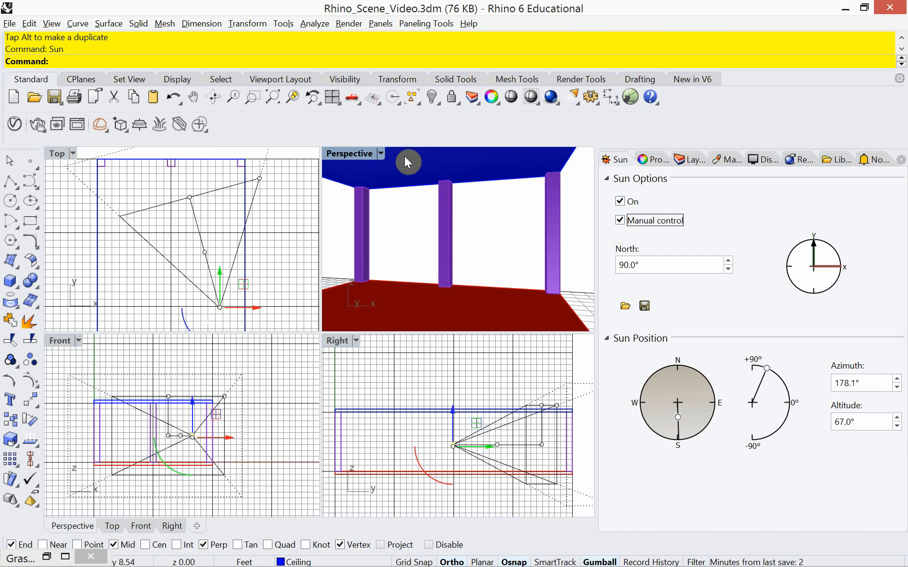
- Set the Perspective viewport to Rendered display and position the sun at an azimuth of 52.7° and an altitude of 51.2°
click(381, 155)
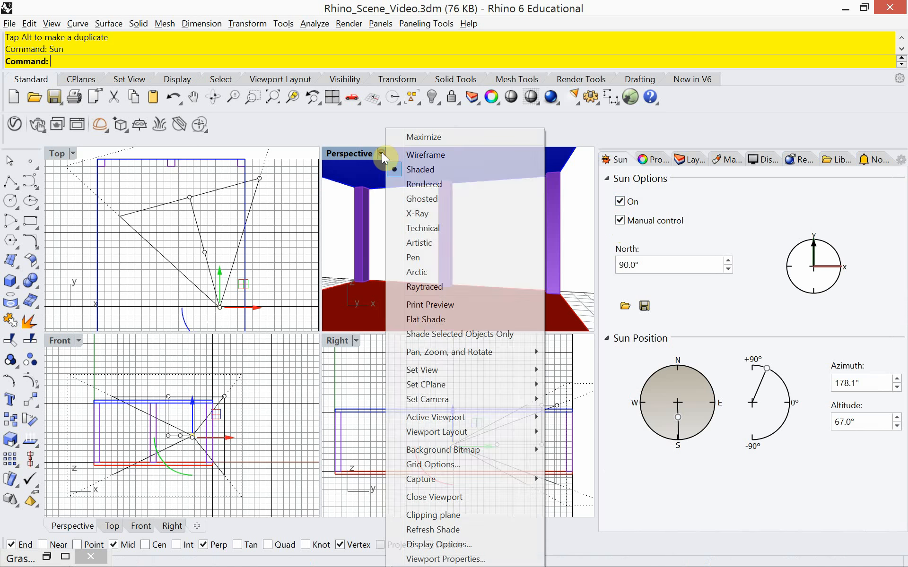
click(415, 185)
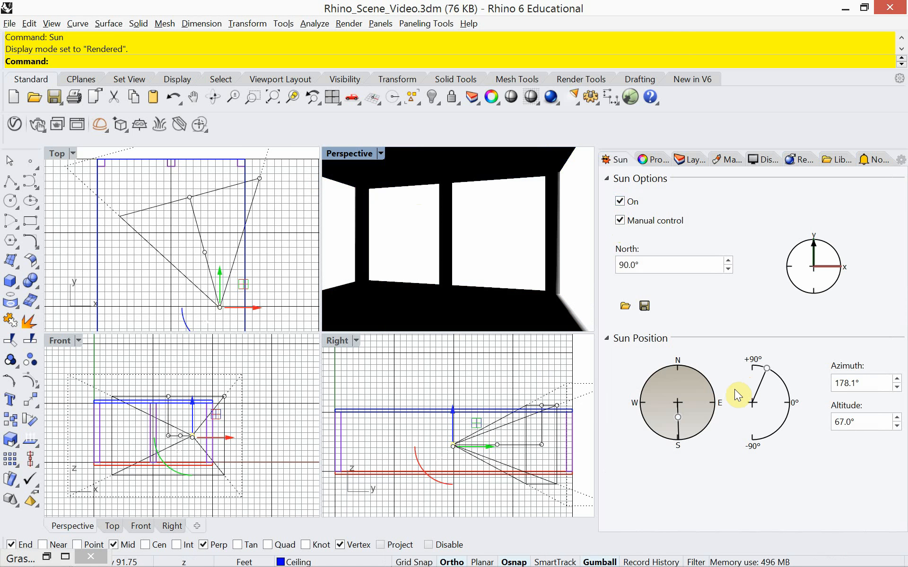
drag(677, 421, 707, 367)
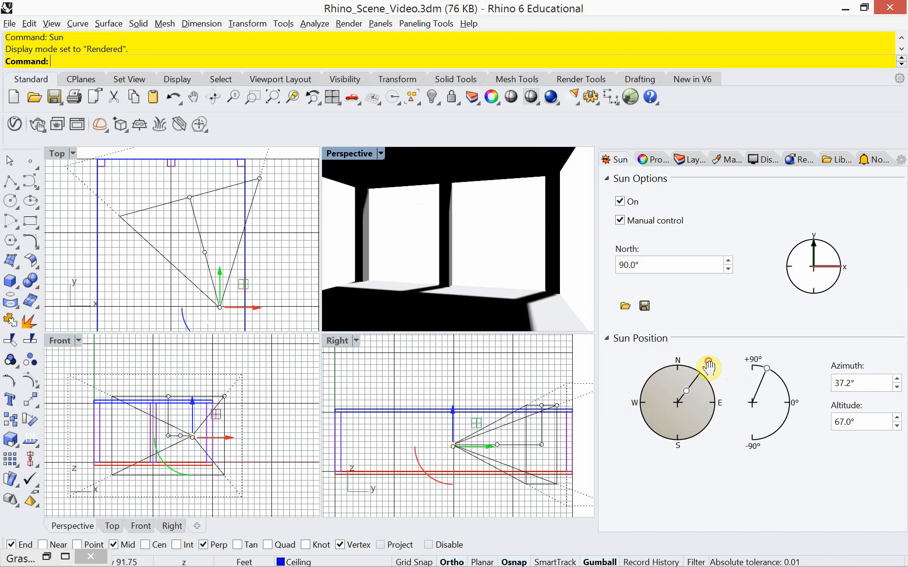
mouse_move(767, 368)
mouse_down()
mouse_move(782, 389)
mouse_move(775, 377)
mouse_up()
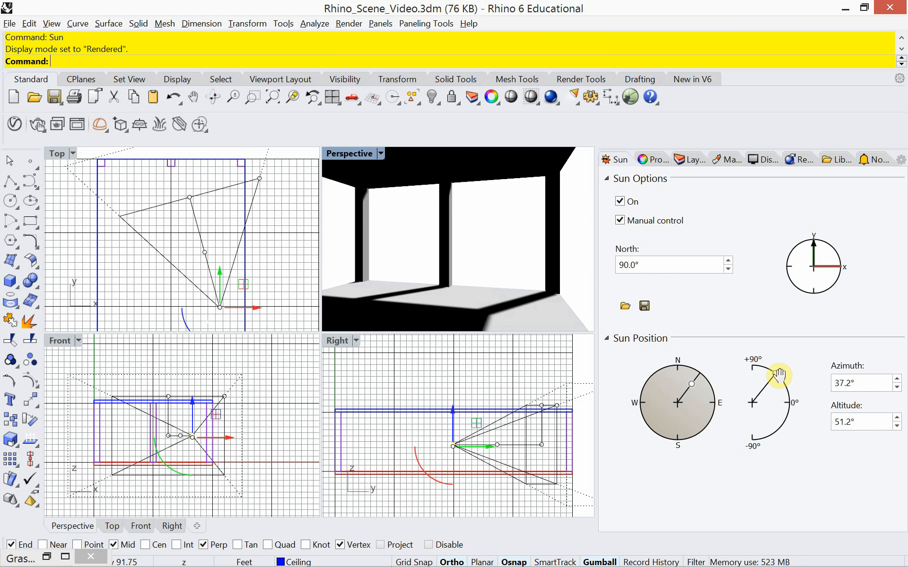
drag(691, 384, 708, 385)
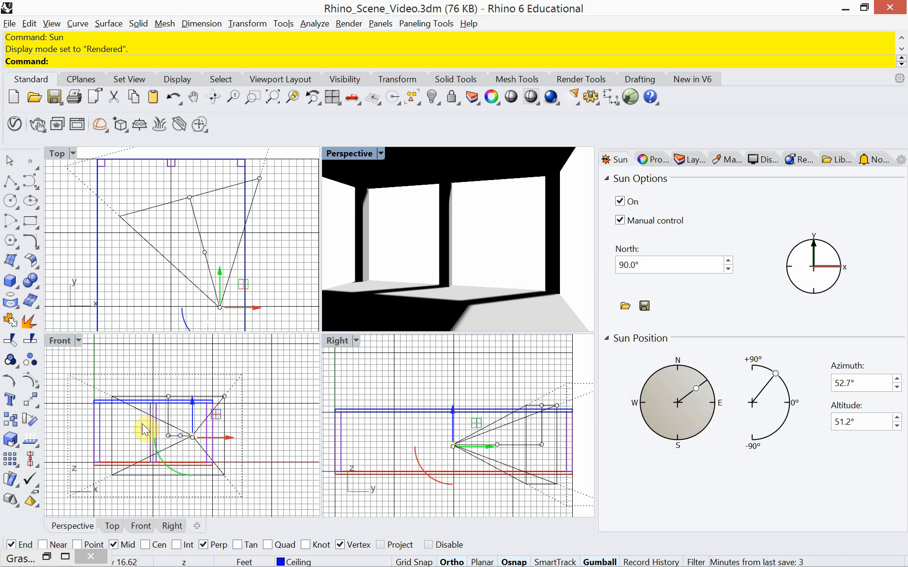
- Check the Background Color topic in the Grasshopper outline, maximize Rhino's Perspective viewport, and return to Rhino
click(65, 557)
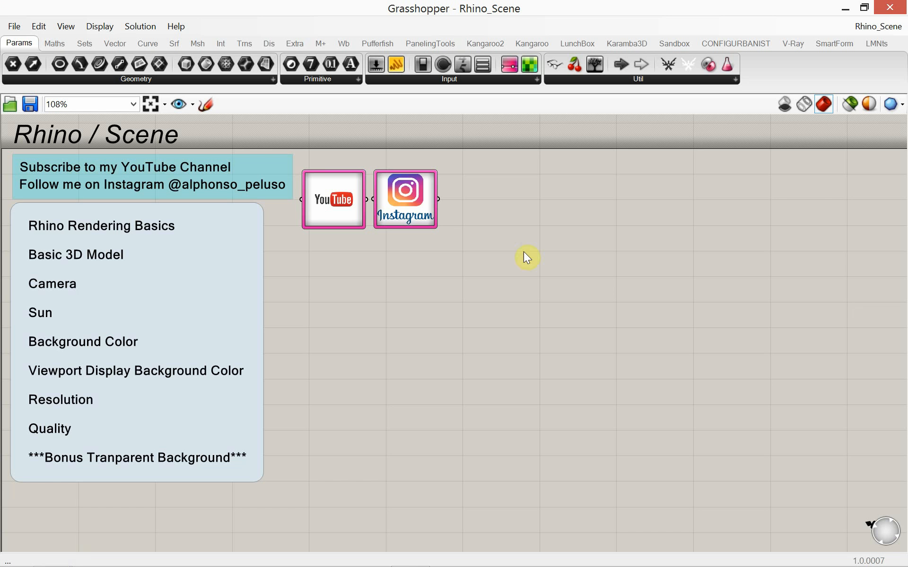
click(865, 10)
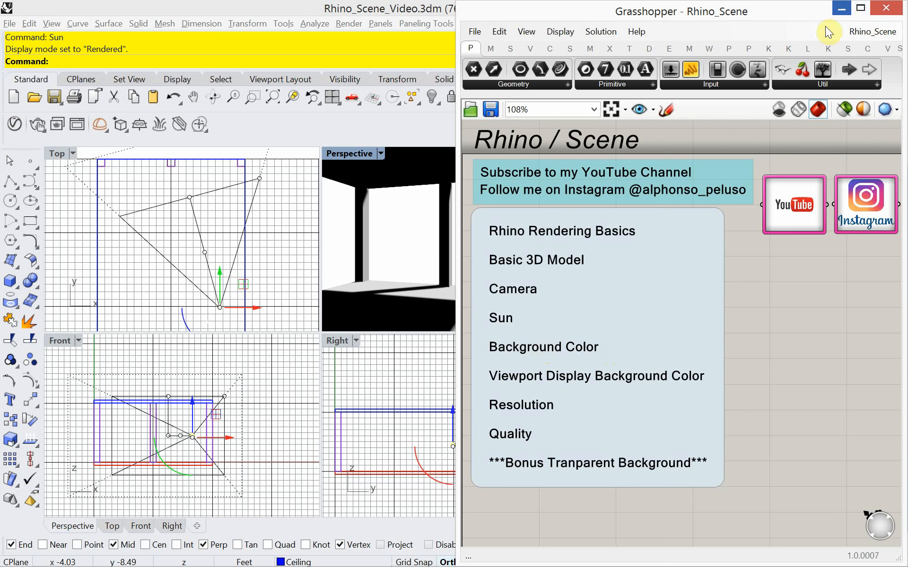
double_click(336, 151)
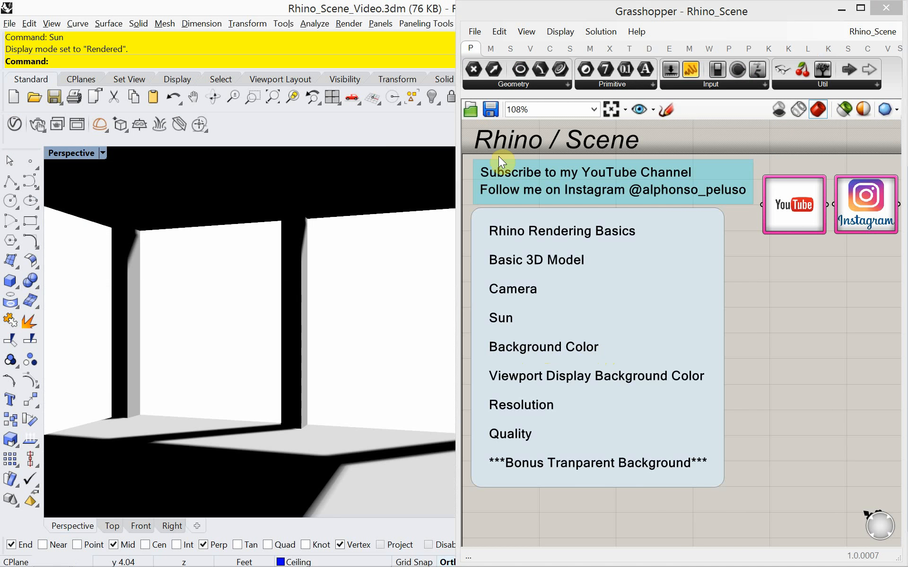
click(839, 9)
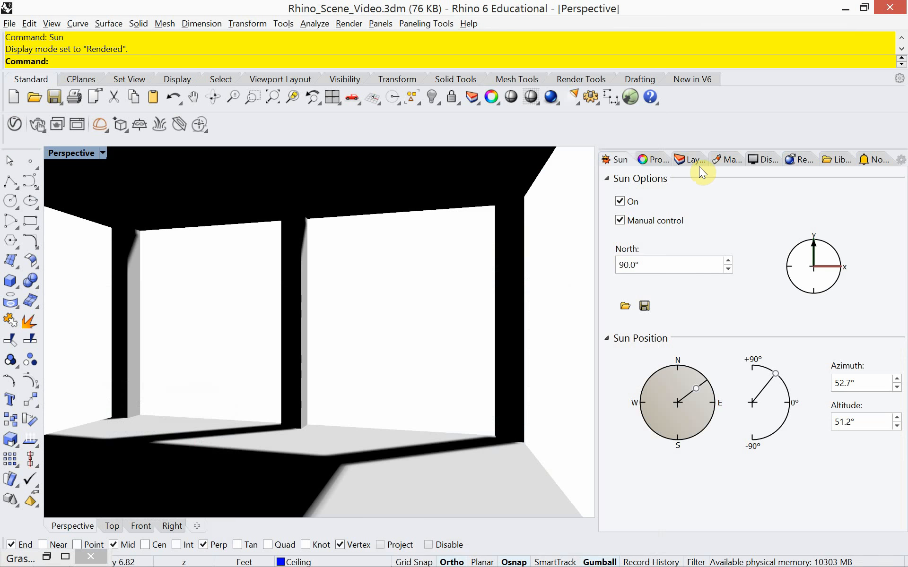
- Show the rendering settings and render the current Perspective view with the Render command
click(796, 160)
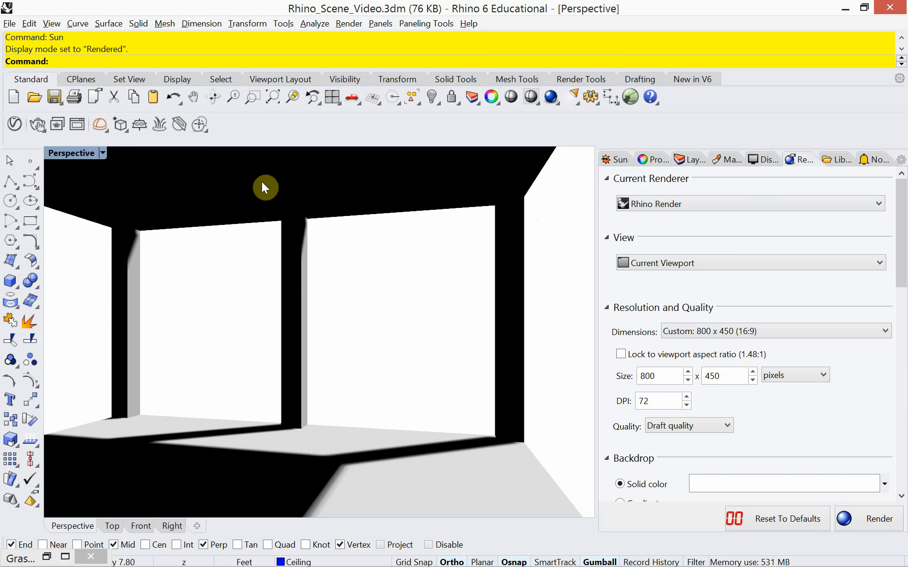
text(Render)
key(Return)
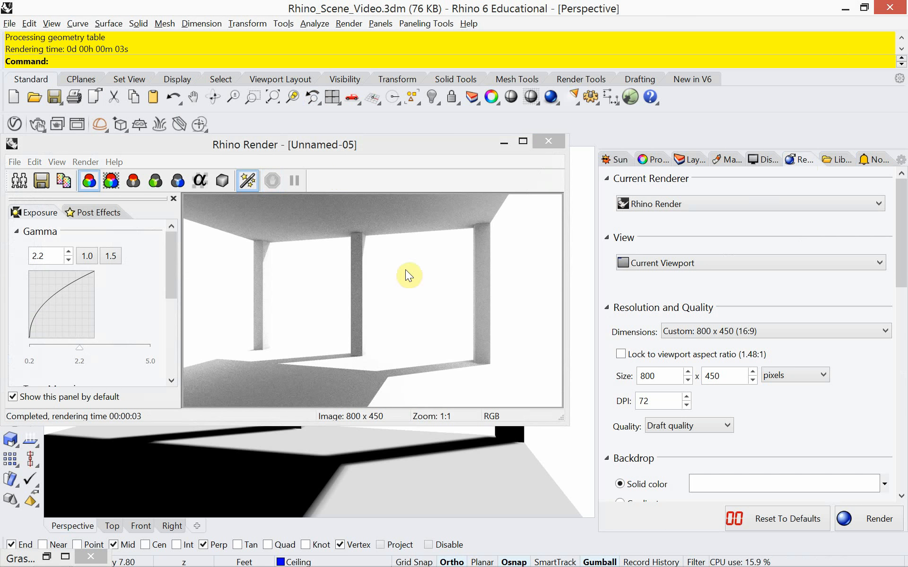
- Close the finished render window and reorder the side panels so Rendering sits directly before Libraries
click(550, 142)
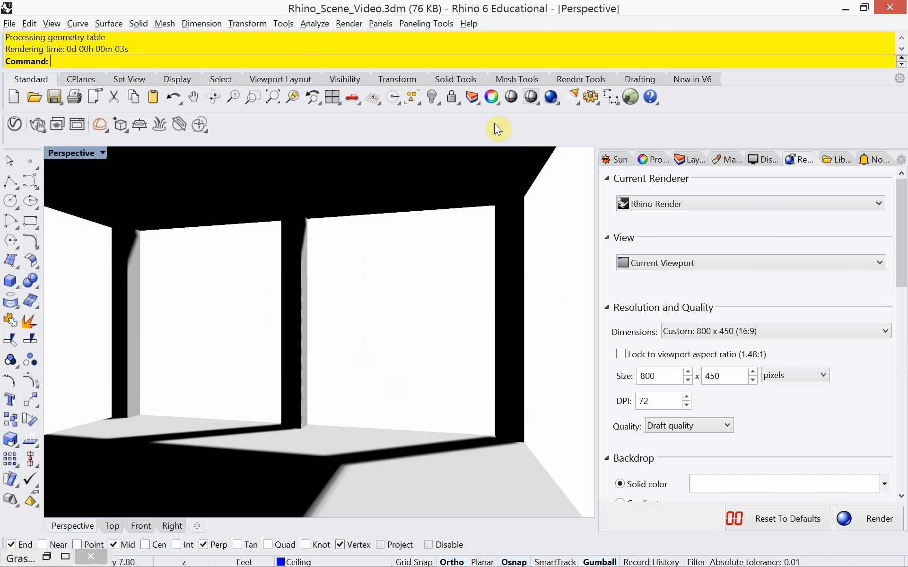
click(350, 23)
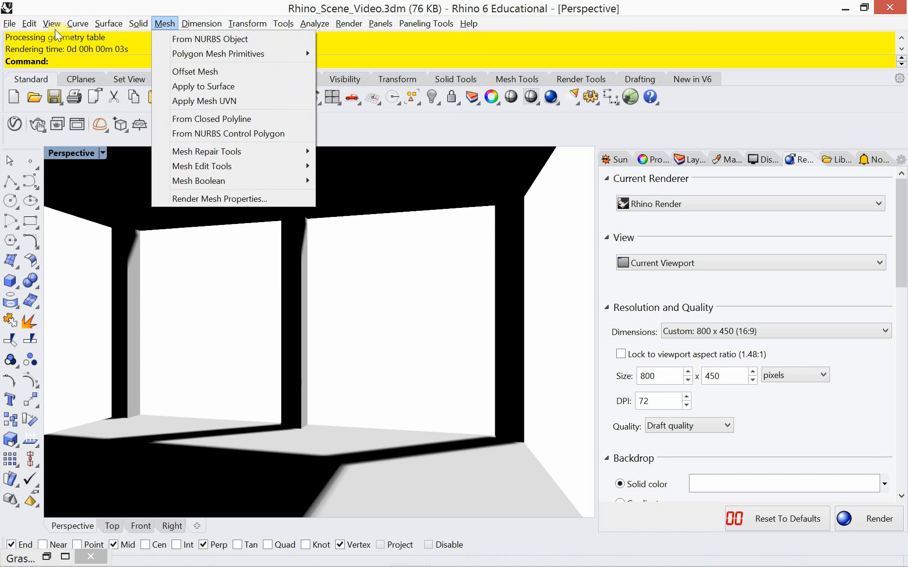
click(787, 160)
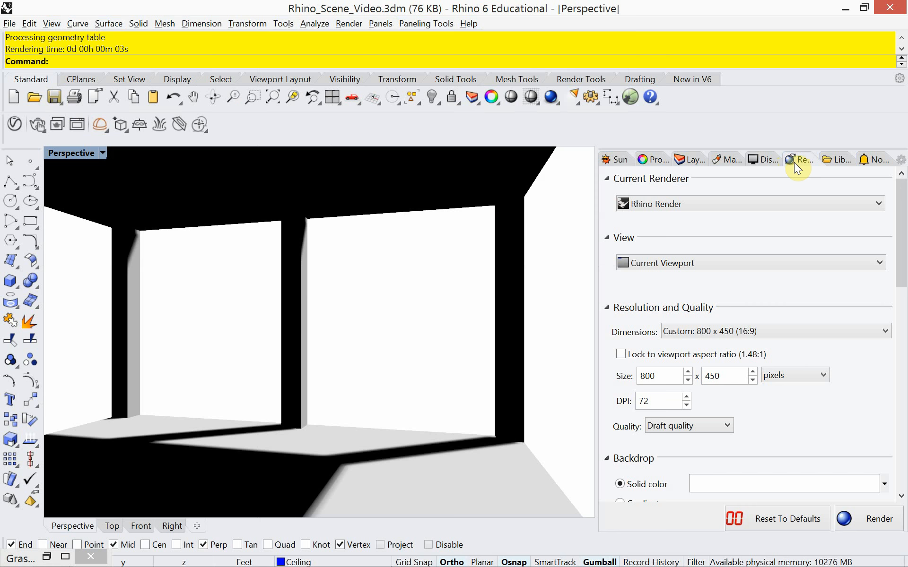
drag(794, 161, 863, 161)
click(838, 163)
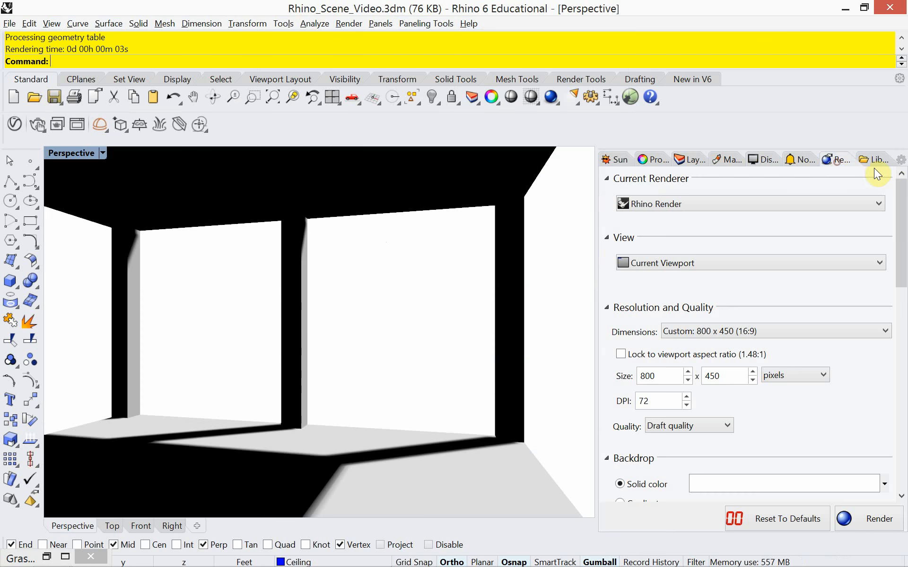
- Check the list of available panels for the Rendering entry and close the list without changing it
click(901, 160)
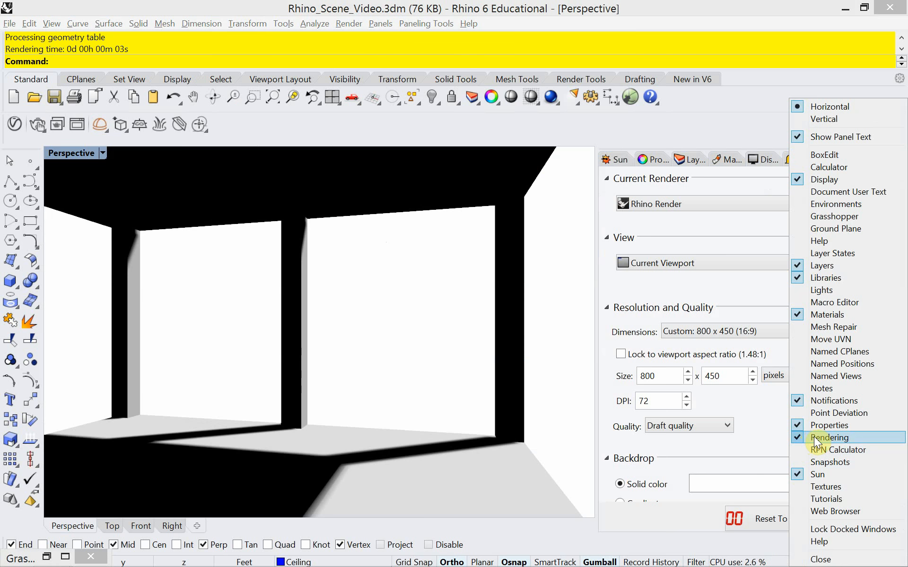
click(740, 119)
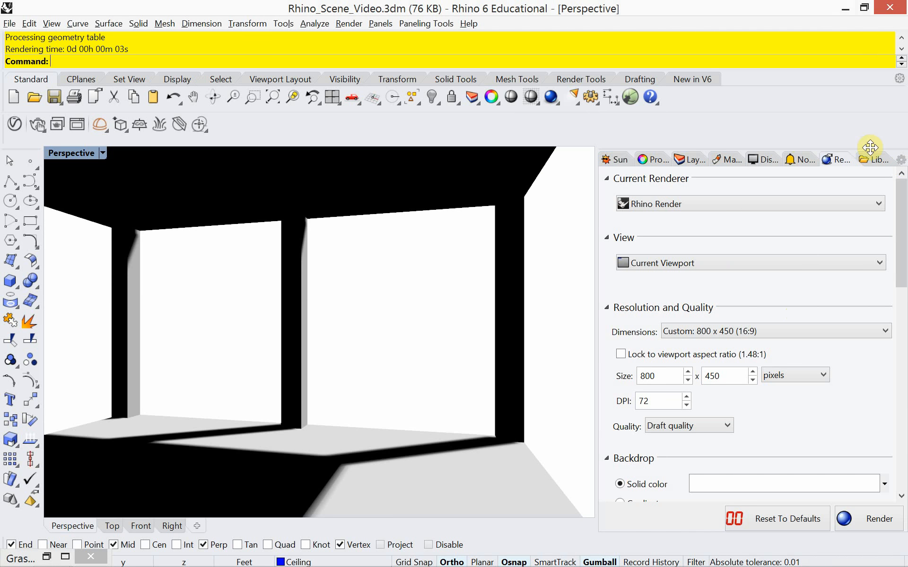
click(901, 161)
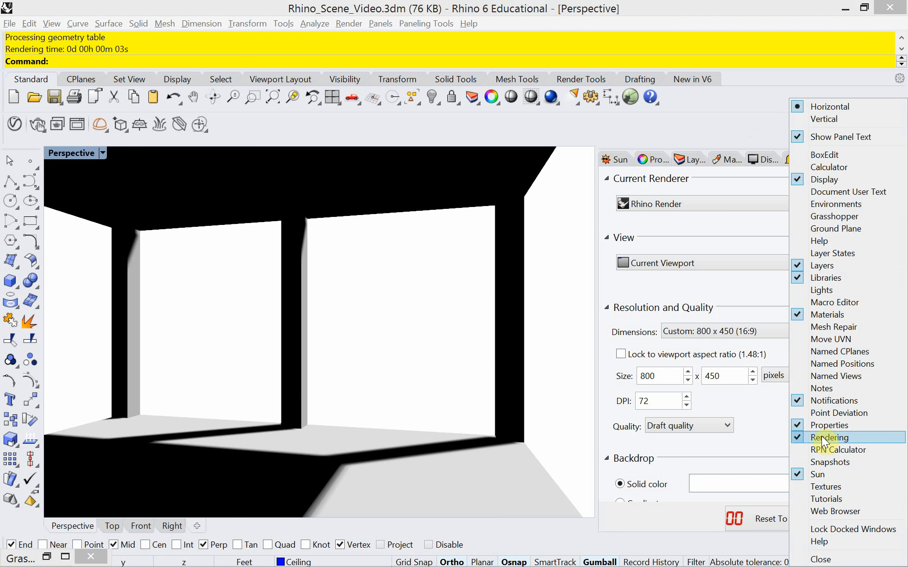
click(736, 126)
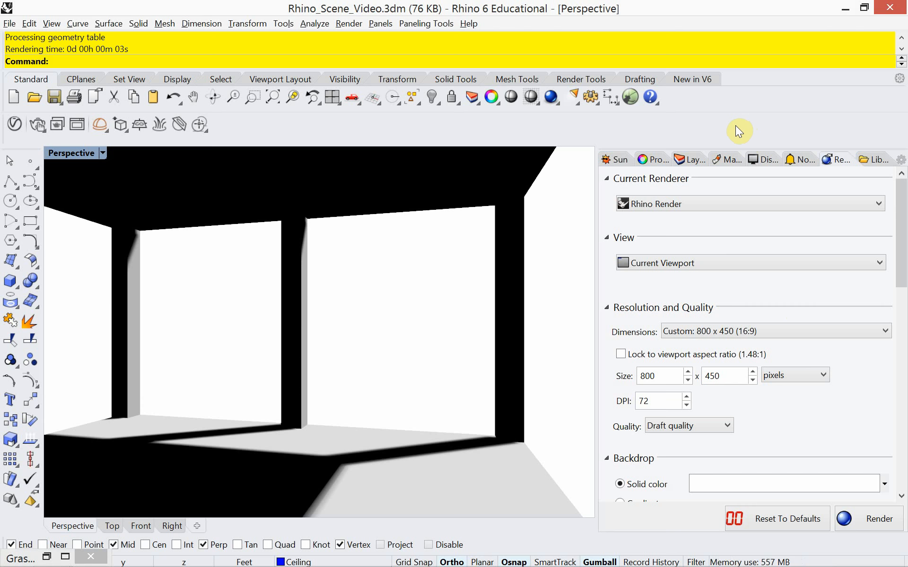
- Set the render backdrop's solid color to a light sky blue with a hue of 186
scroll(717, 414, down, 4)
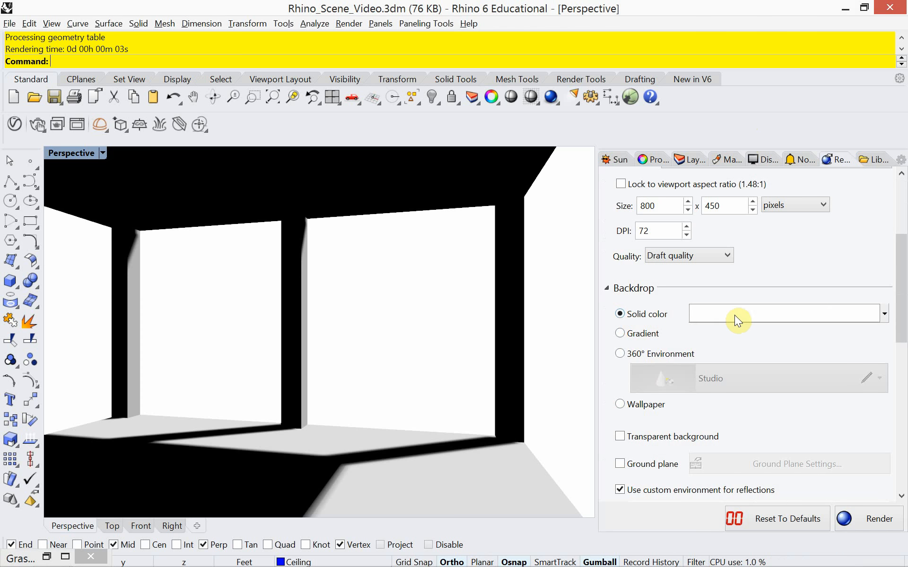
click(747, 314)
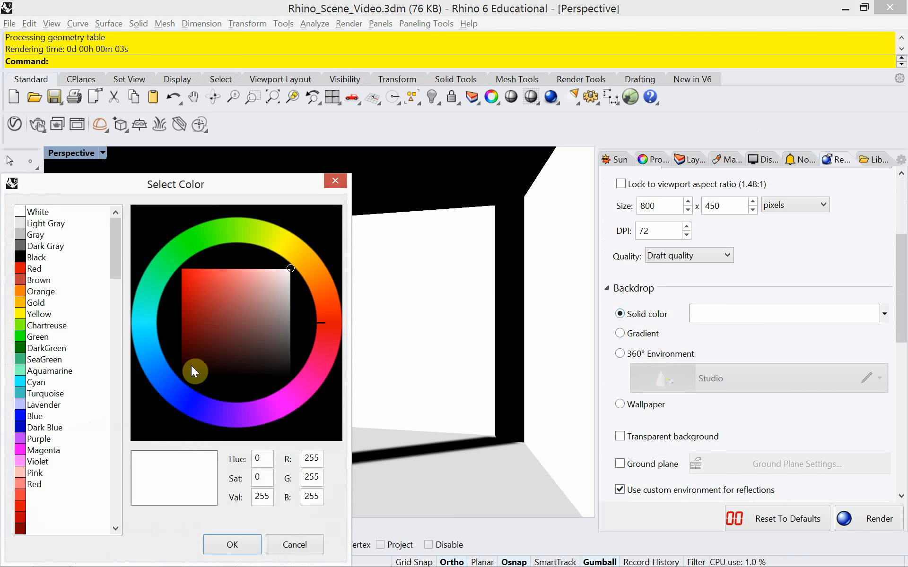
click(146, 343)
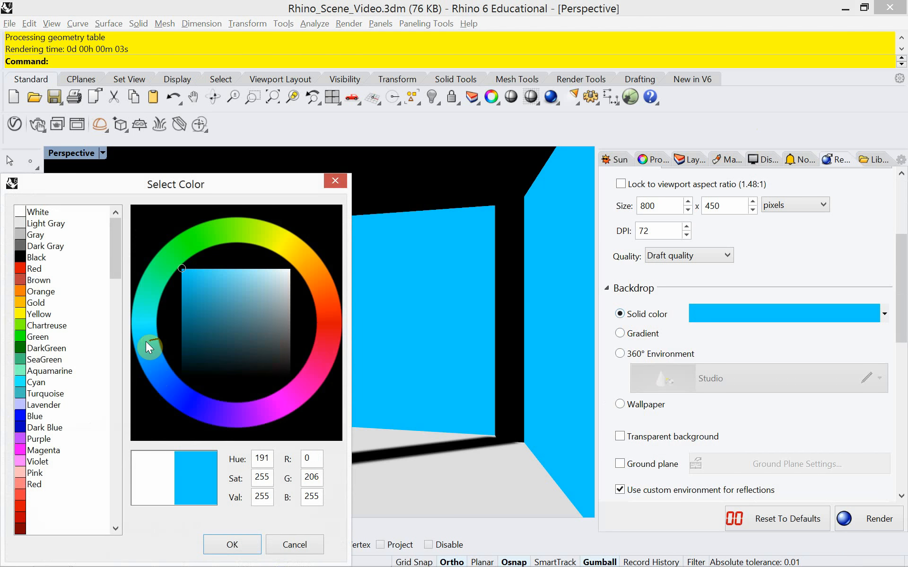
drag(145, 341, 144, 333)
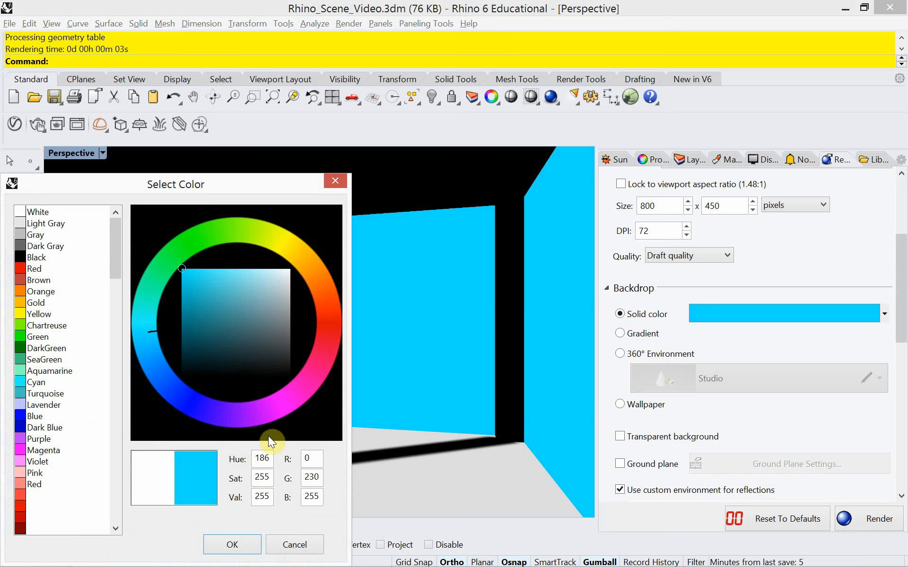
click(213, 279)
click(249, 275)
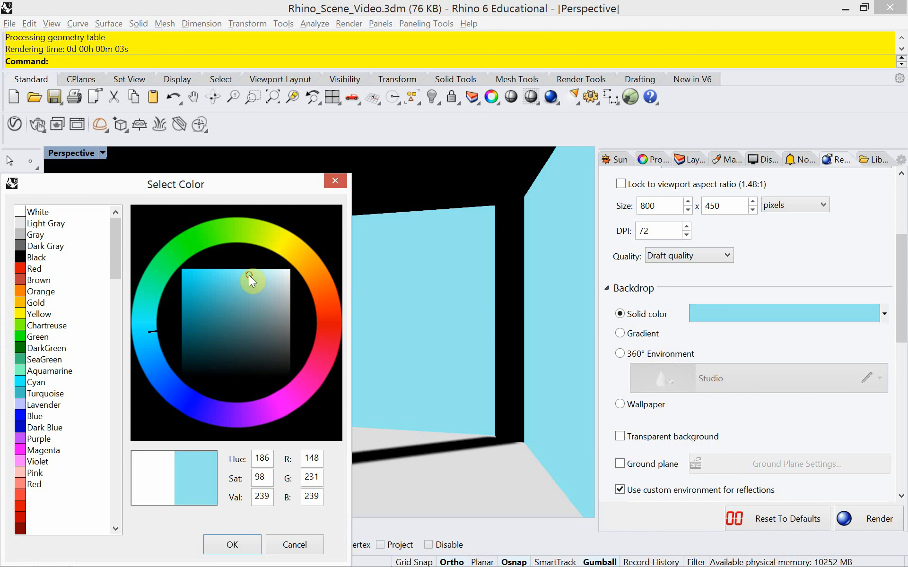
click(268, 281)
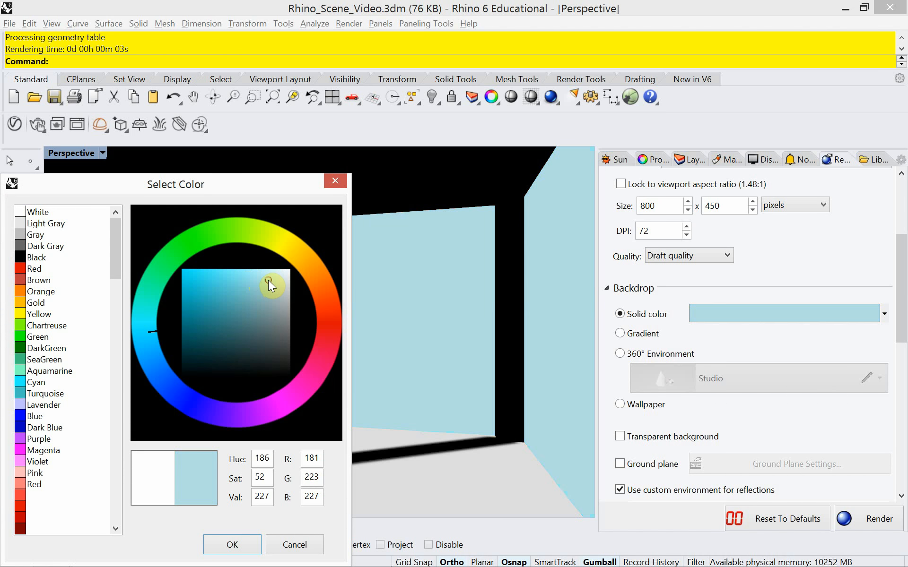
click(242, 276)
click(231, 543)
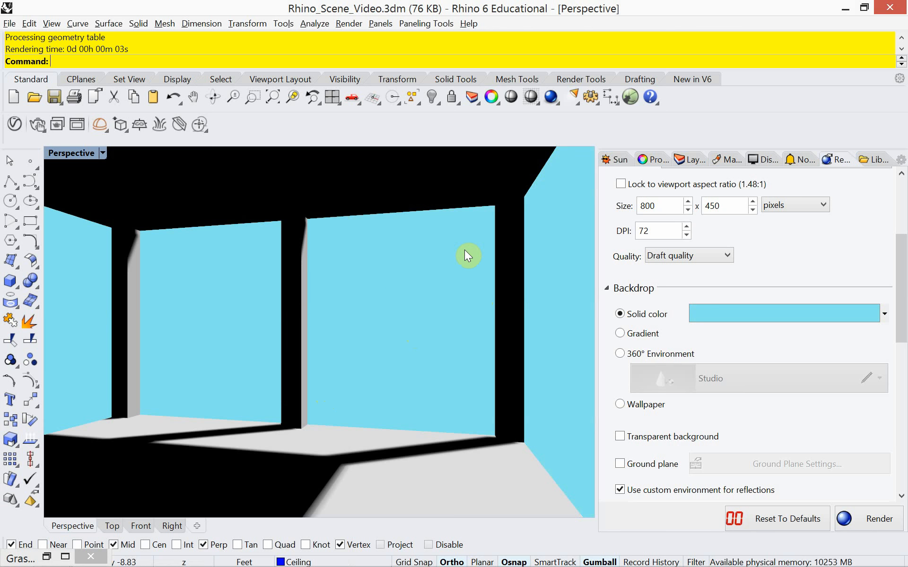
- Show the Perspective viewport's display settings and check the Display entry in the list of available panels
click(764, 158)
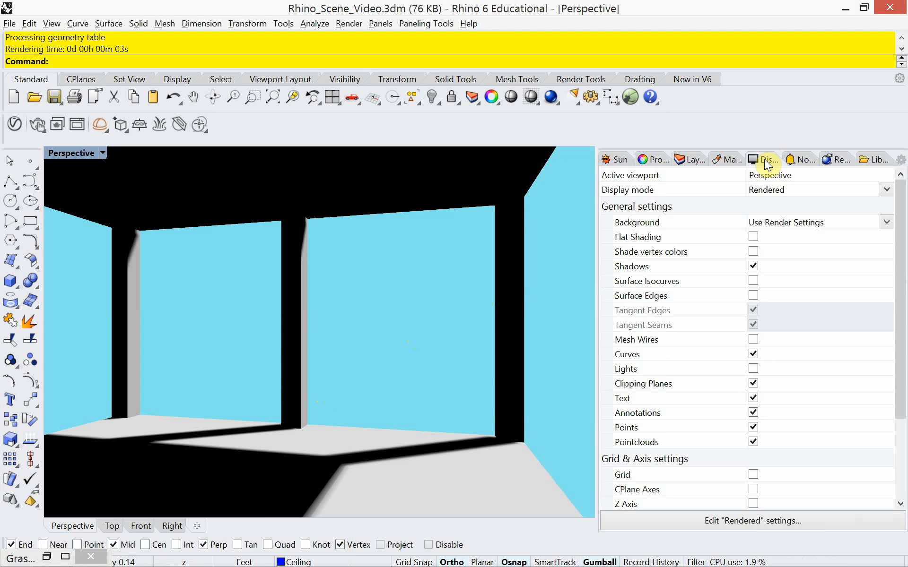
click(901, 159)
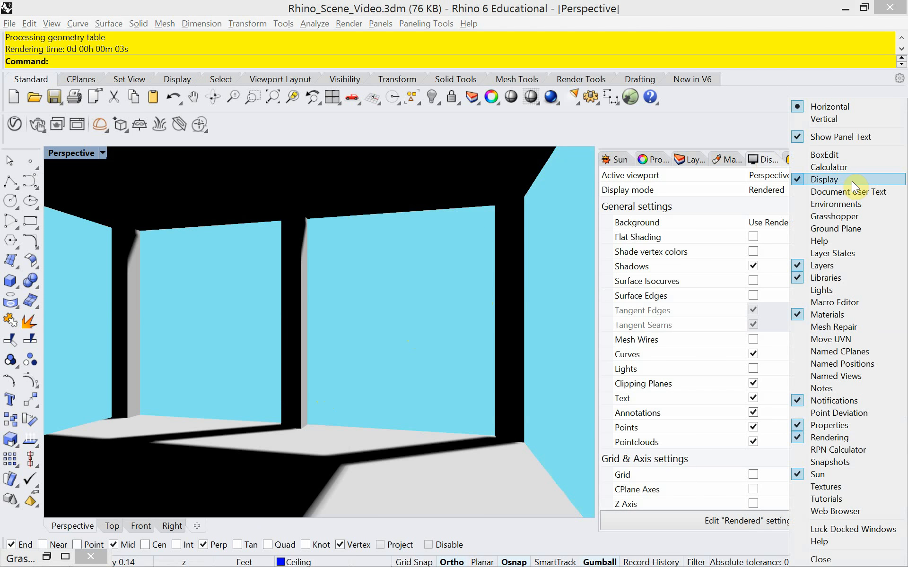
click(699, 132)
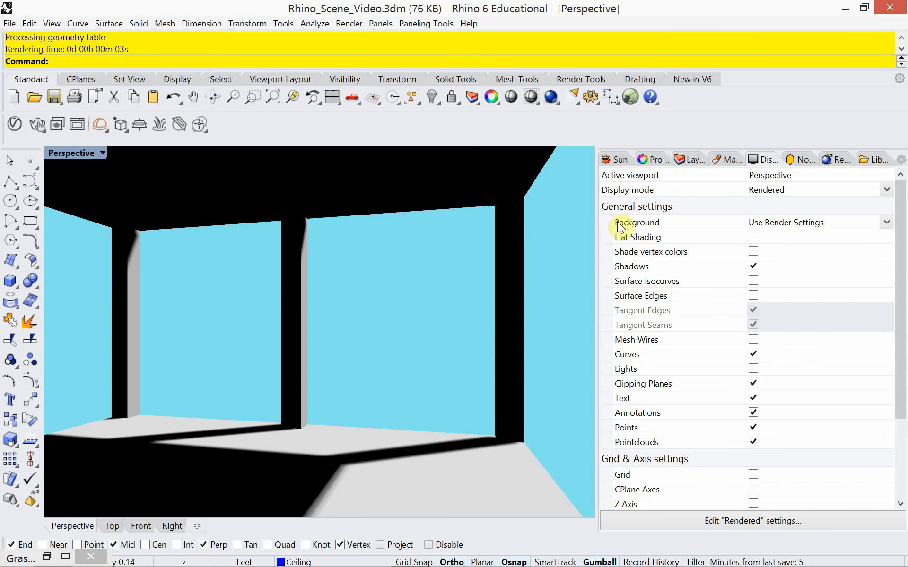
- Try Solid Color as the Rendered viewport's background and return the background to Use Render Settings
click(888, 223)
click(806, 251)
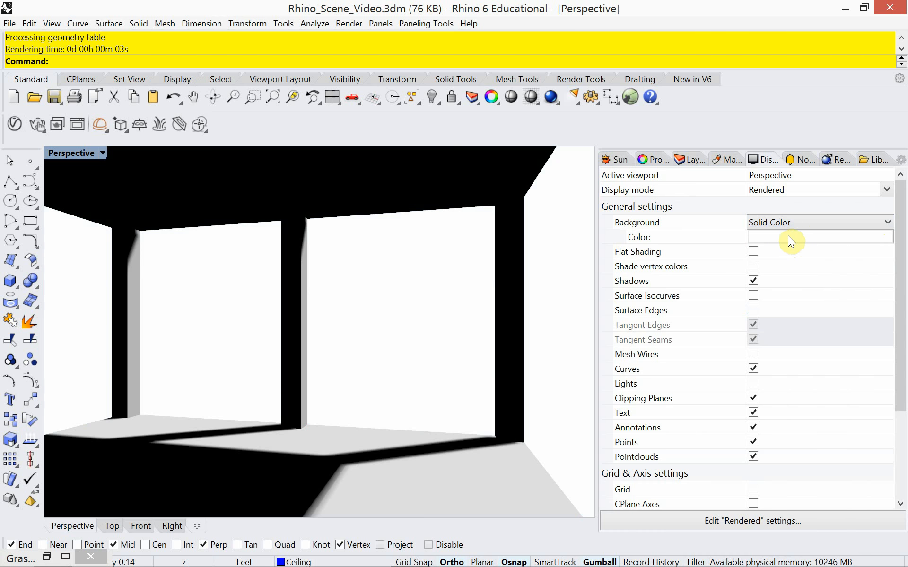
click(868, 222)
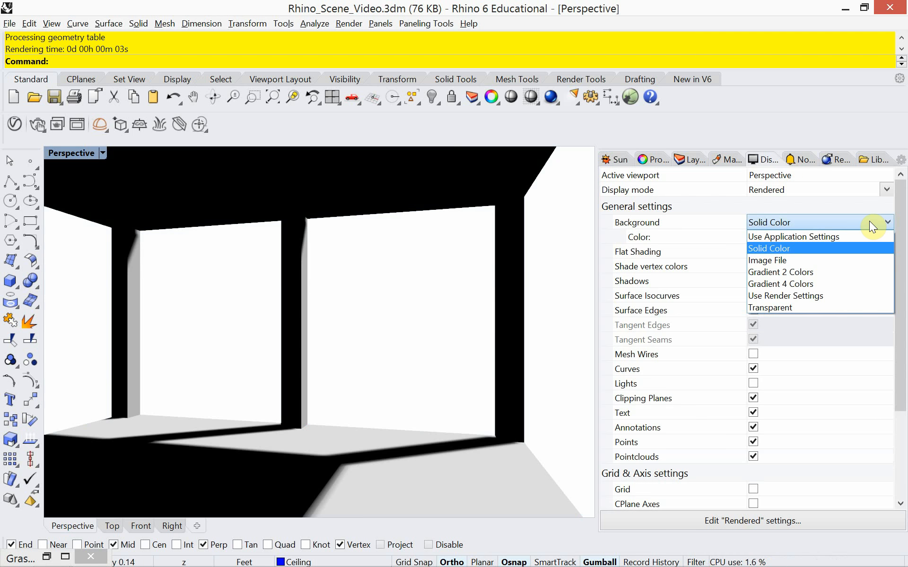
click(828, 296)
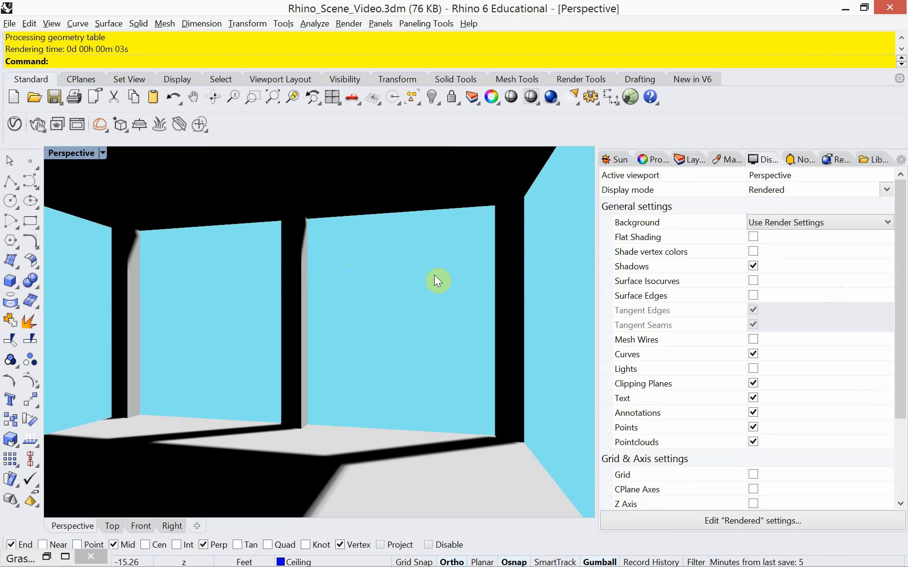
- Switch to Grasshopper to check the Resolution and Quality topics in the outline, and return to Rhino
click(46, 557)
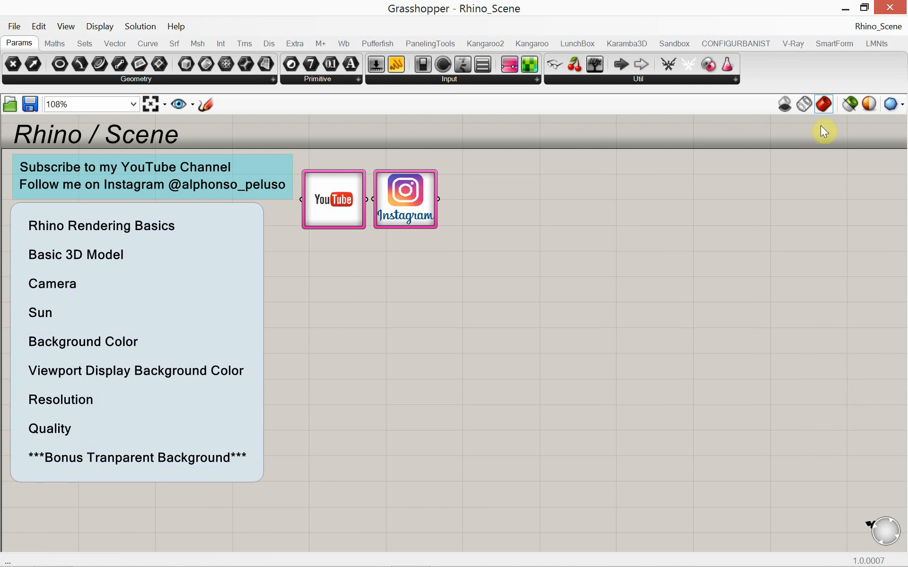
click(862, 8)
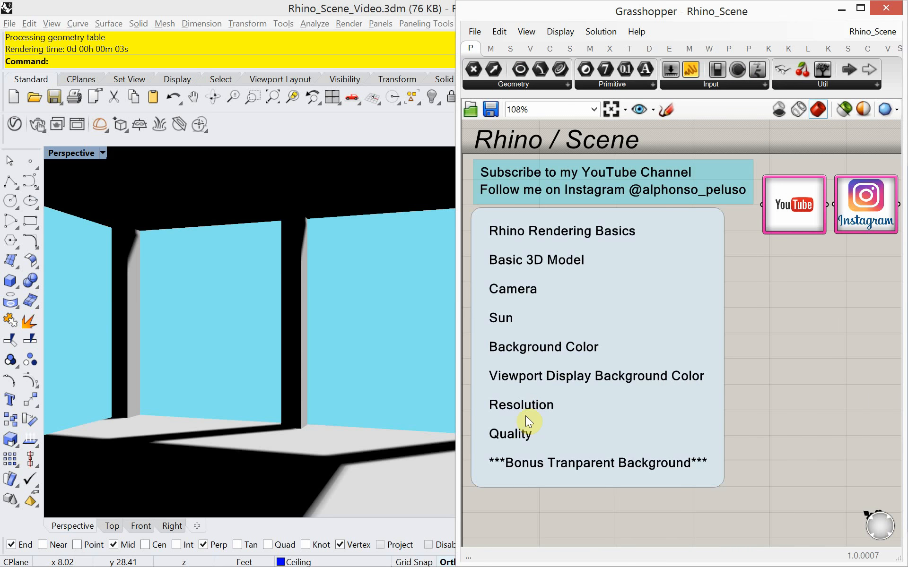
click(841, 10)
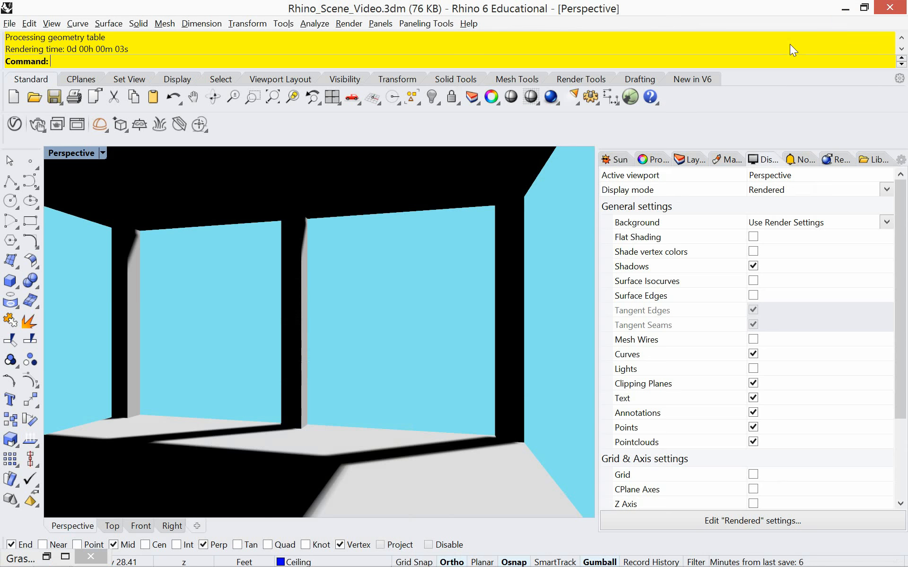
- Set the render resolution to a custom size of 1920 x 1280 pixels in the rendering settings
click(838, 162)
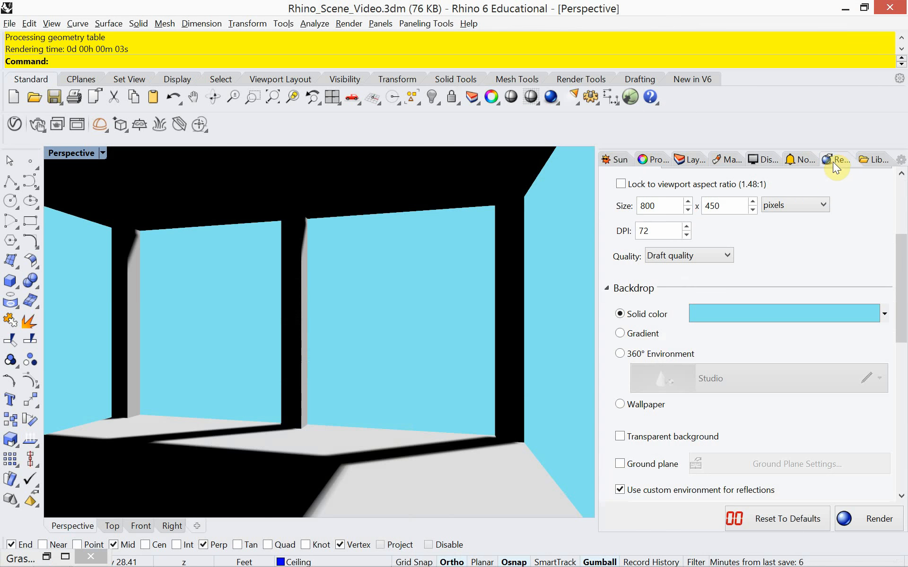
scroll(752, 258, up, 2)
scroll(752, 263, up, 2)
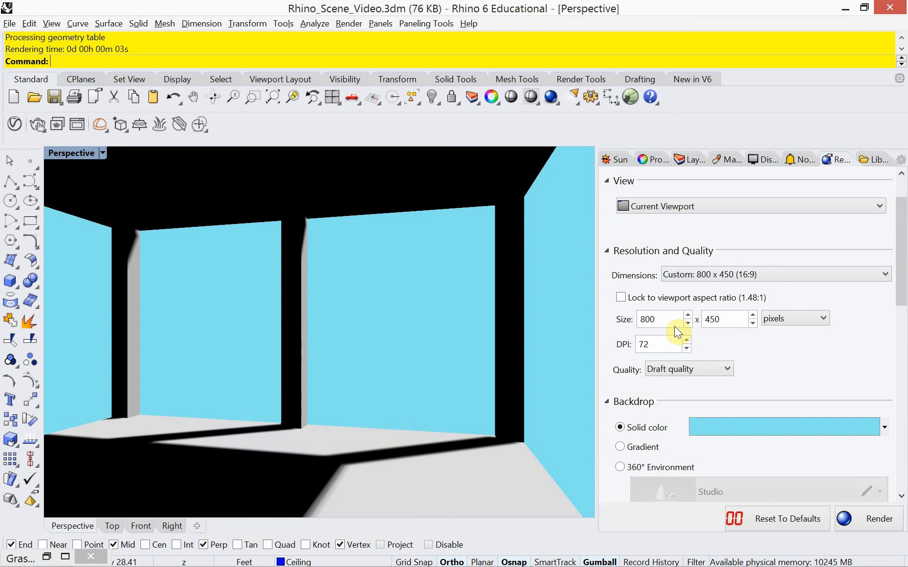
double_click(662, 317)
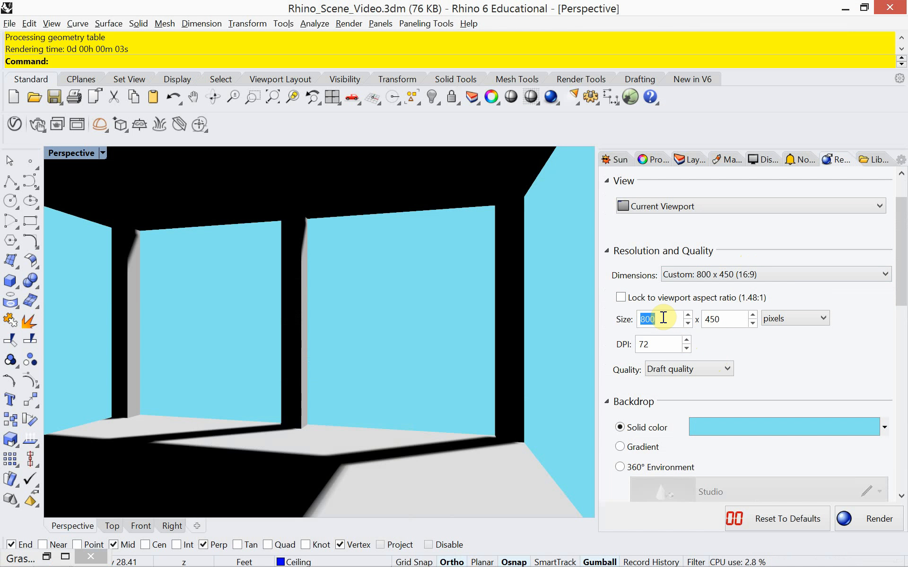
text(1920)
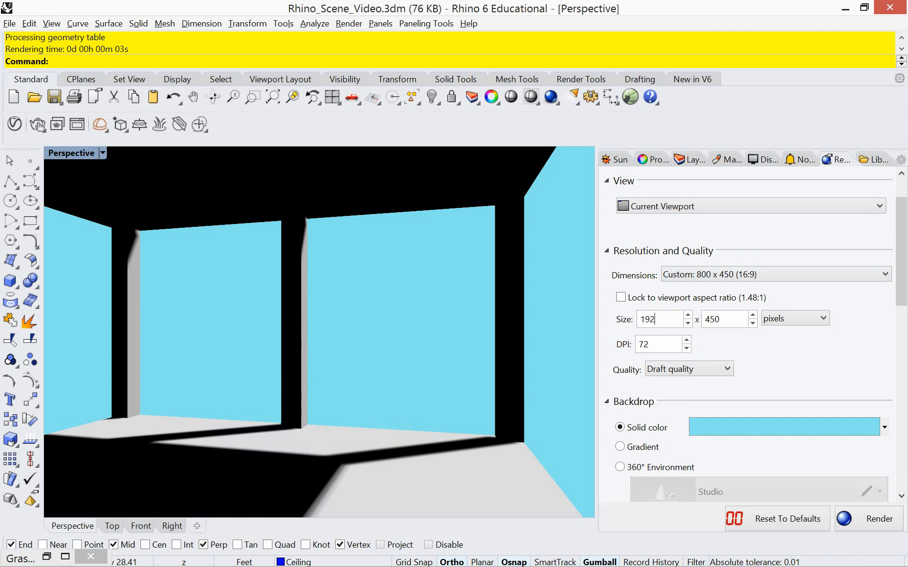
double_click(728, 320)
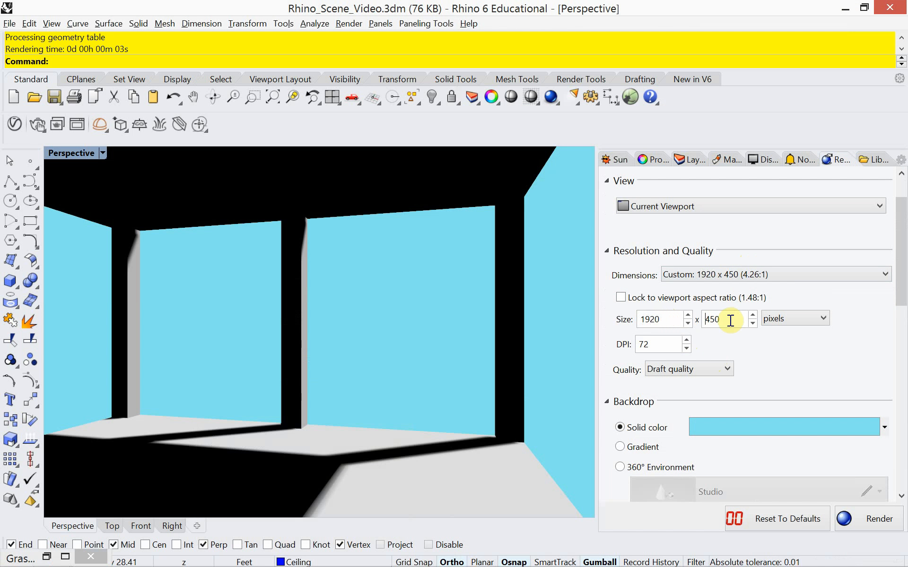
text(41280)
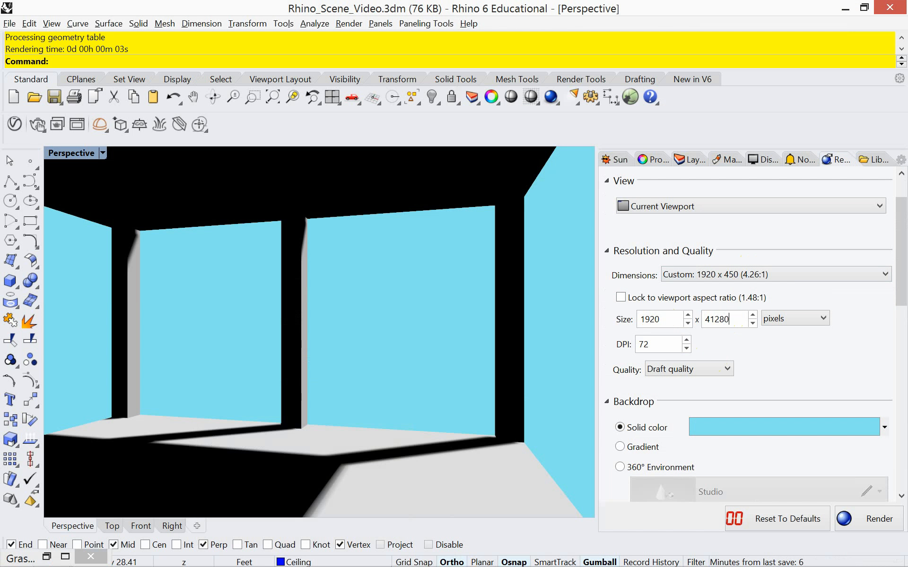
key(BackSpace)
key(BackSpace)
key(BackSpace)
key(BackSpace)
key(BackSpace)
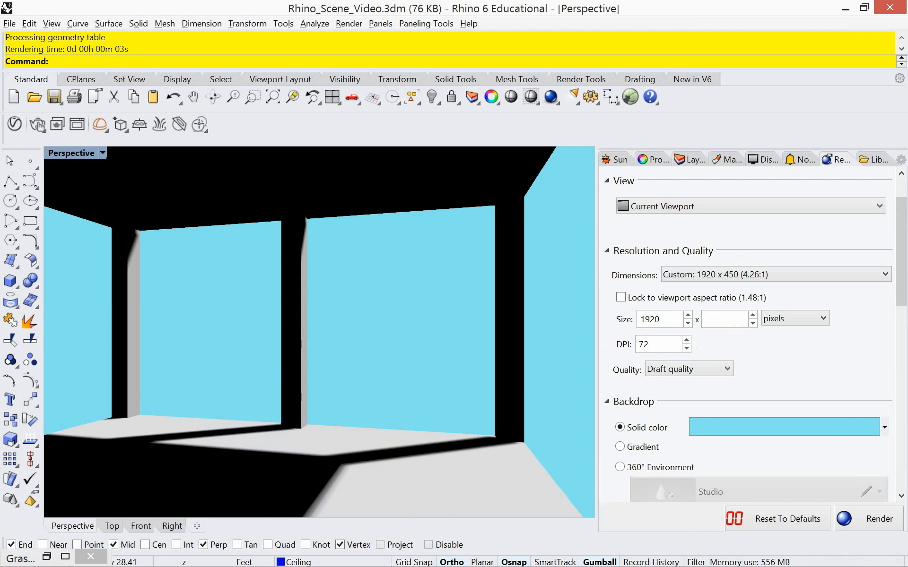
text(1280)
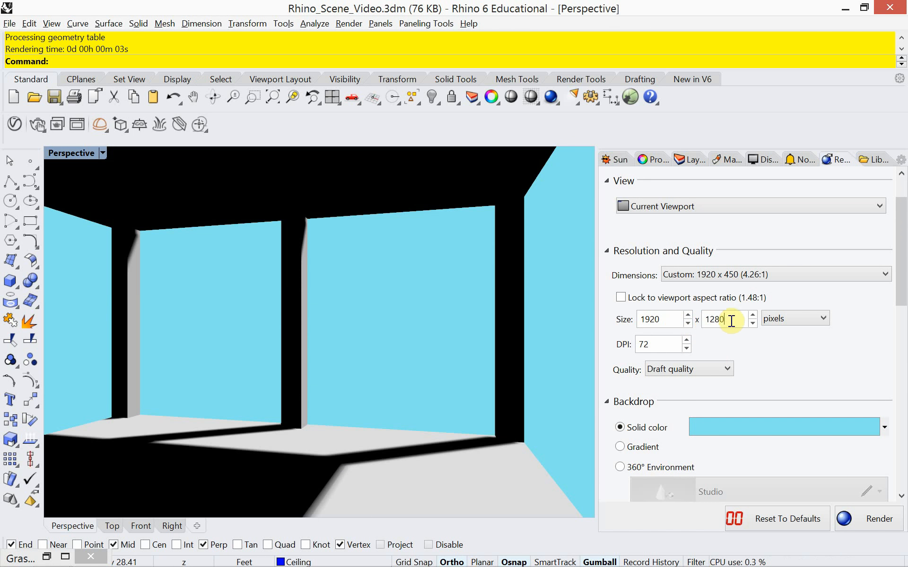
- Set the render quality to Good quality and render the current Perspective view
click(677, 370)
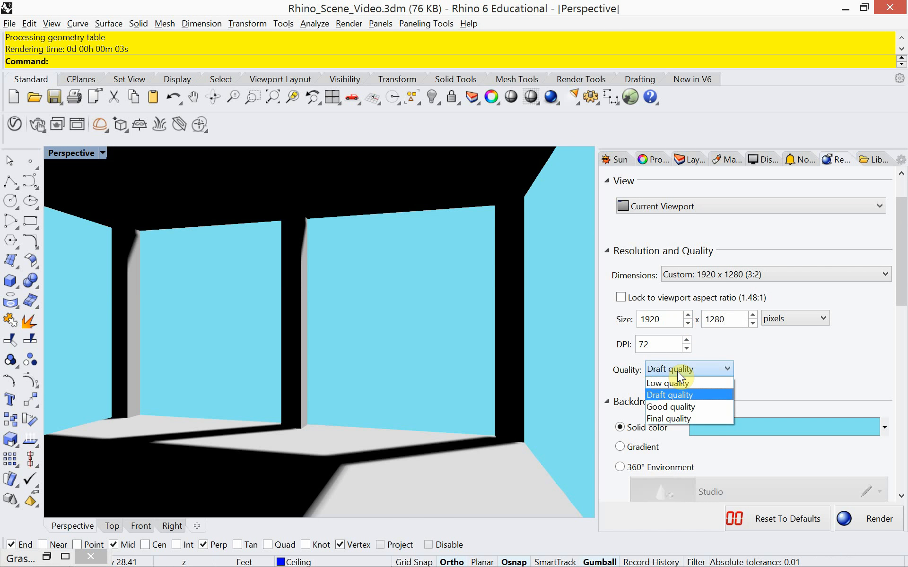
click(679, 408)
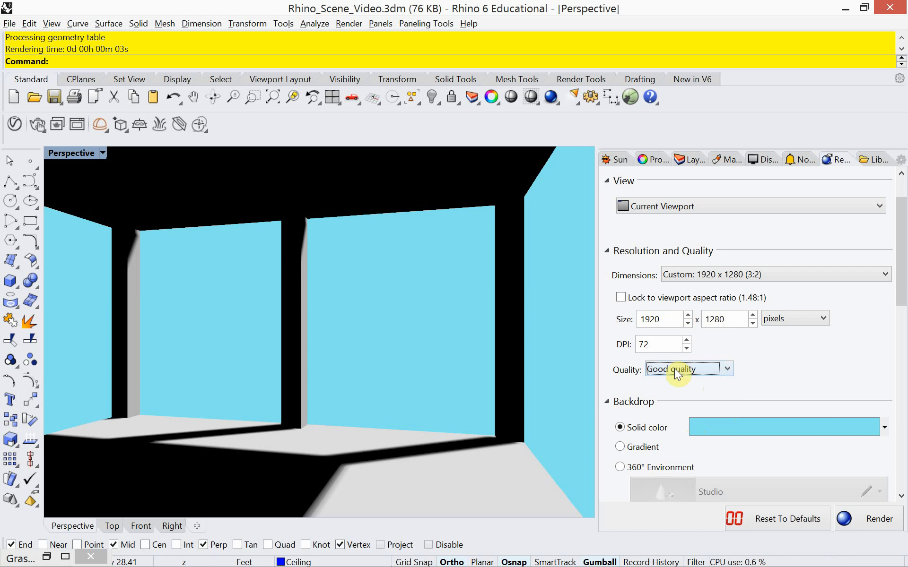
click(550, 99)
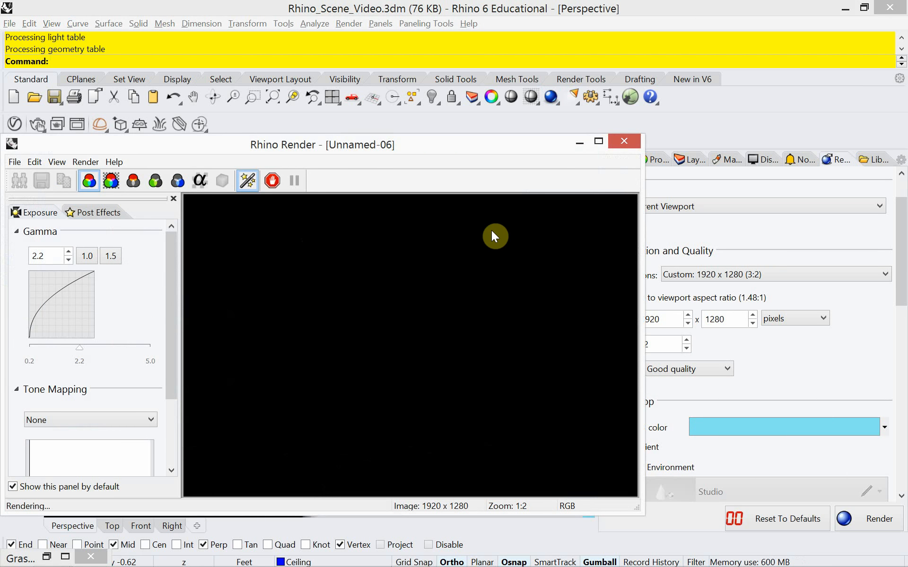
- Save the finished 1920 x 1280 render in JPEG format as Rhino_Scene.jpg in the Rhino_Scene_01 folder
drag(478, 147, 408, 133)
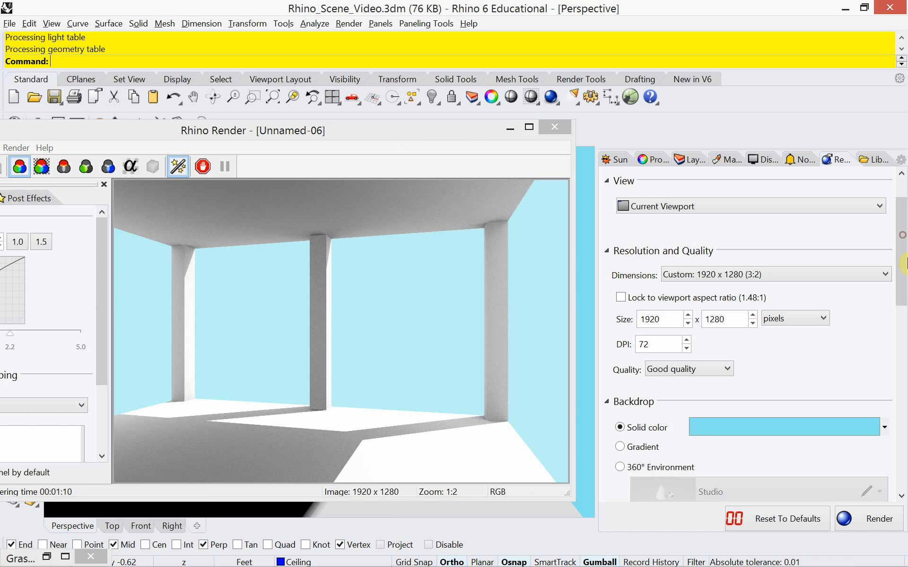
mouse_move(903, 263)
mouse_down()
mouse_move(903, 390)
mouse_move(904, 254)
mouse_up()
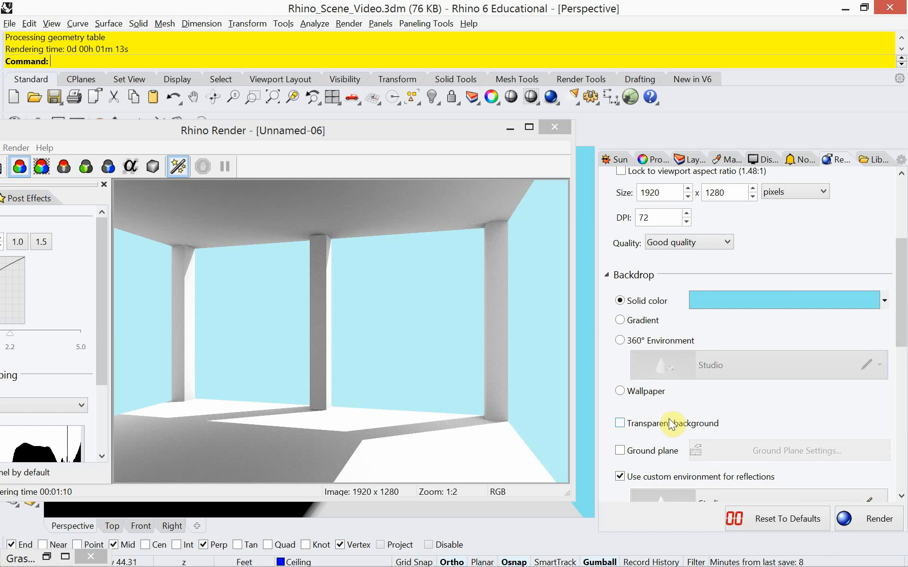
drag(146, 137, 220, 134)
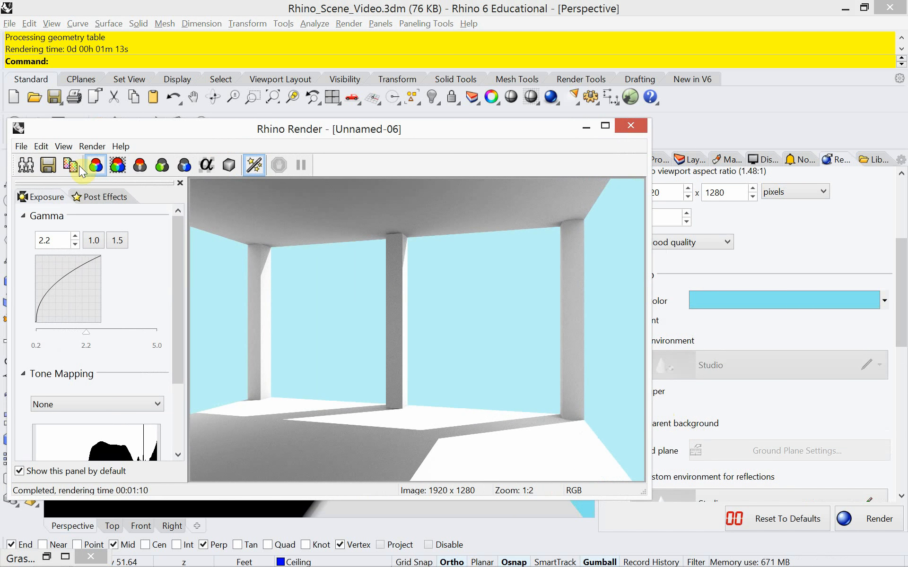
click(48, 164)
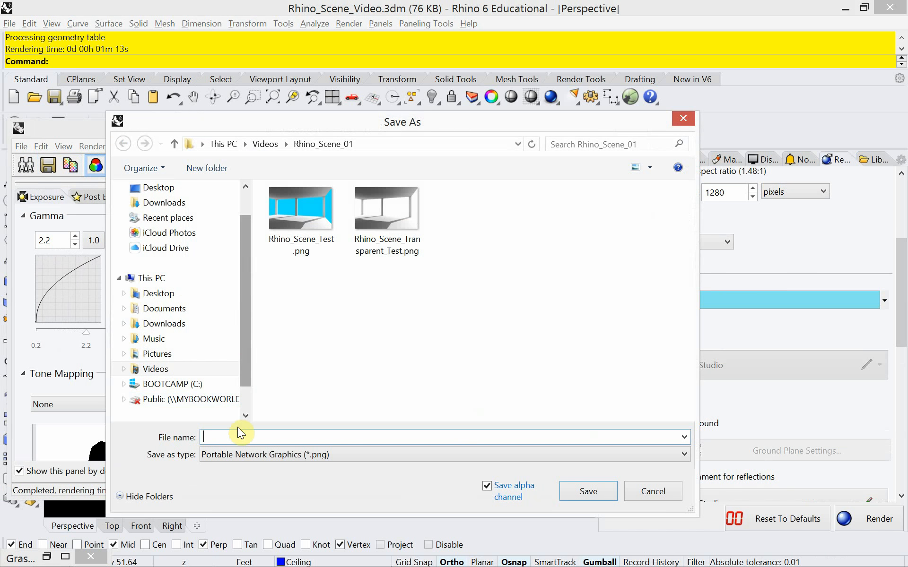
click(305, 267)
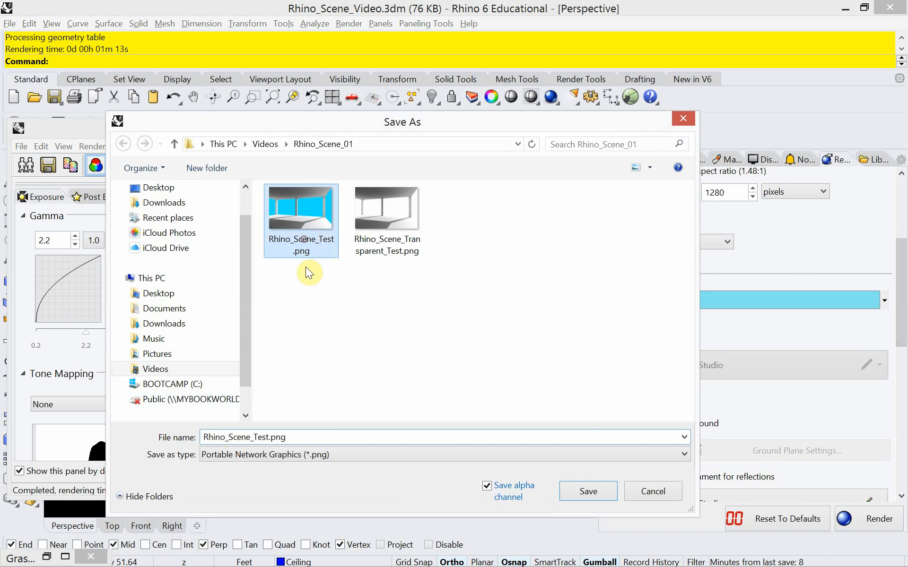
click(288, 438)
drag(288, 438, 252, 440)
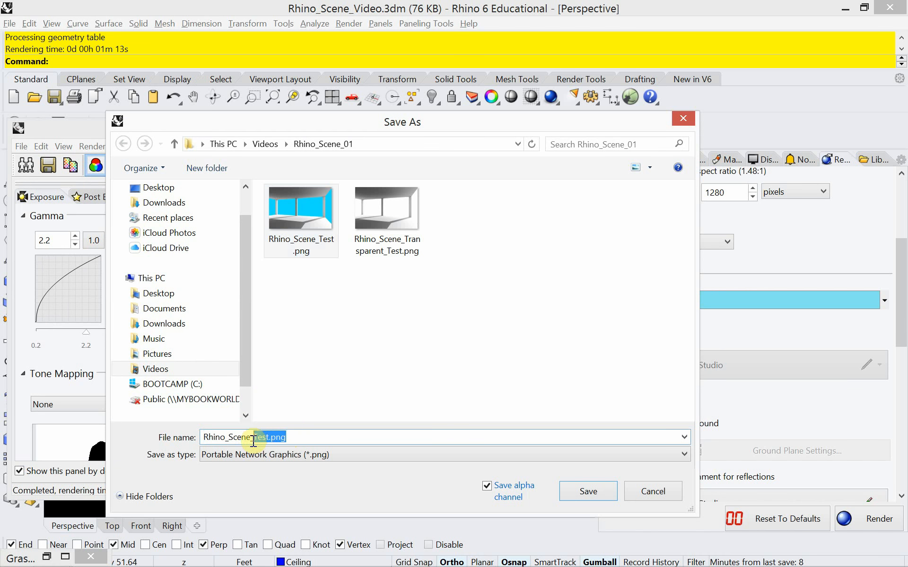
key(BackSpace)
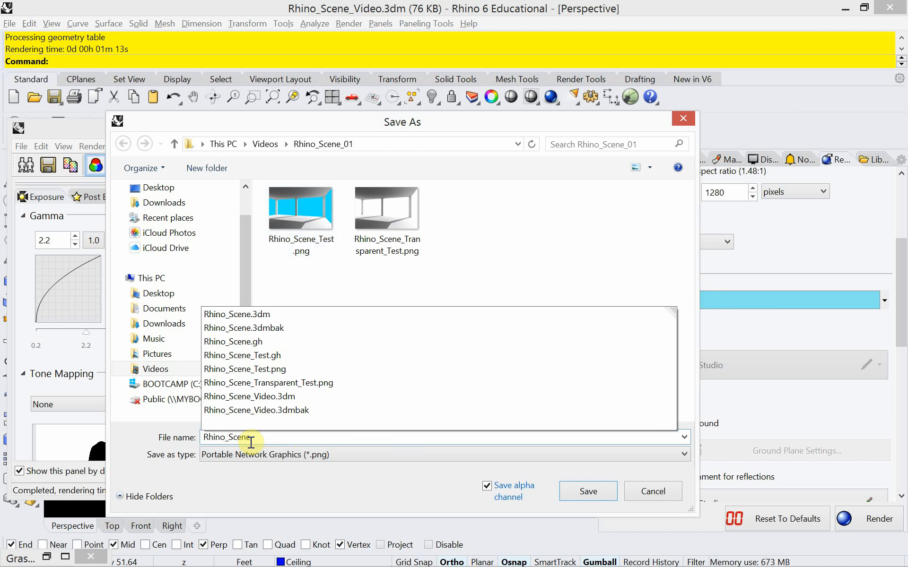
click(294, 455)
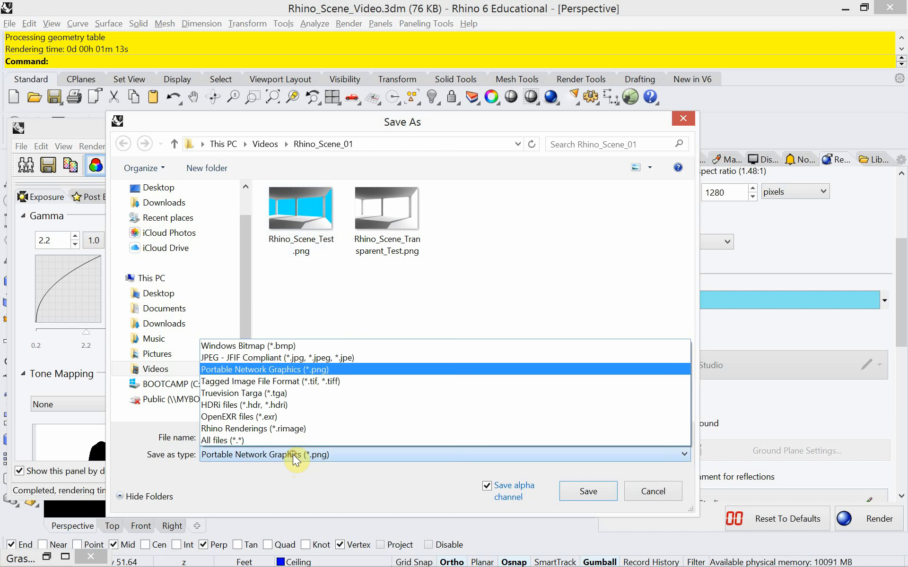
click(285, 358)
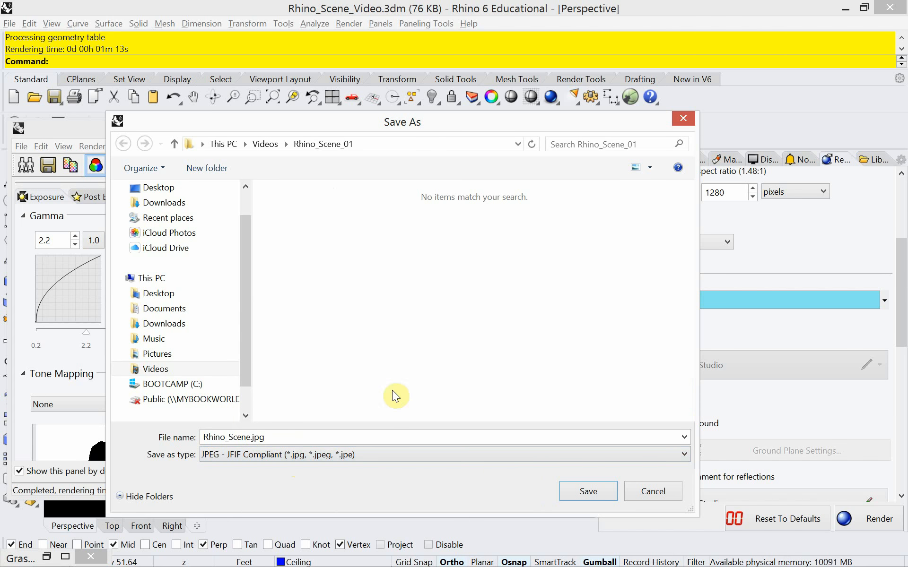
click(578, 487)
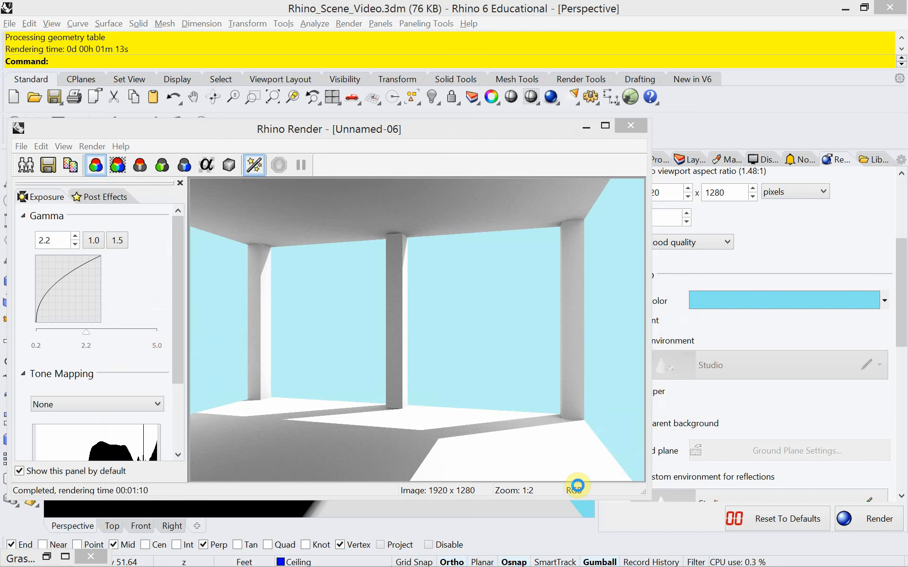
- Enable Transparent background in the rendering settings and render the current view again
drag(536, 137, 451, 137)
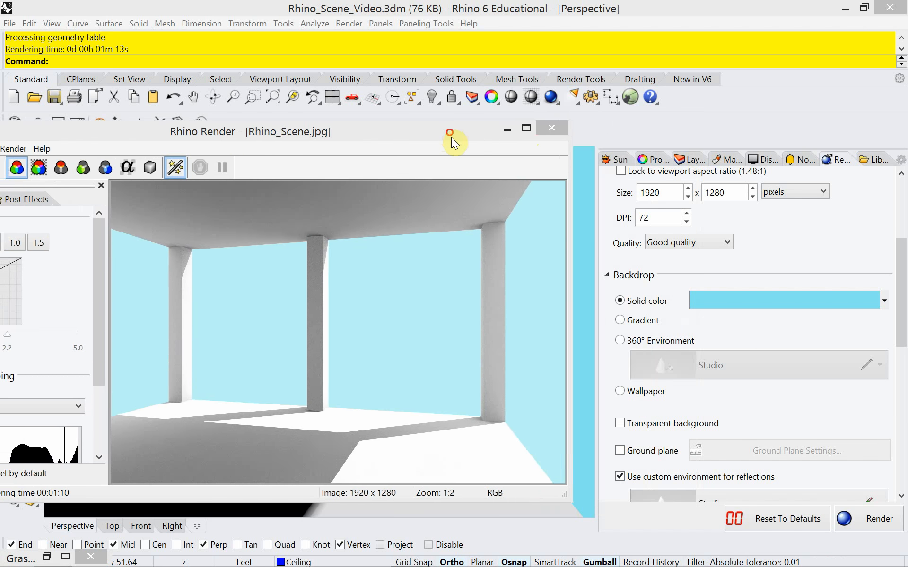
click(621, 423)
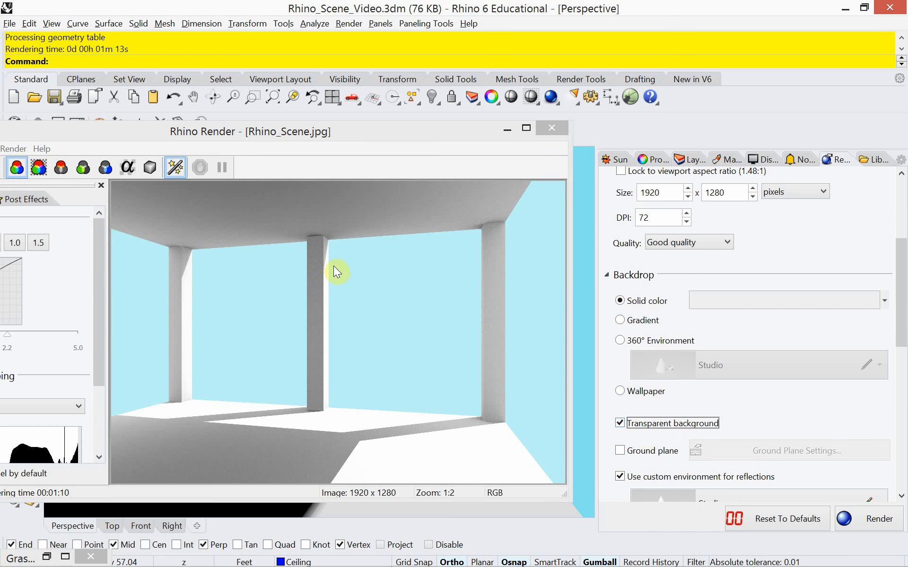
click(849, 513)
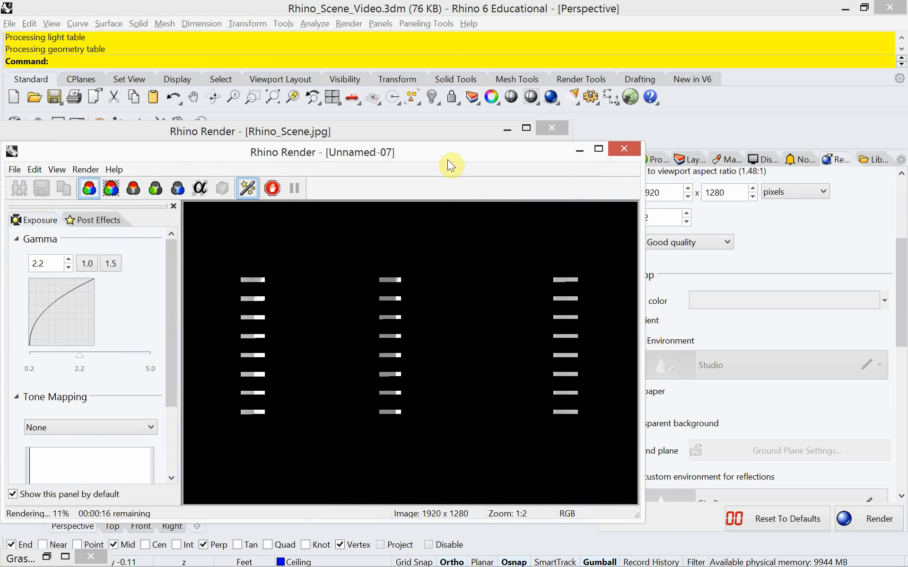
drag(447, 151, 453, 127)
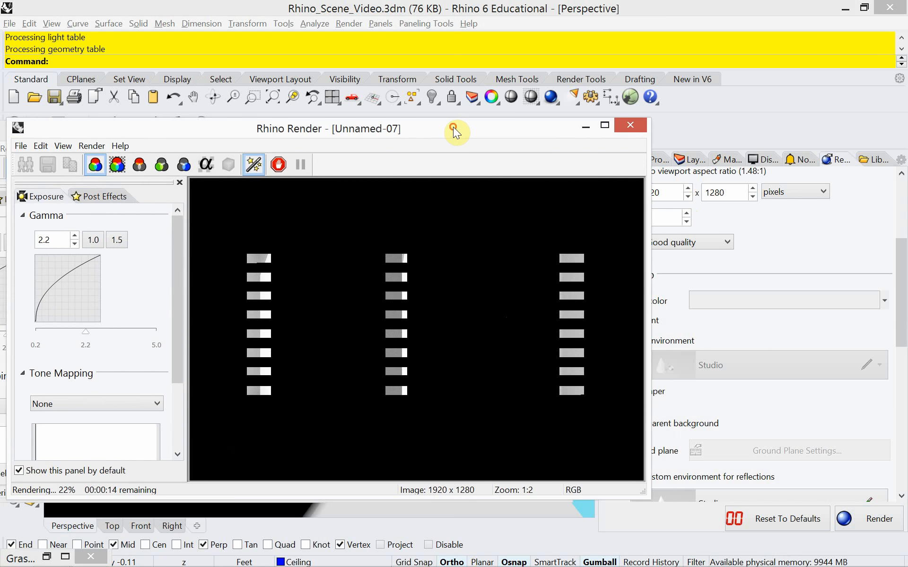
- Switch to the browser, subscribe to the open YouTube channel with All notifications, and view its author's Instagram profile
key(alt+Tab)
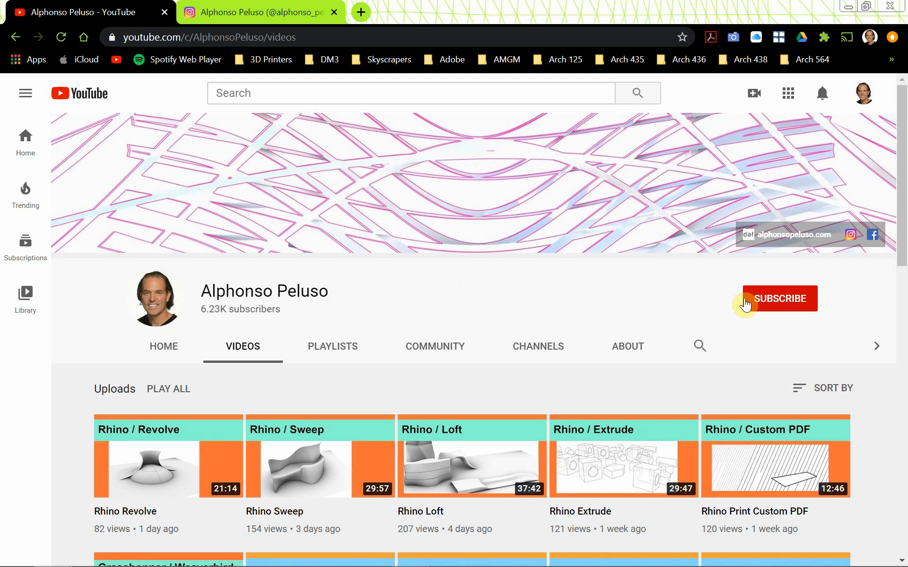
click(771, 310)
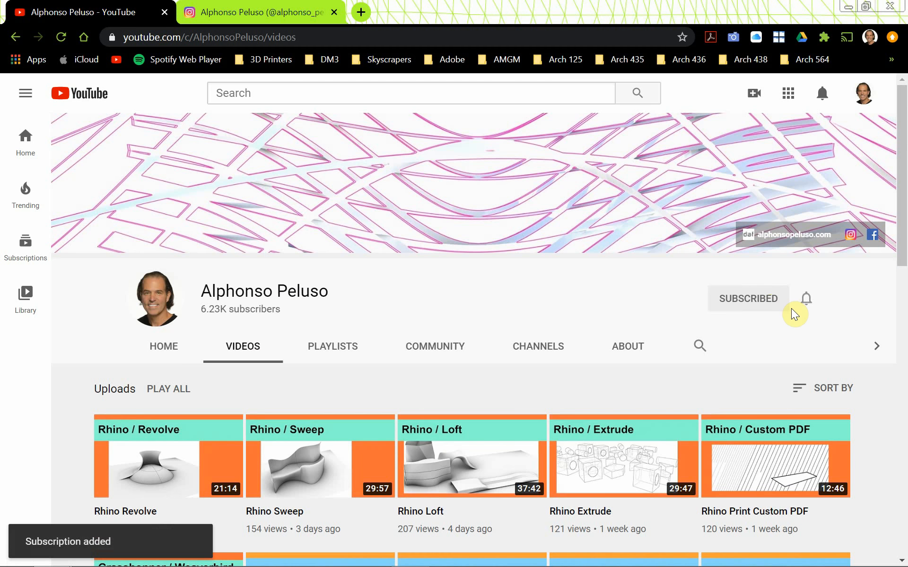
click(806, 298)
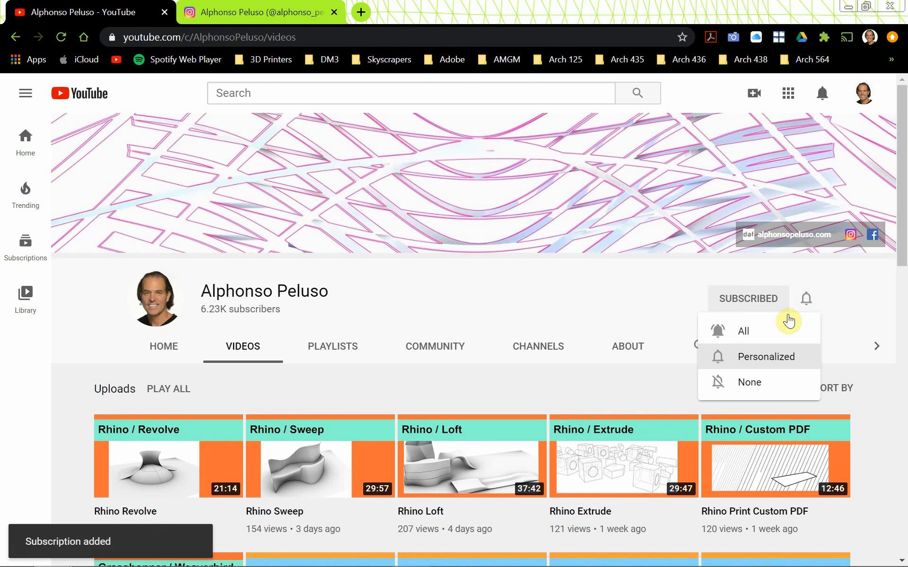
click(762, 330)
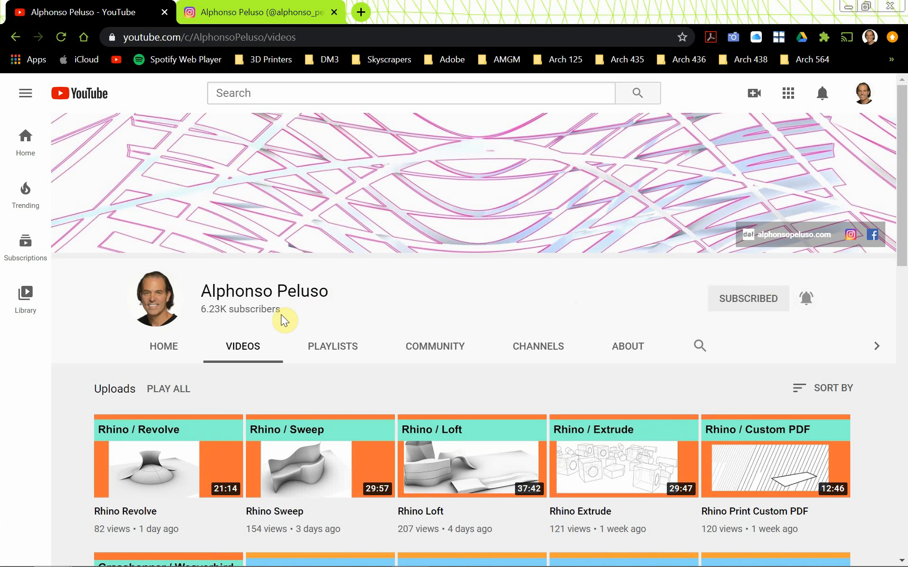
click(256, 13)
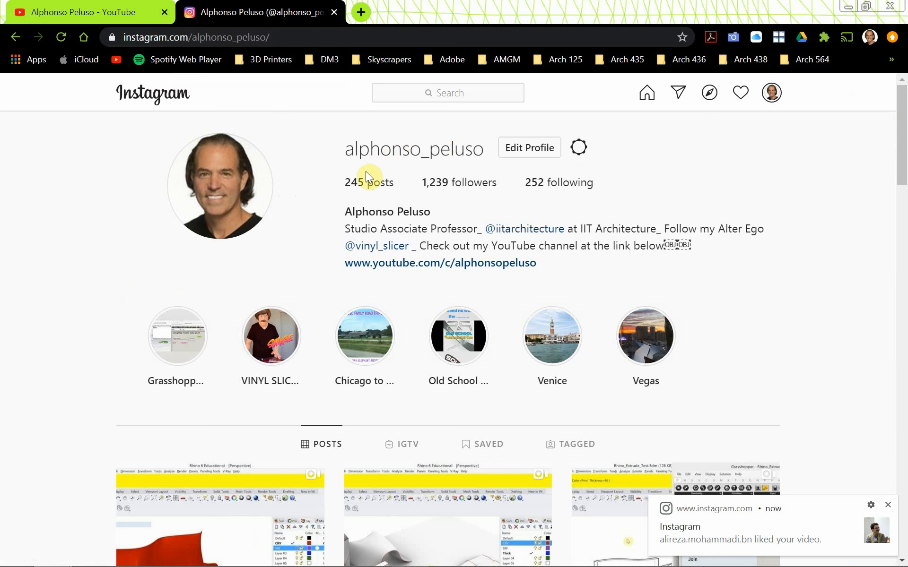
- Return to Rhino and save the transparent-background render in PNG format as Rhino_Scene.png
key(alt+Tab)
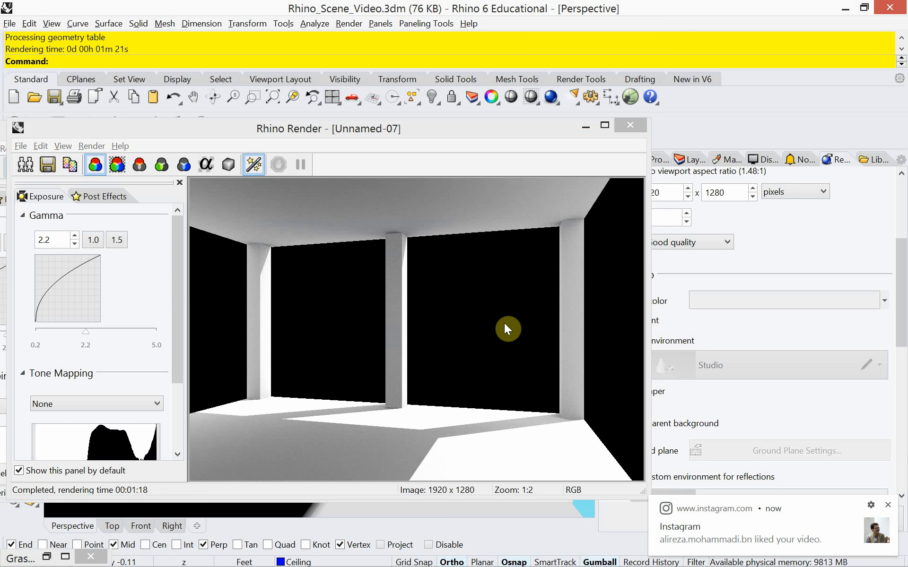
click(48, 168)
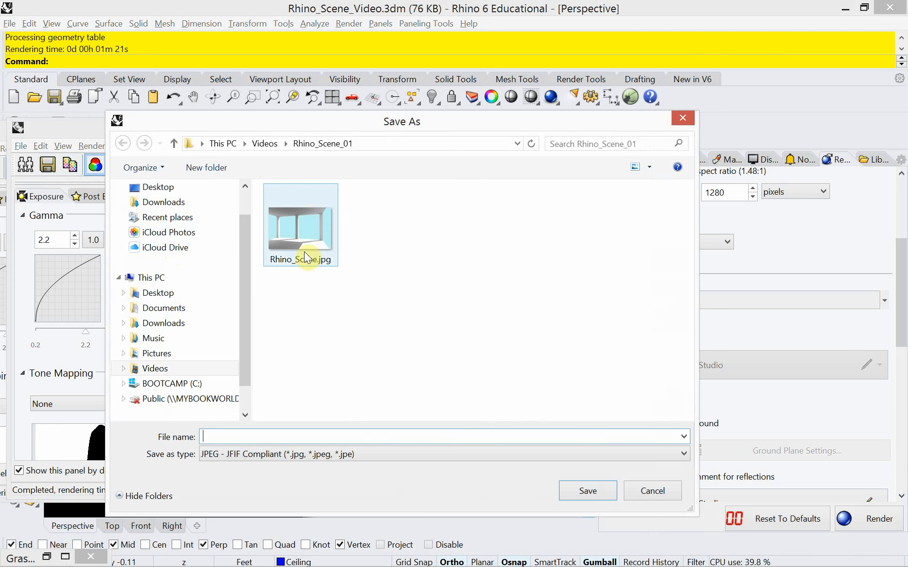
click(304, 251)
click(315, 457)
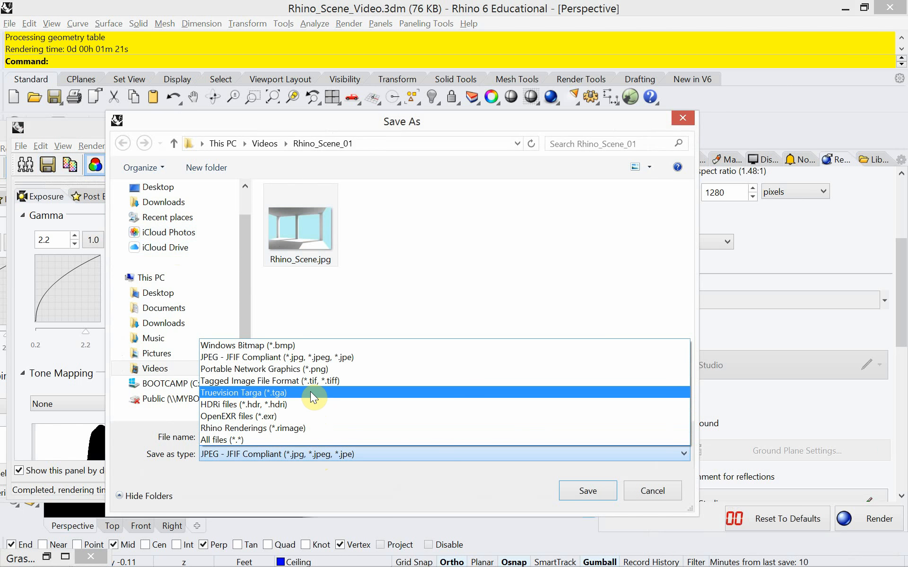
click(312, 370)
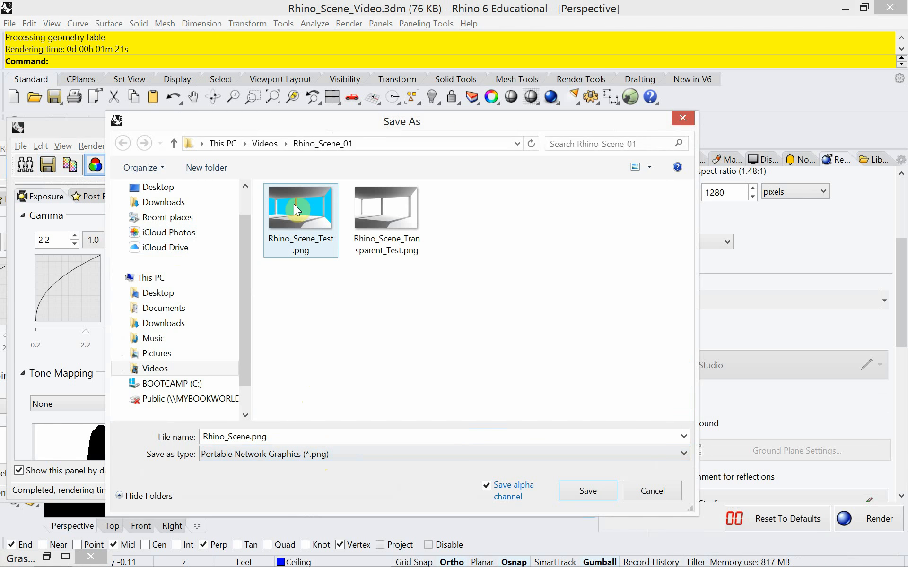
mouse_move(287, 207)
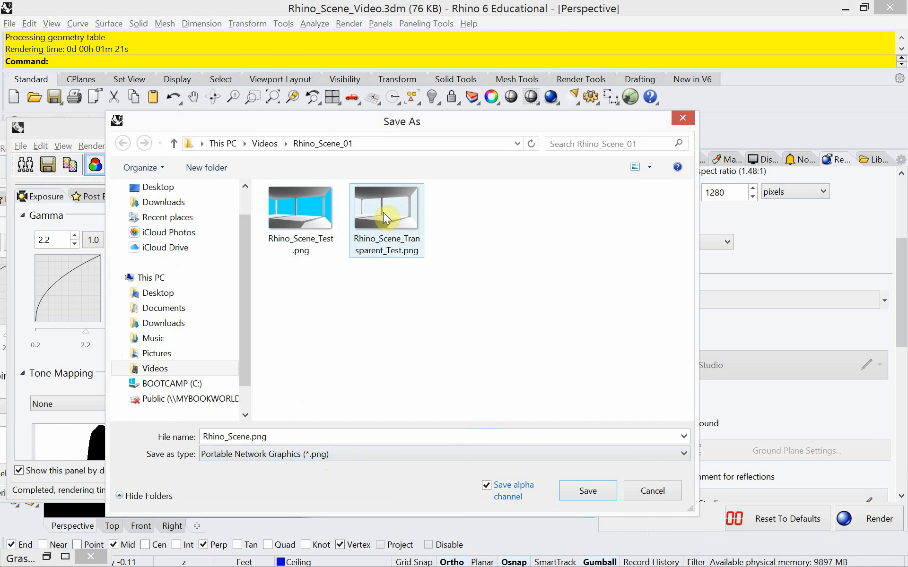
click(597, 488)
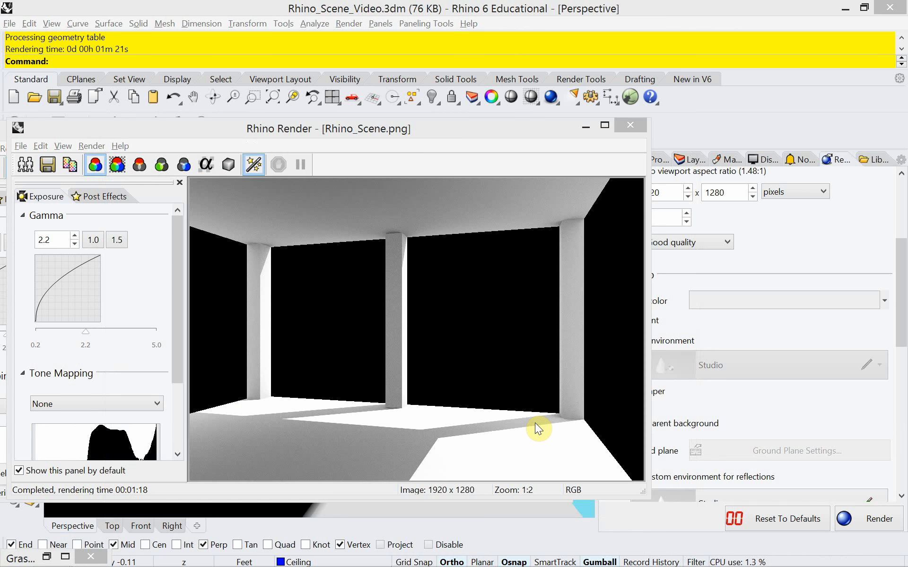
- Switch to Photoshop and open Rhino_Scene.jpg from the Rhino_Scene_01 folder
mouse_move(192, 564)
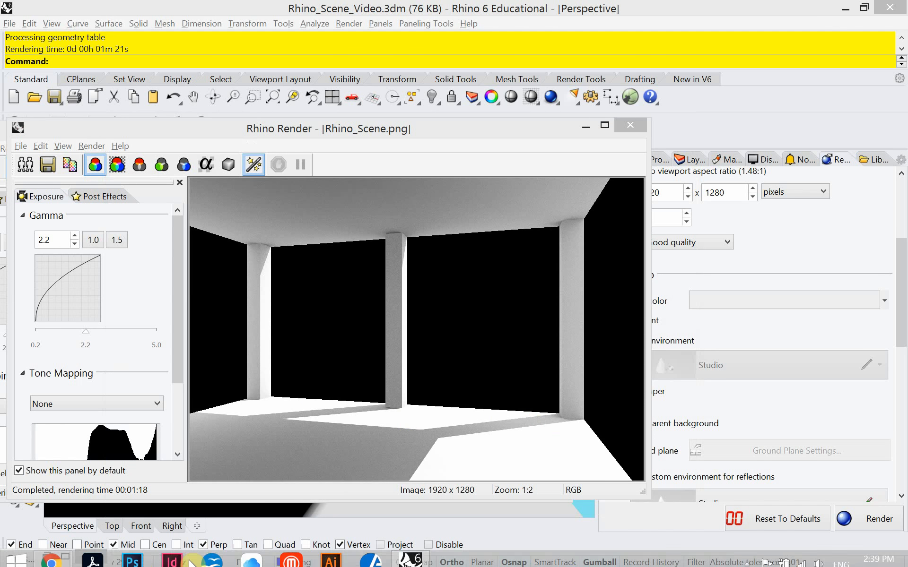
click(135, 561)
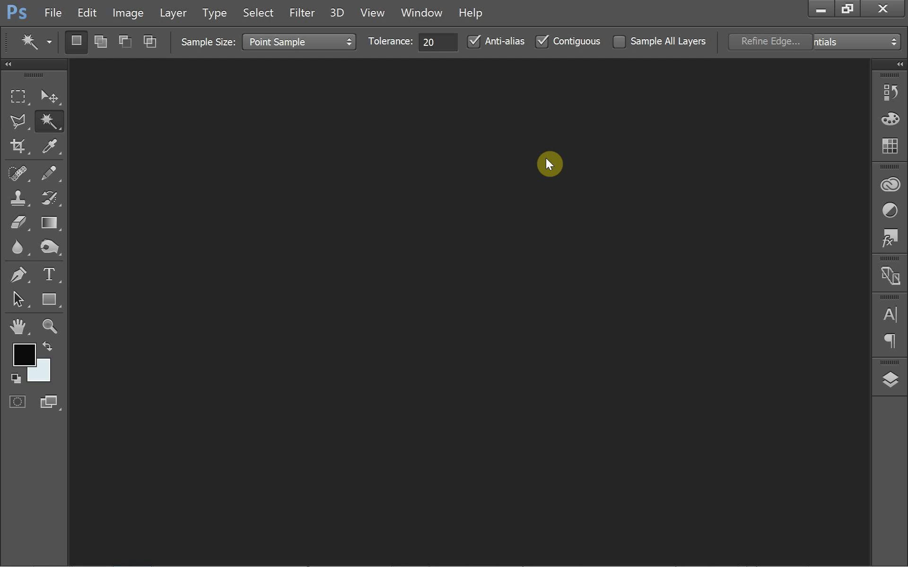
click(58, 20)
click(61, 41)
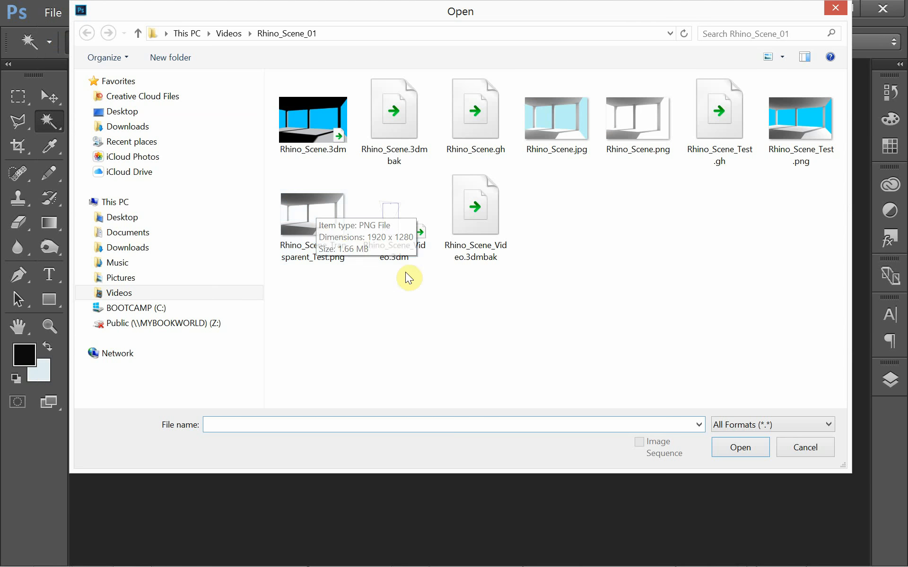
click(561, 138)
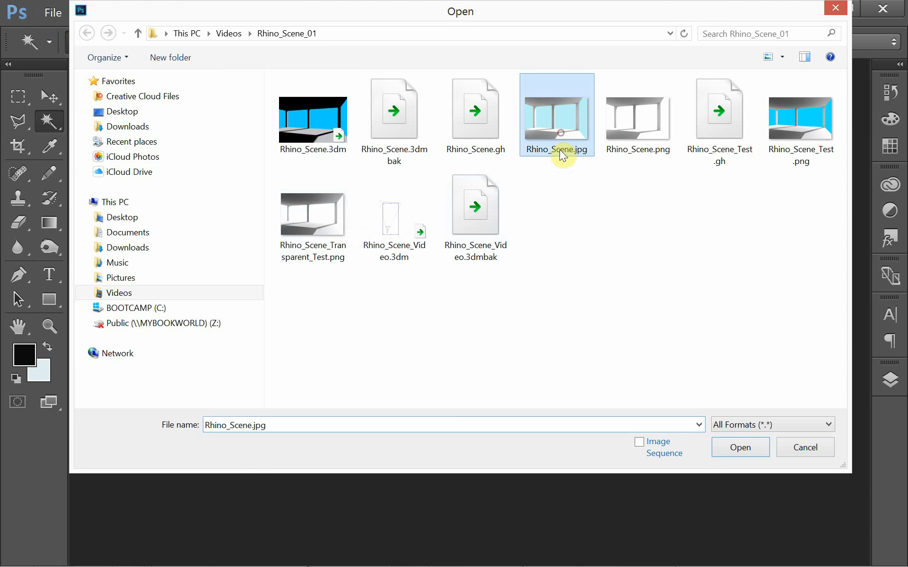
click(727, 447)
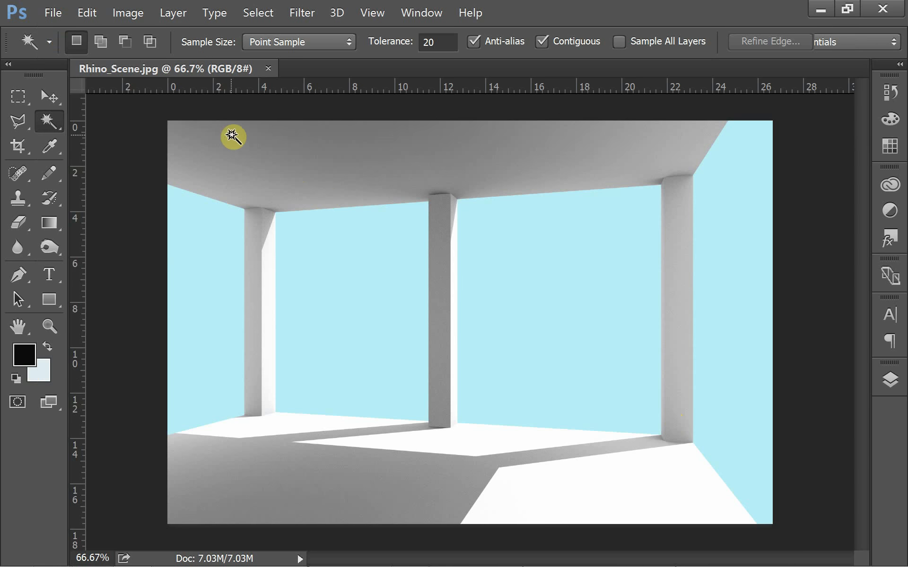
- Check the pixel dimensions and resolution of Rhino_Scene.jpg in Image Size without changing them
click(134, 14)
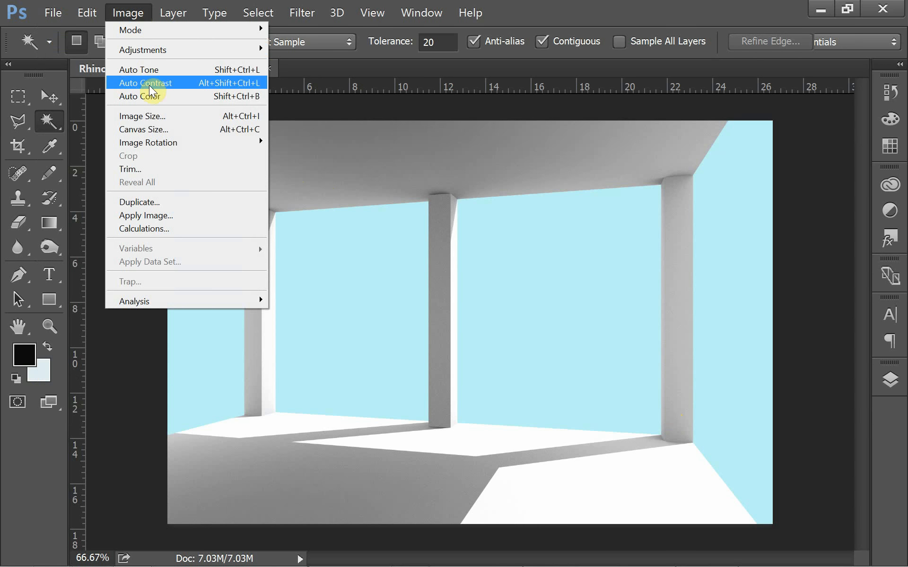
click(153, 115)
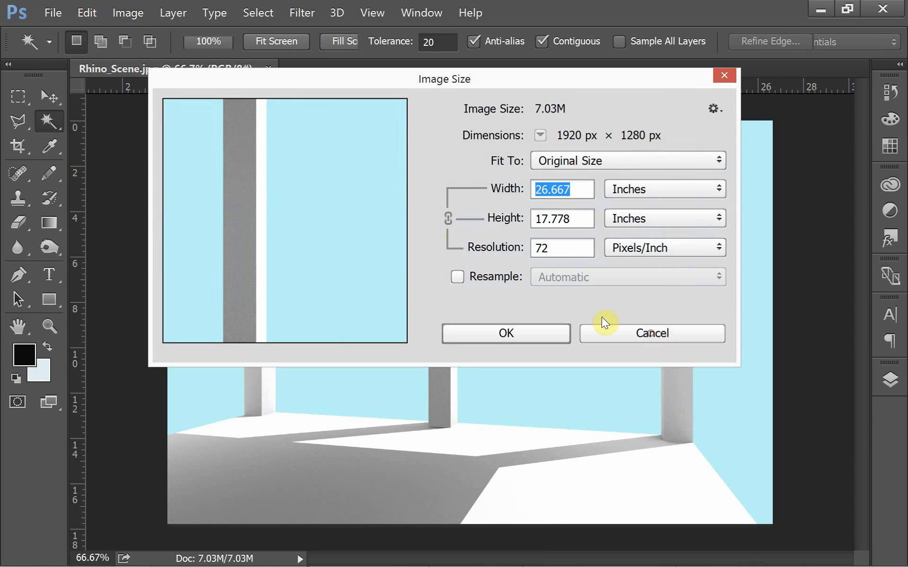
click(605, 330)
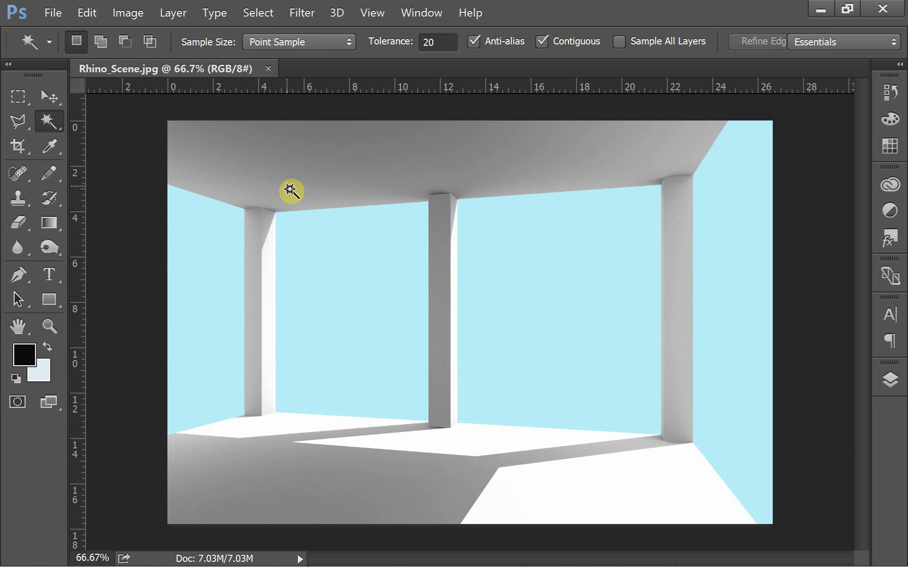
- Copy the entire Rhino_Scene.jpg image, open Rhino_Scene.png, and paste the copy there as a new layer
key(ctrl+a)
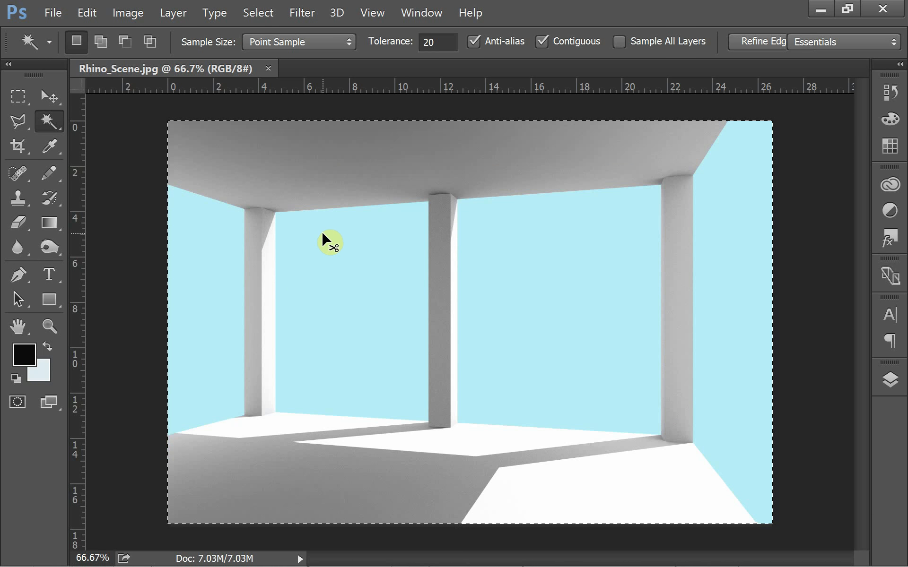
click(52, 12)
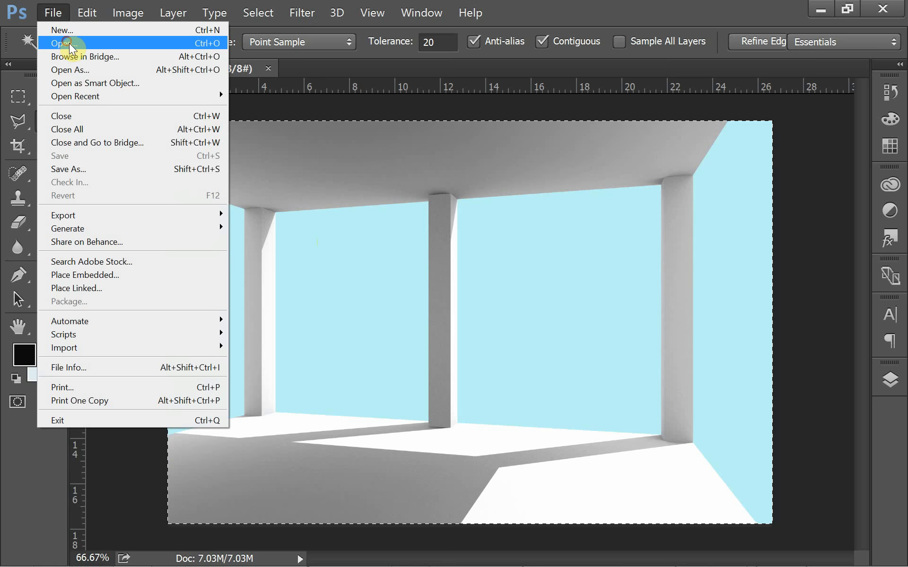
click(64, 43)
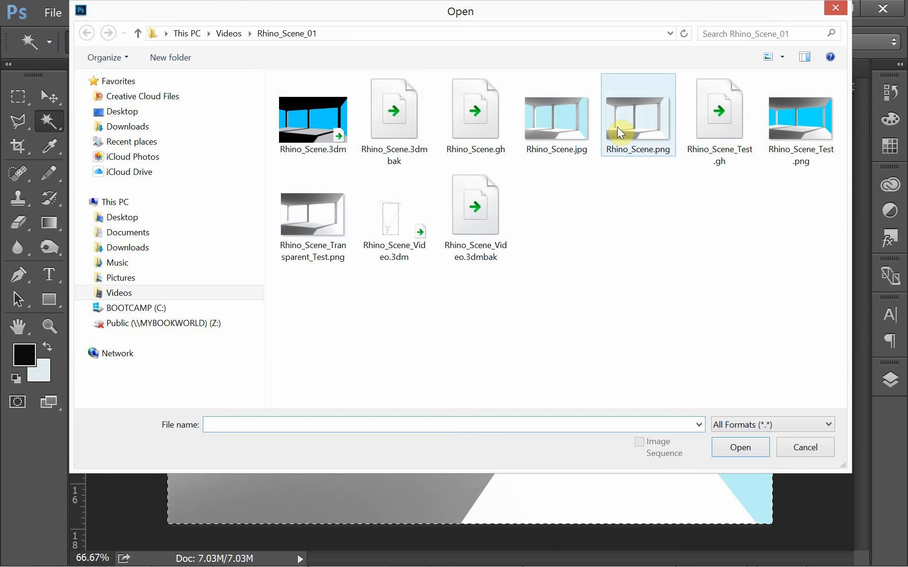
double_click(617, 127)
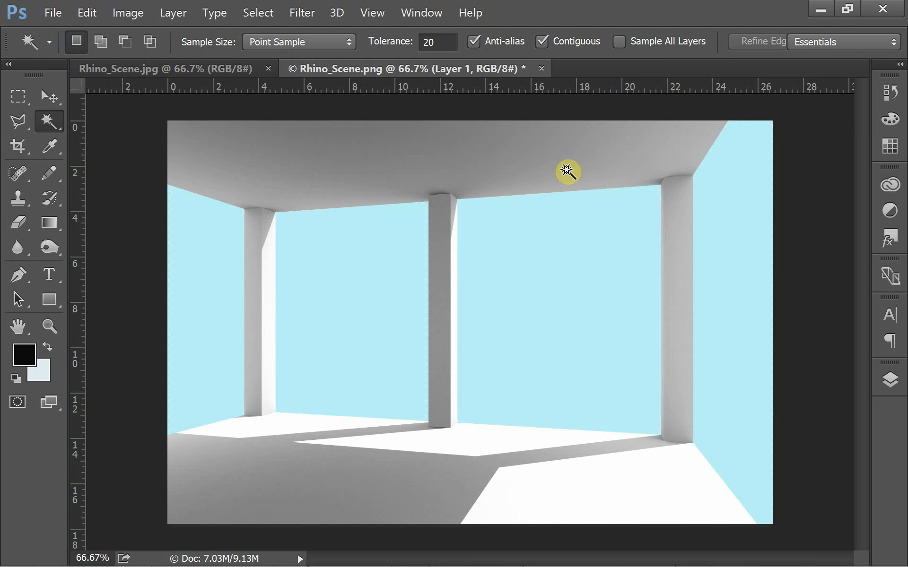
- Lower the opacity of the pasted Layer 1 so its blue background becomes semi-transparent
click(890, 380)
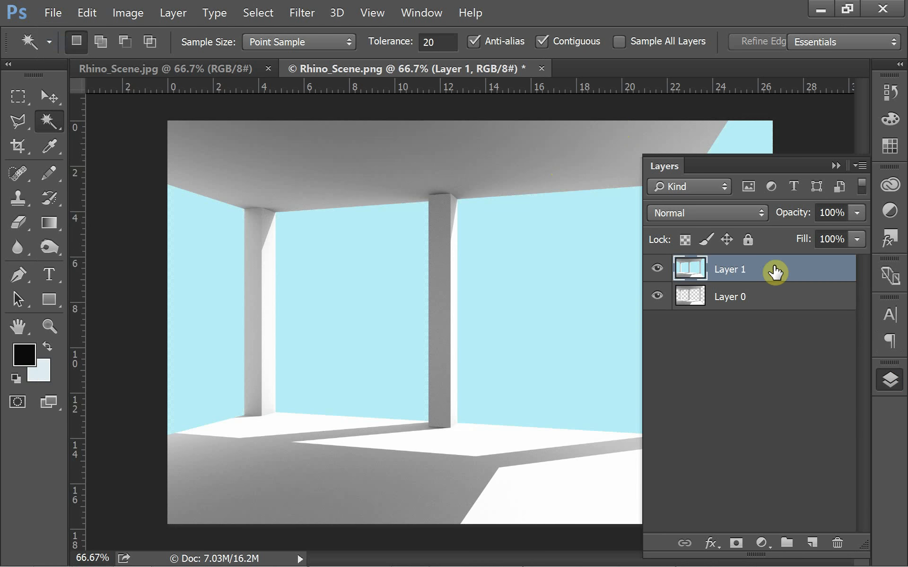
click(855, 216)
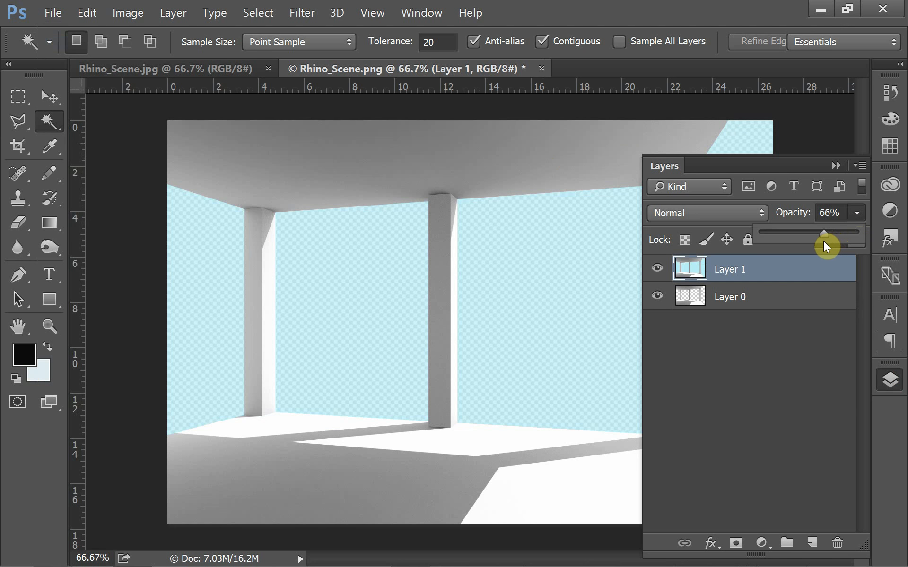
drag(820, 241, 815, 241)
click(804, 194)
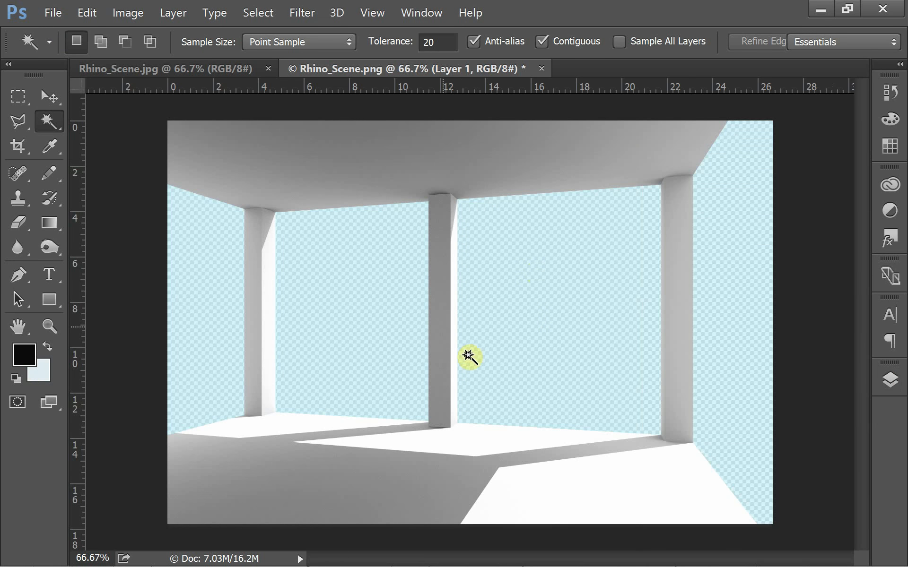